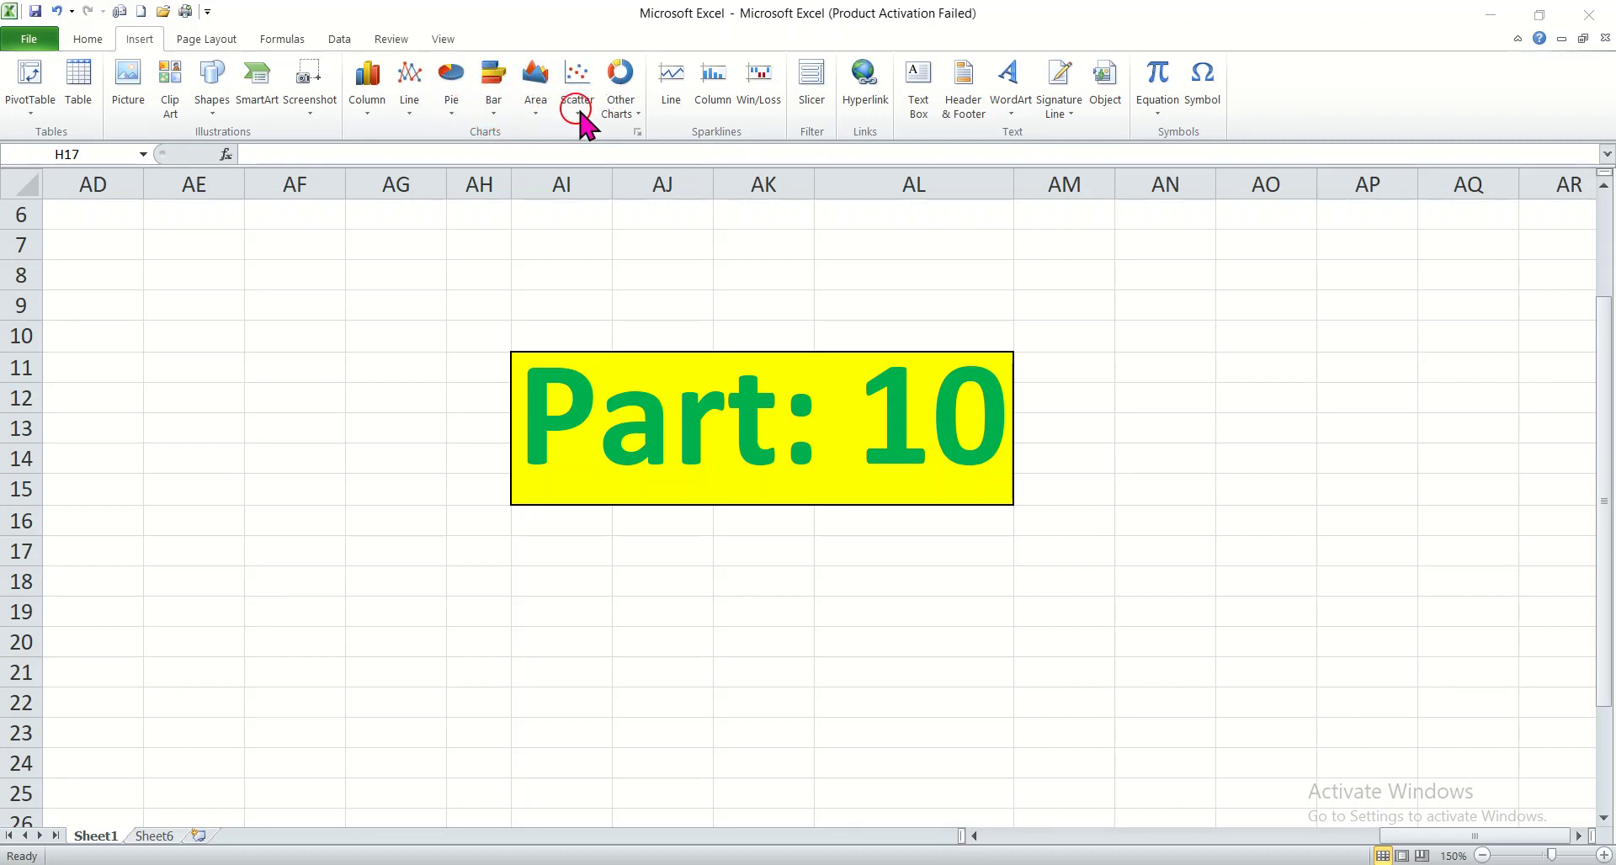
# Step: Try to insert a chart from the full chart type list with no data selected, and undo it
pyautogui.click(637, 131)
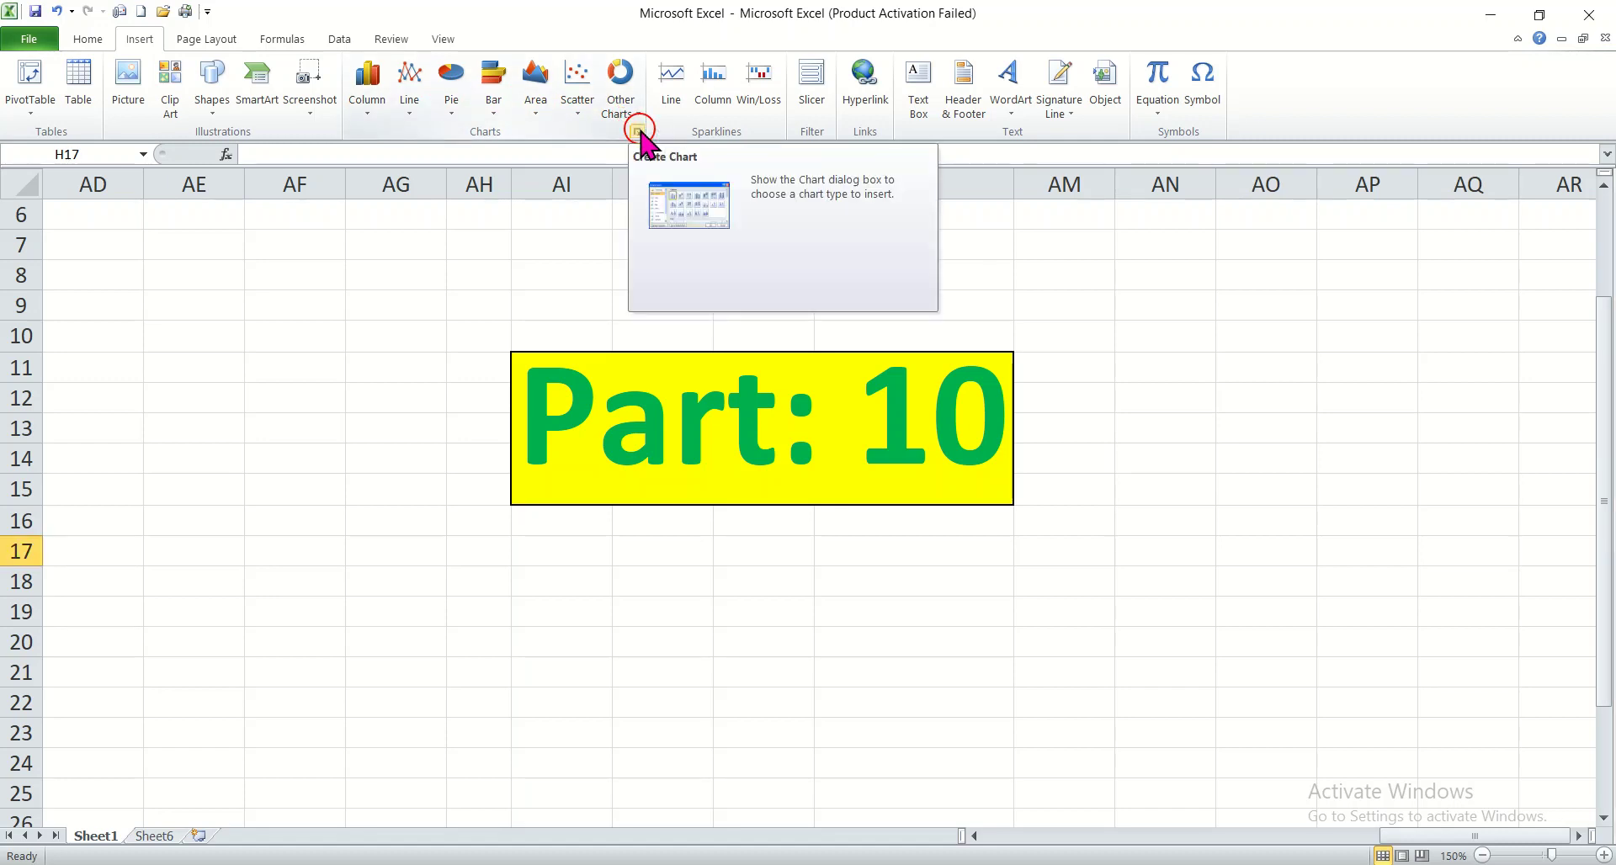
pyautogui.click(638, 131)
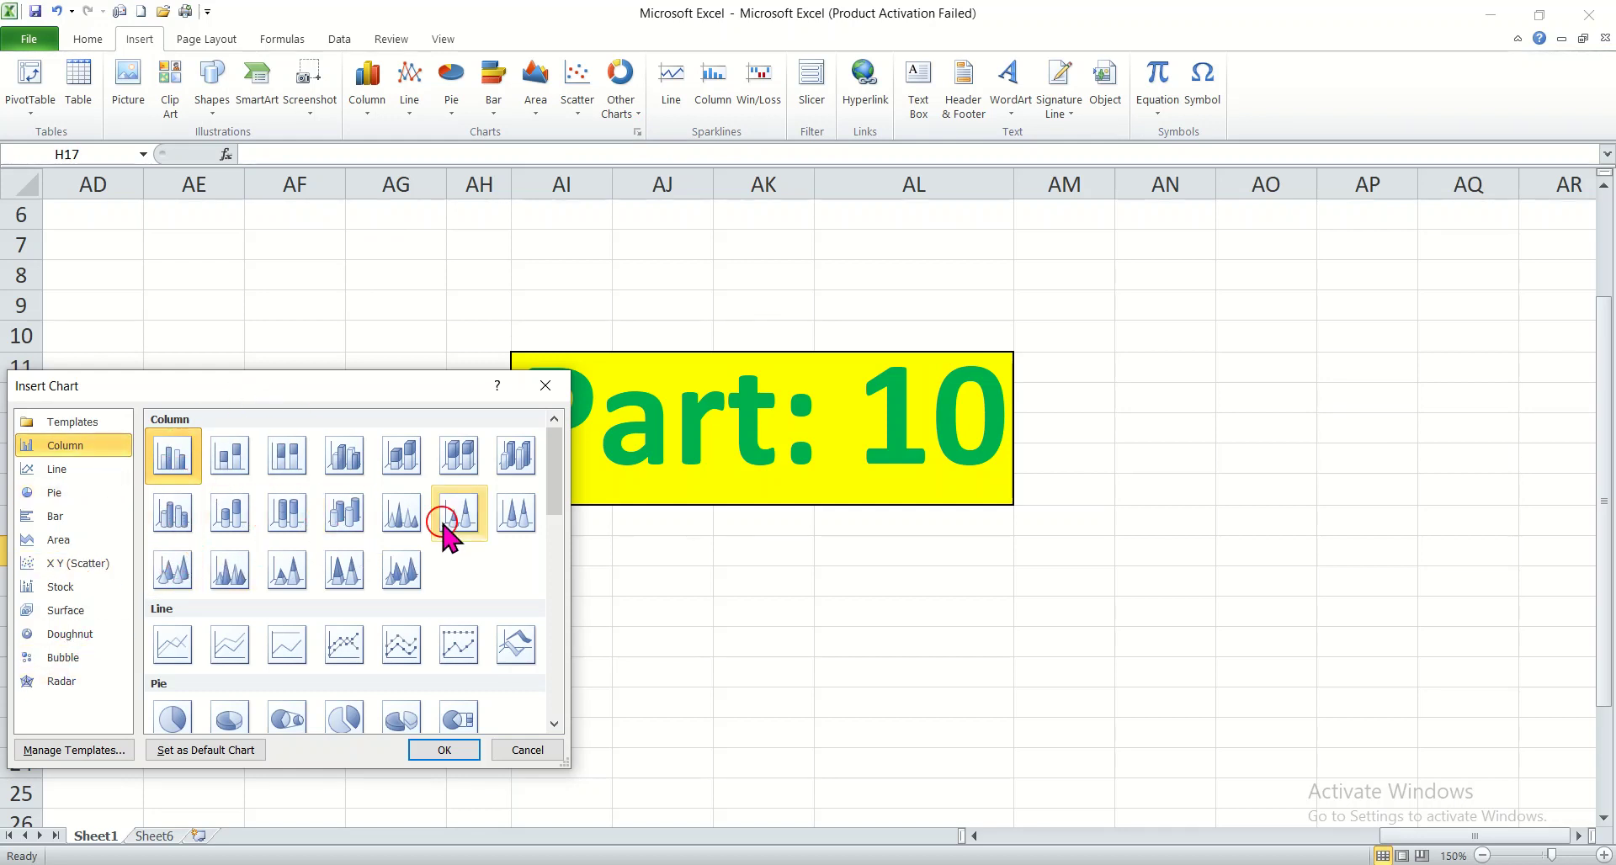
pyautogui.moveTo(552, 465); pyautogui.dragTo(559, 660)
pyautogui.click(271, 574)
pyautogui.click(439, 744)
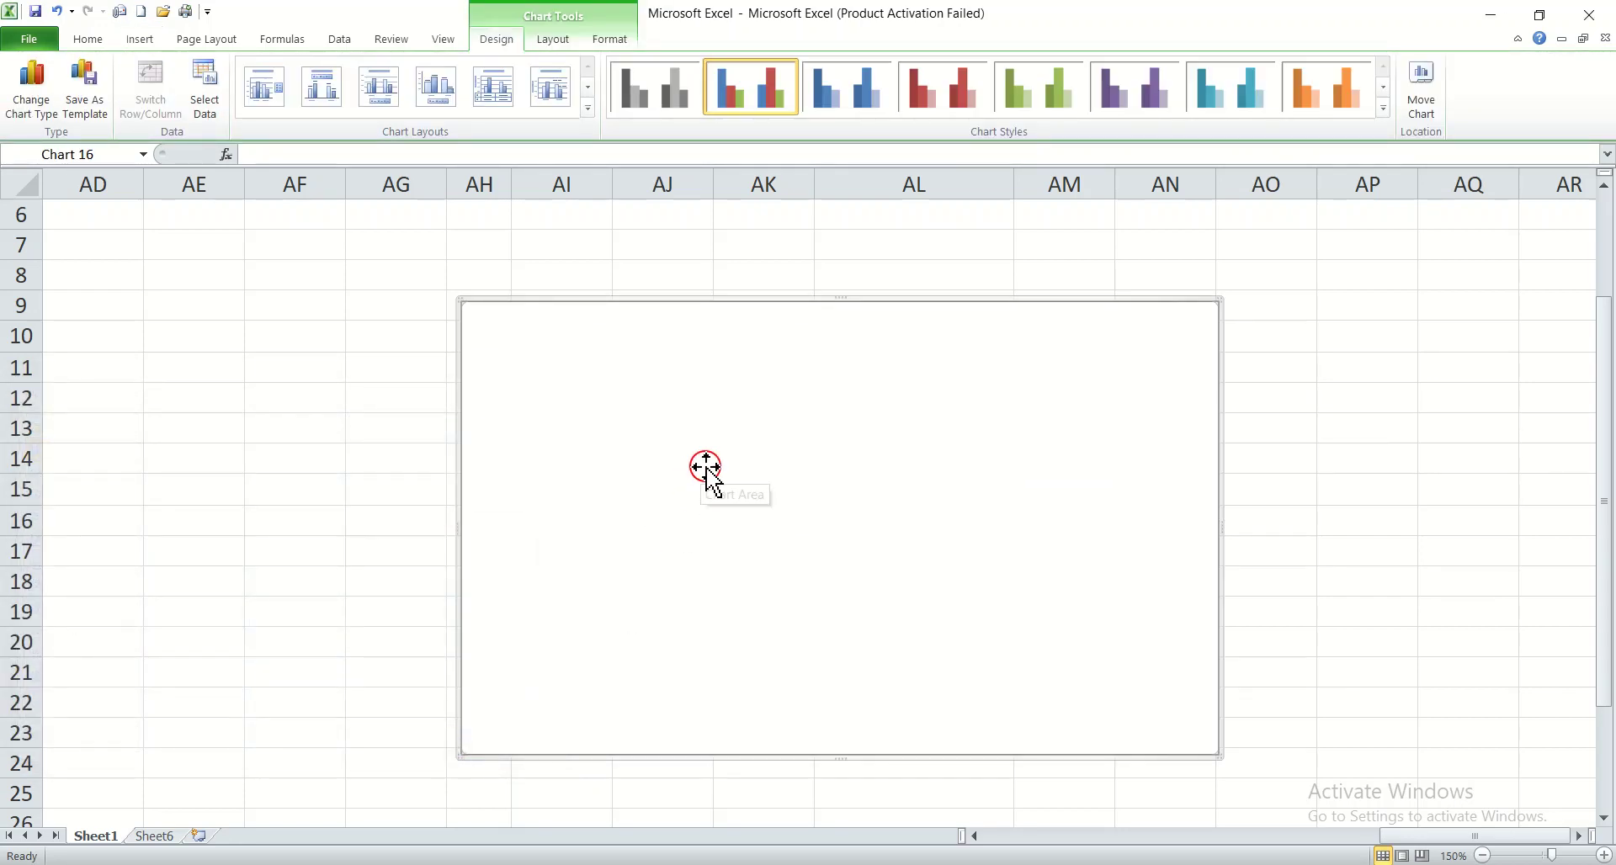
pyautogui.hotkey('ctrl', 'z')
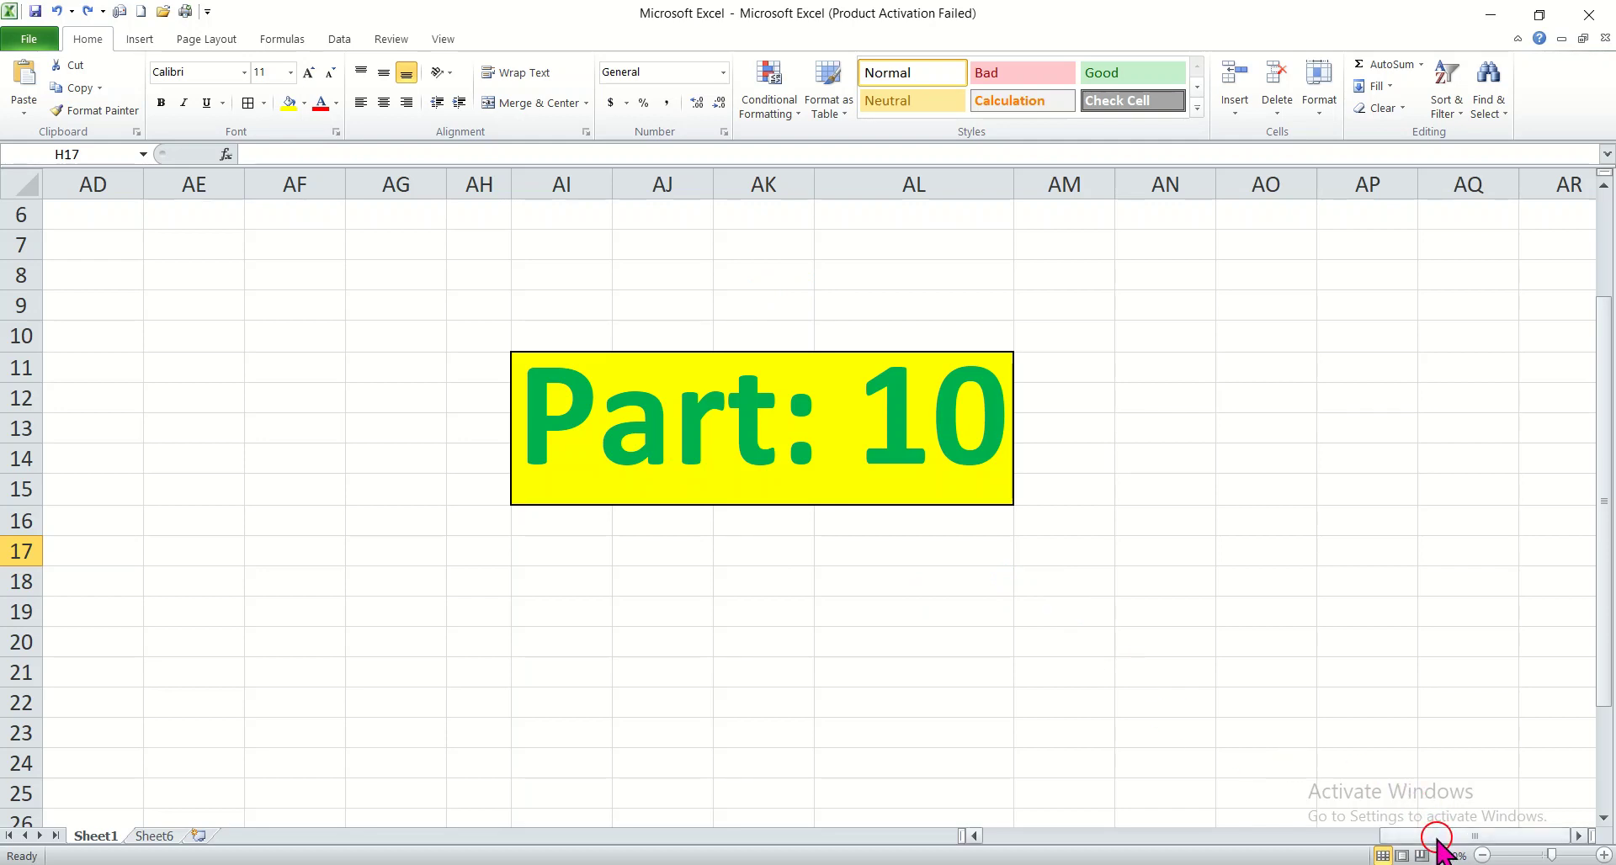
# Step: Return to the marks table in columns C to E and review the available column chart types
pyautogui.click(139, 39)
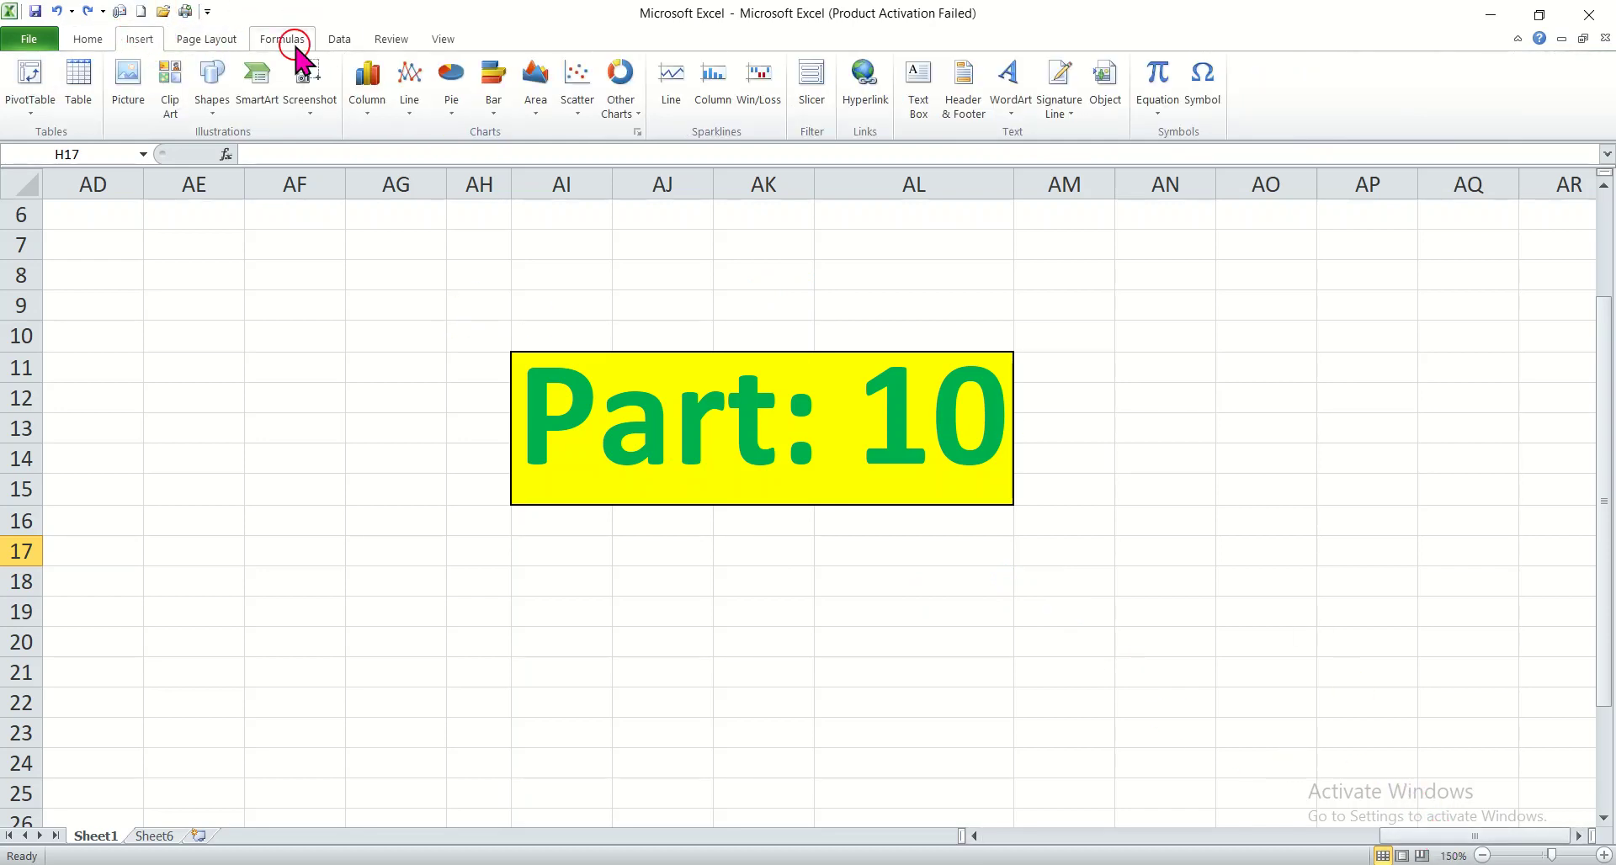
pyautogui.click(361, 120)
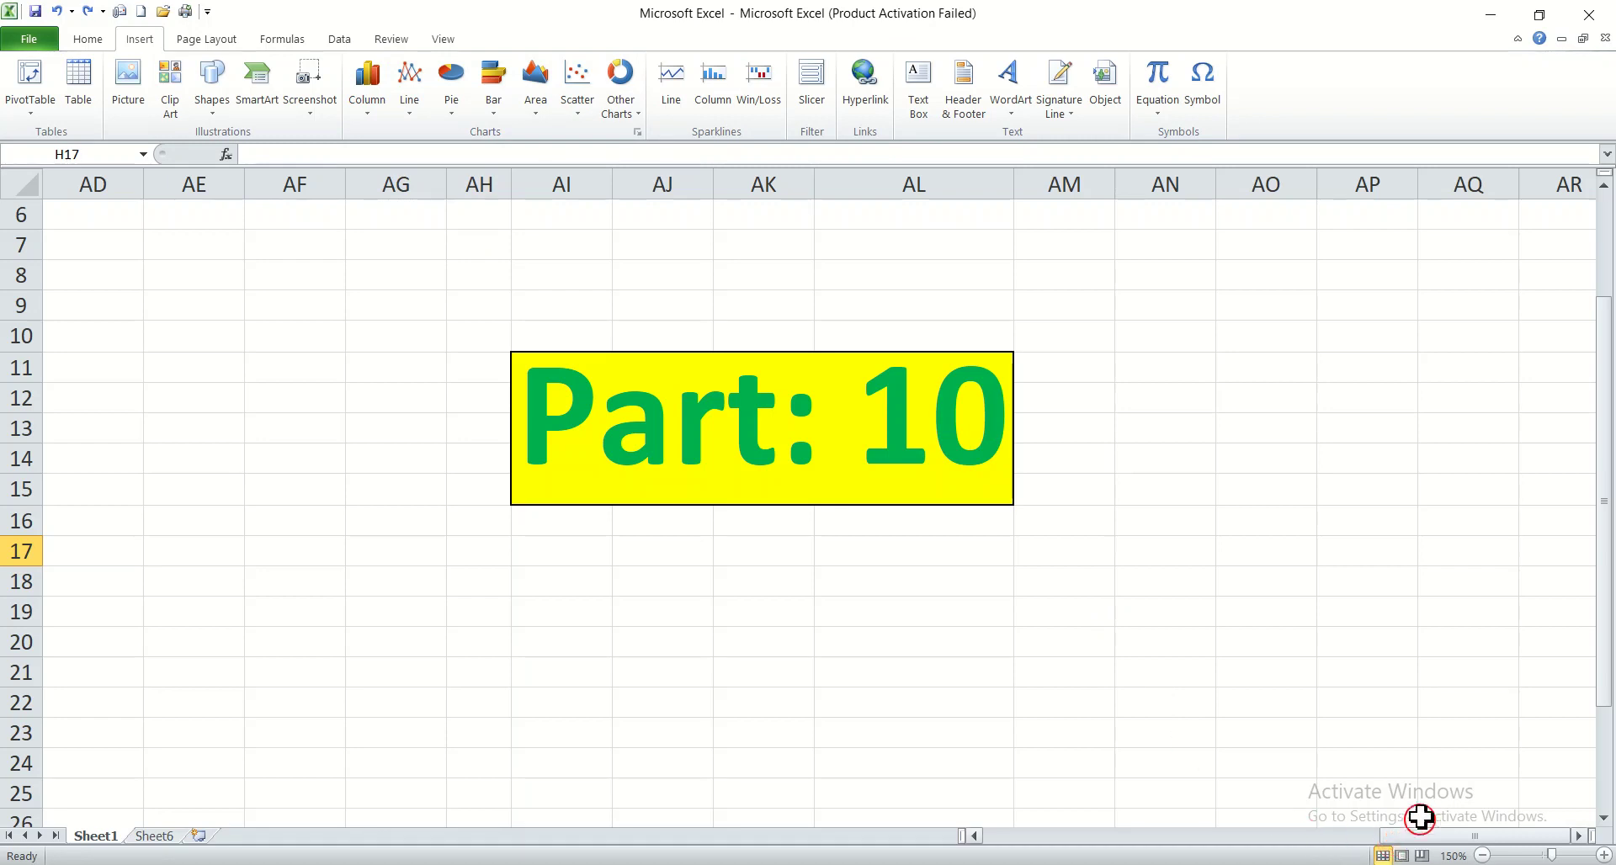
pyautogui.moveTo(1431, 835); pyautogui.dragTo(1035, 833)
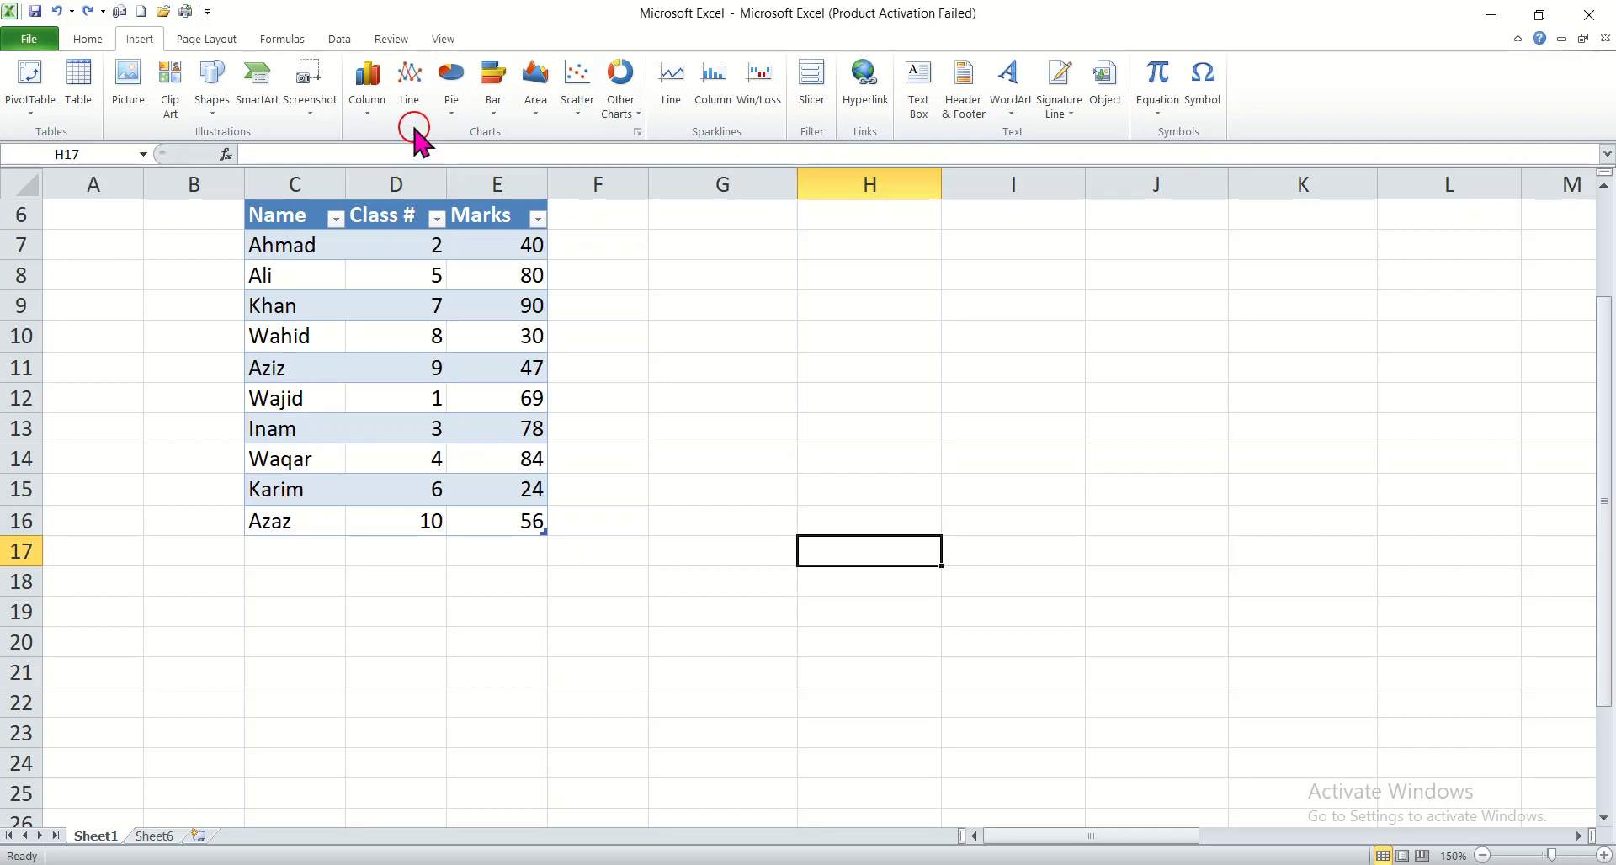
pyautogui.click(368, 92)
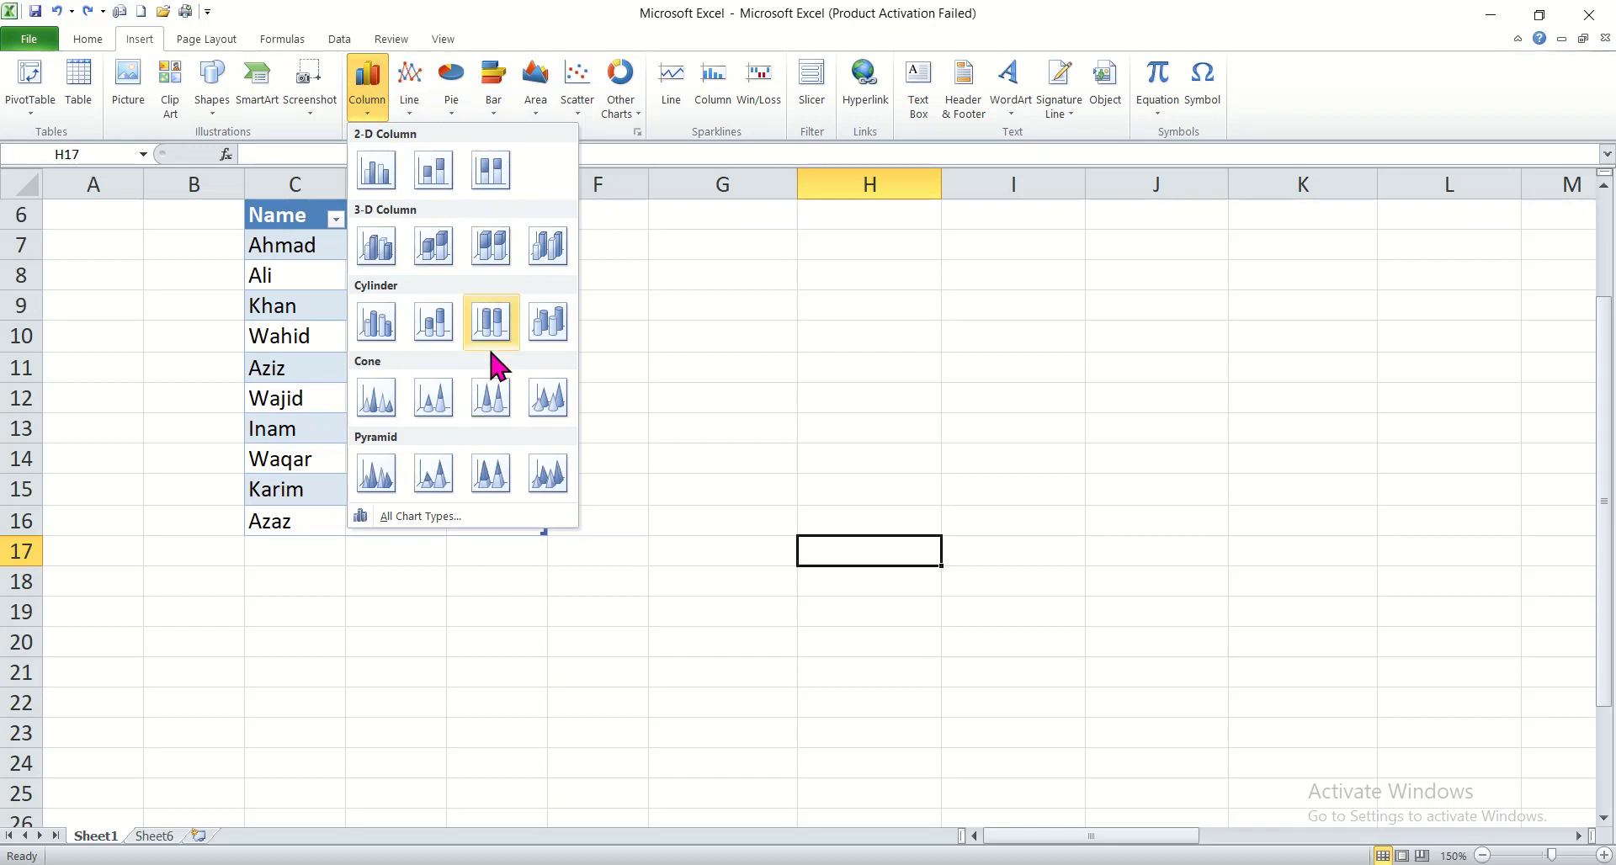
pyautogui.click(707, 390)
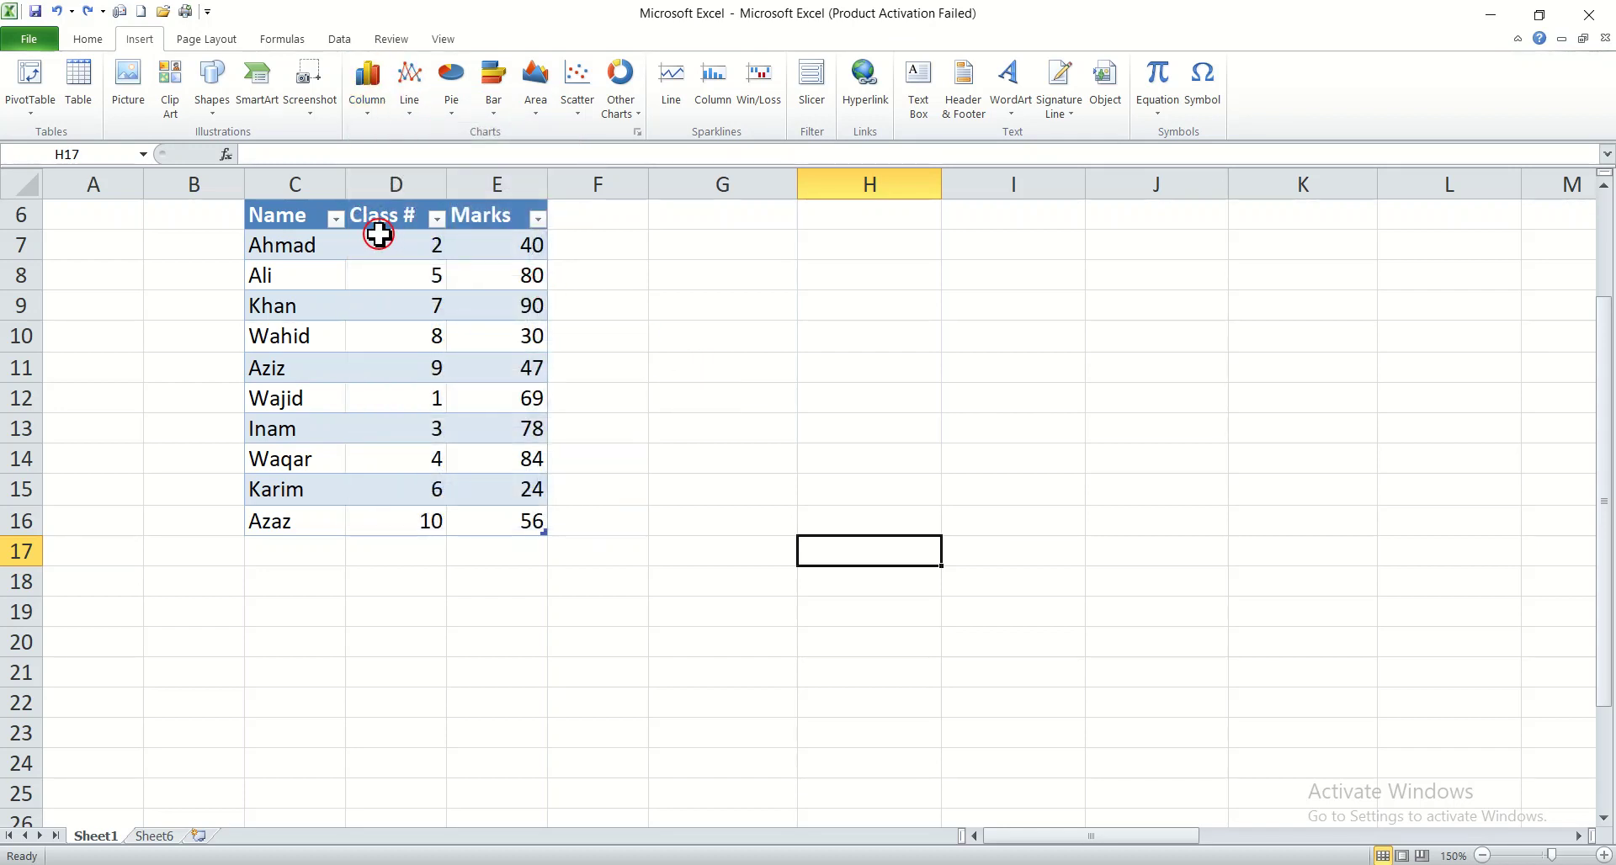
# Step: Insert a 100% Stacked Cylinder chart from the Class # and Marks range D6:E15 and place it clear of the table
pyautogui.moveTo(379, 208); pyautogui.dragTo(500, 505)
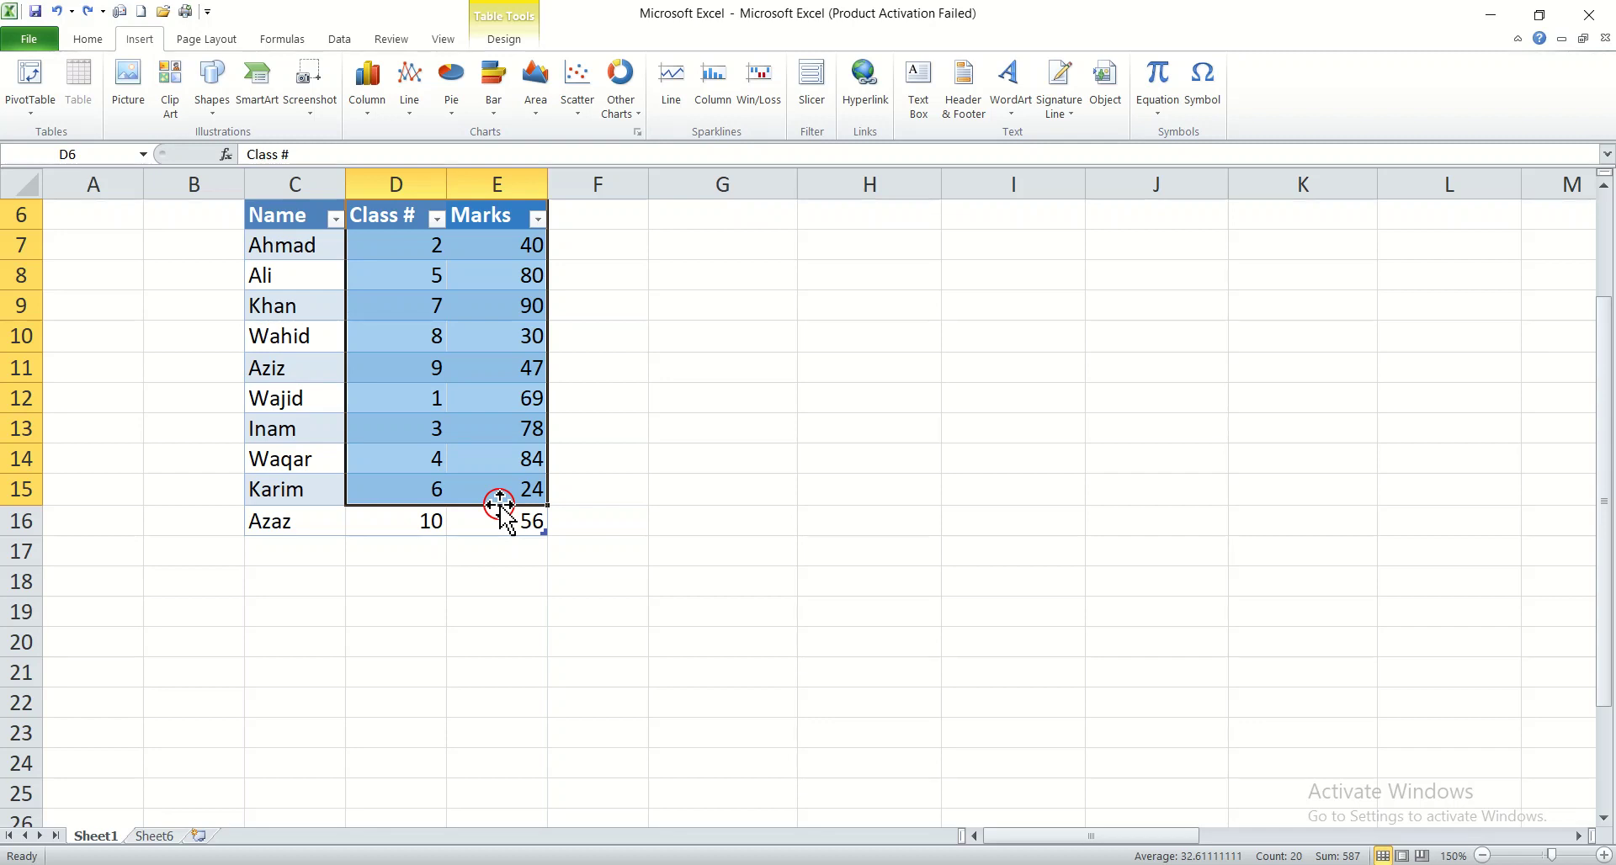
pyautogui.click(367, 101)
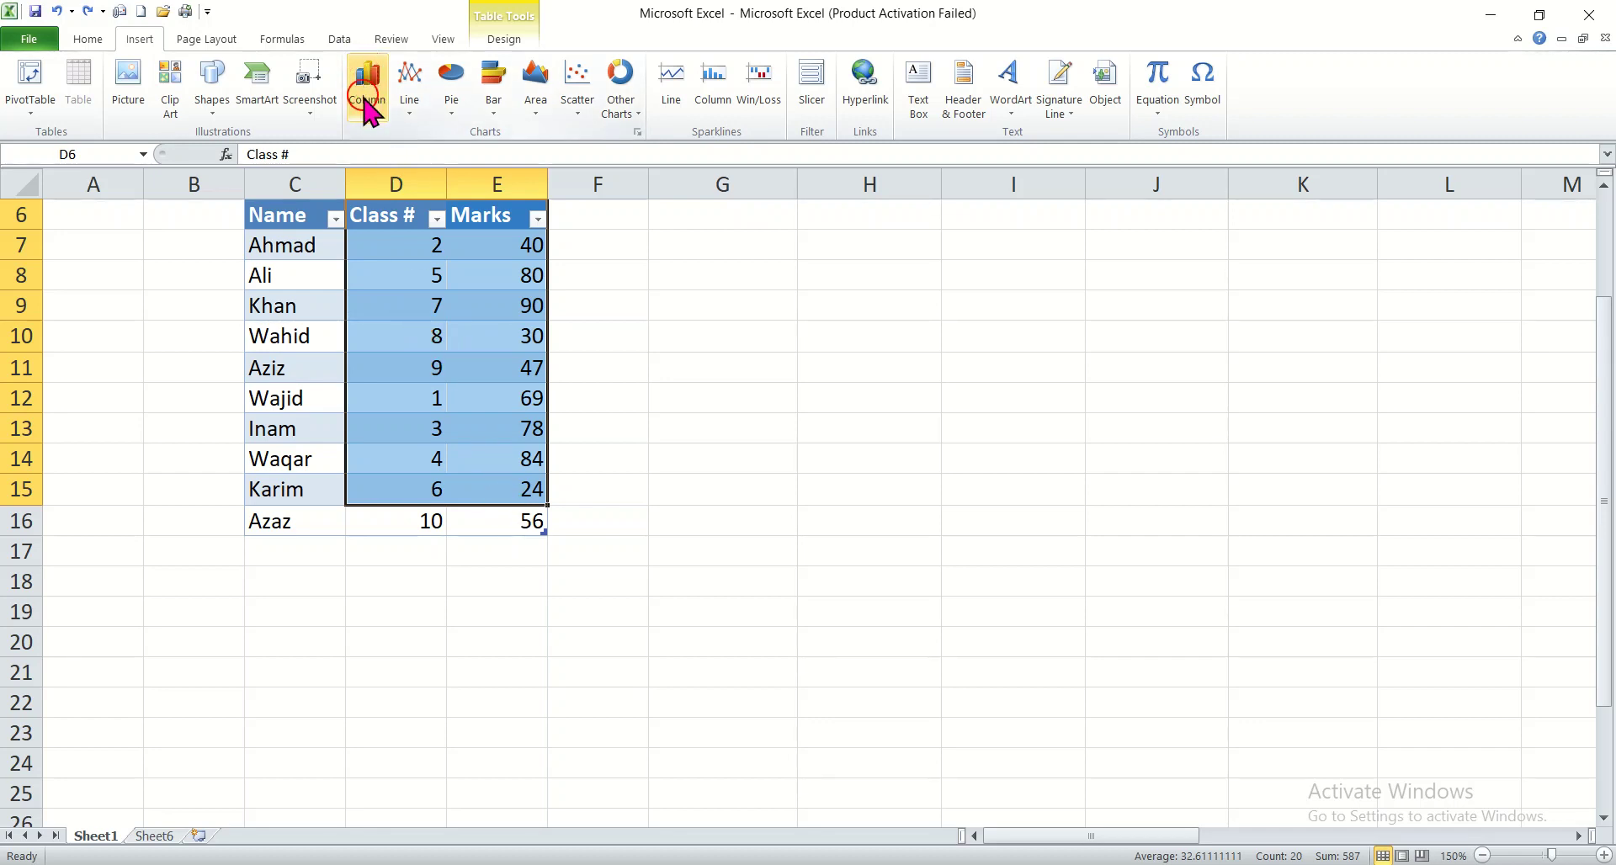
pyautogui.click(367, 106)
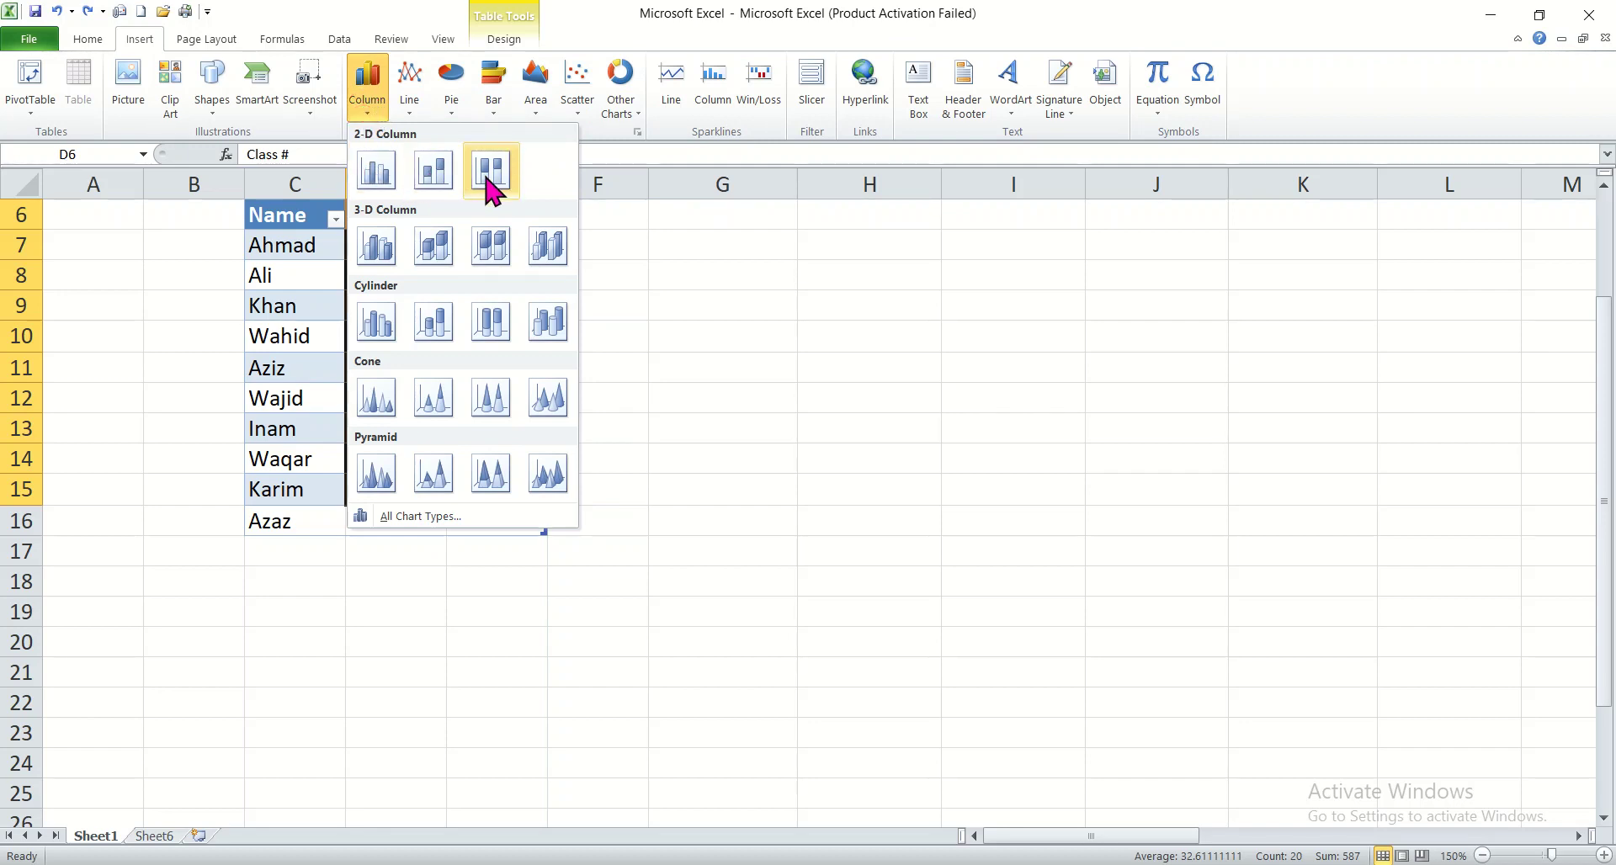
pyautogui.click(491, 323)
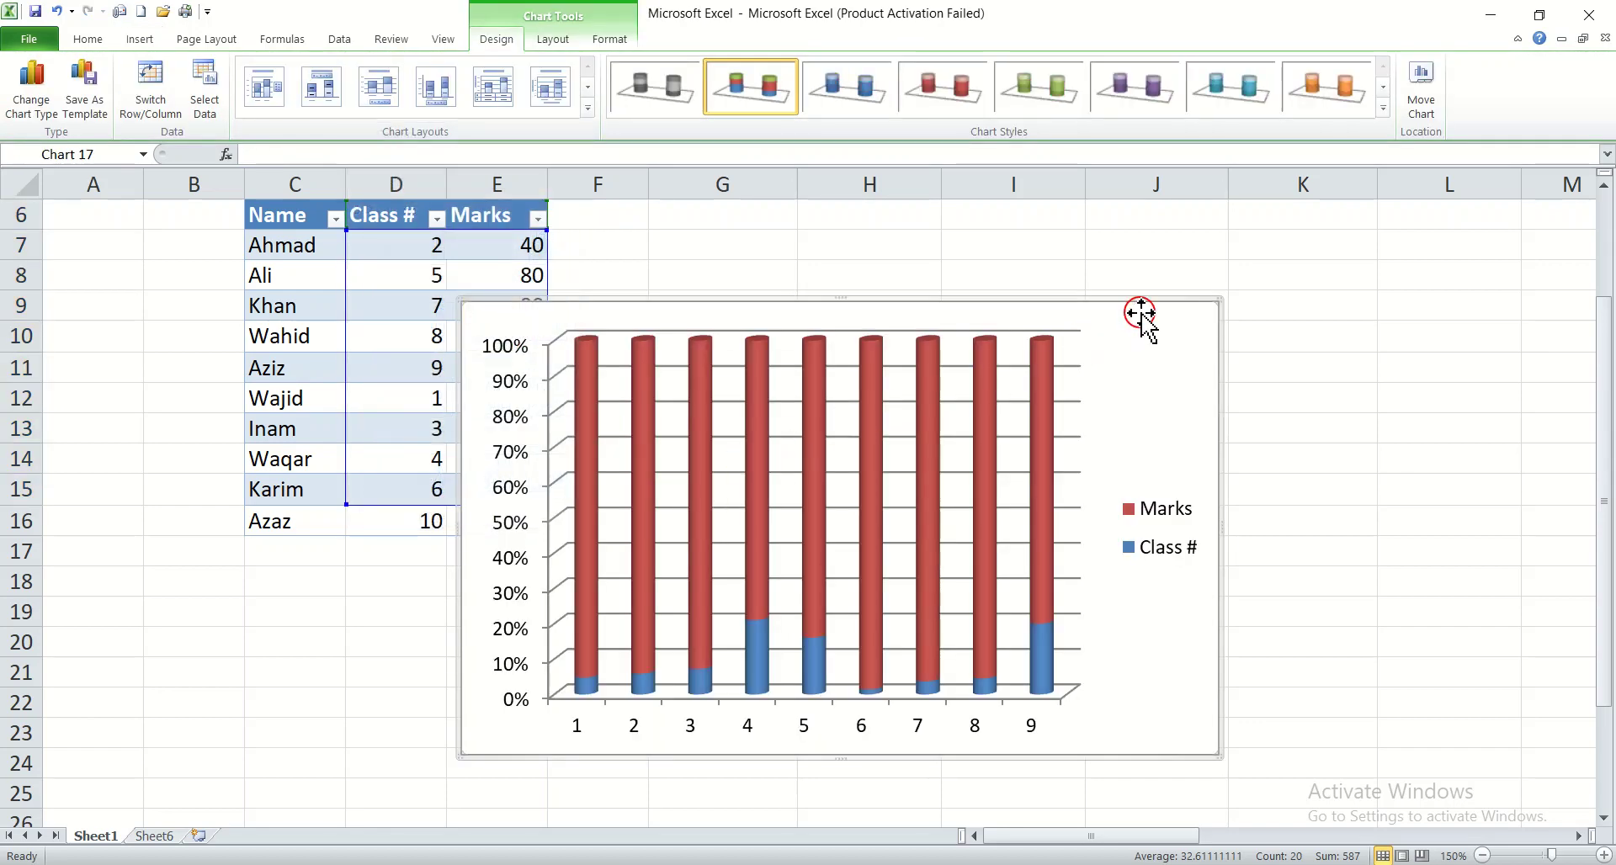
pyautogui.moveTo(1140, 313); pyautogui.dragTo(1258, 256)
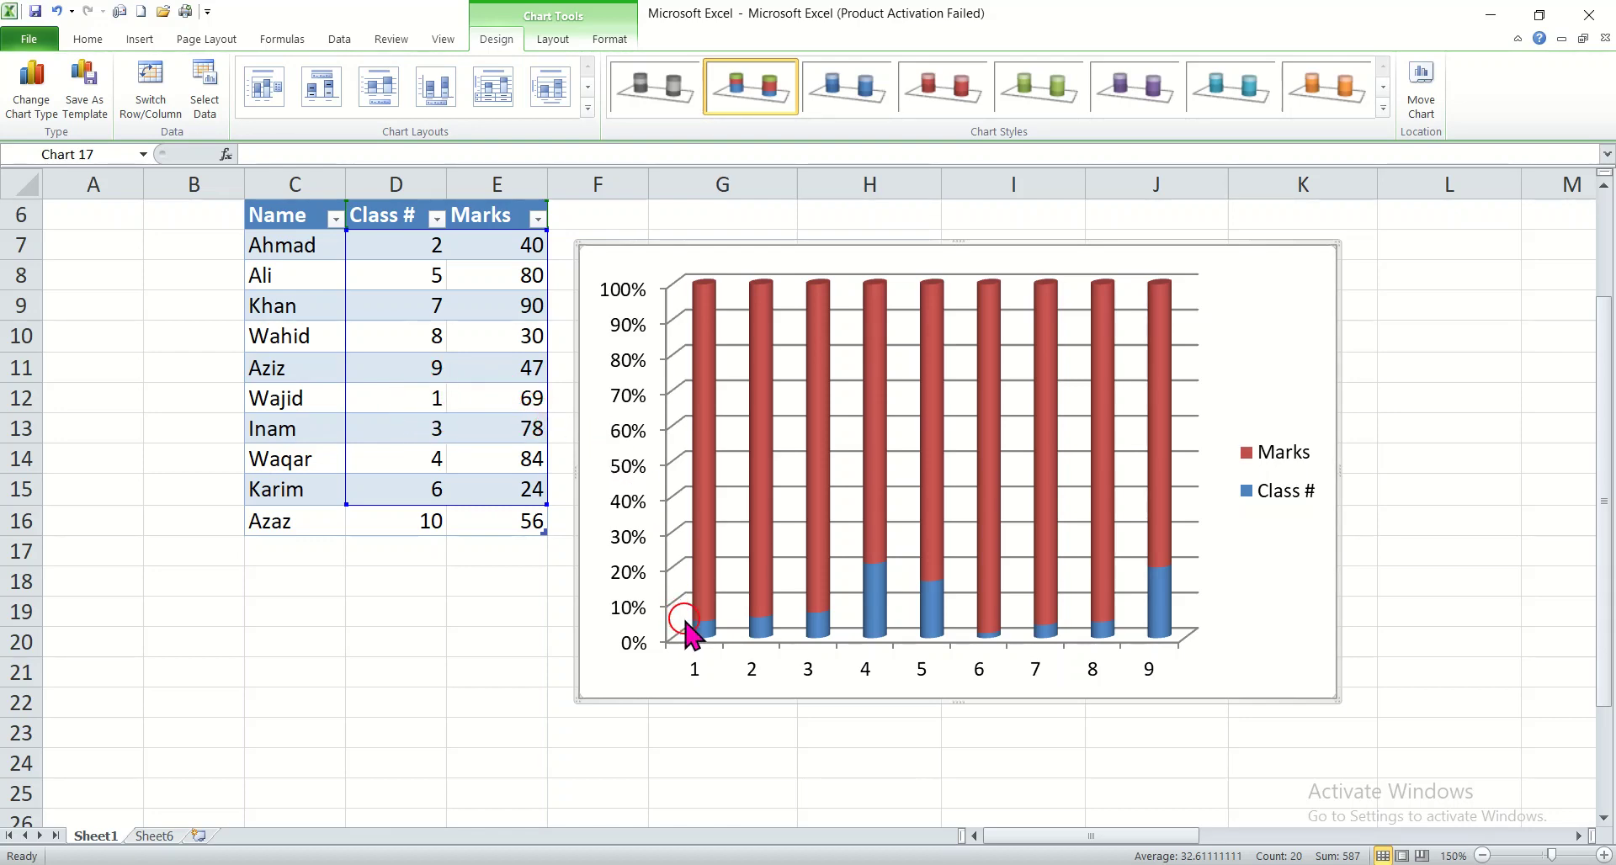
# Step: Inspect the data points of the cylinder chart and remove the chart from the sheet
pyautogui.moveTo(701, 618)
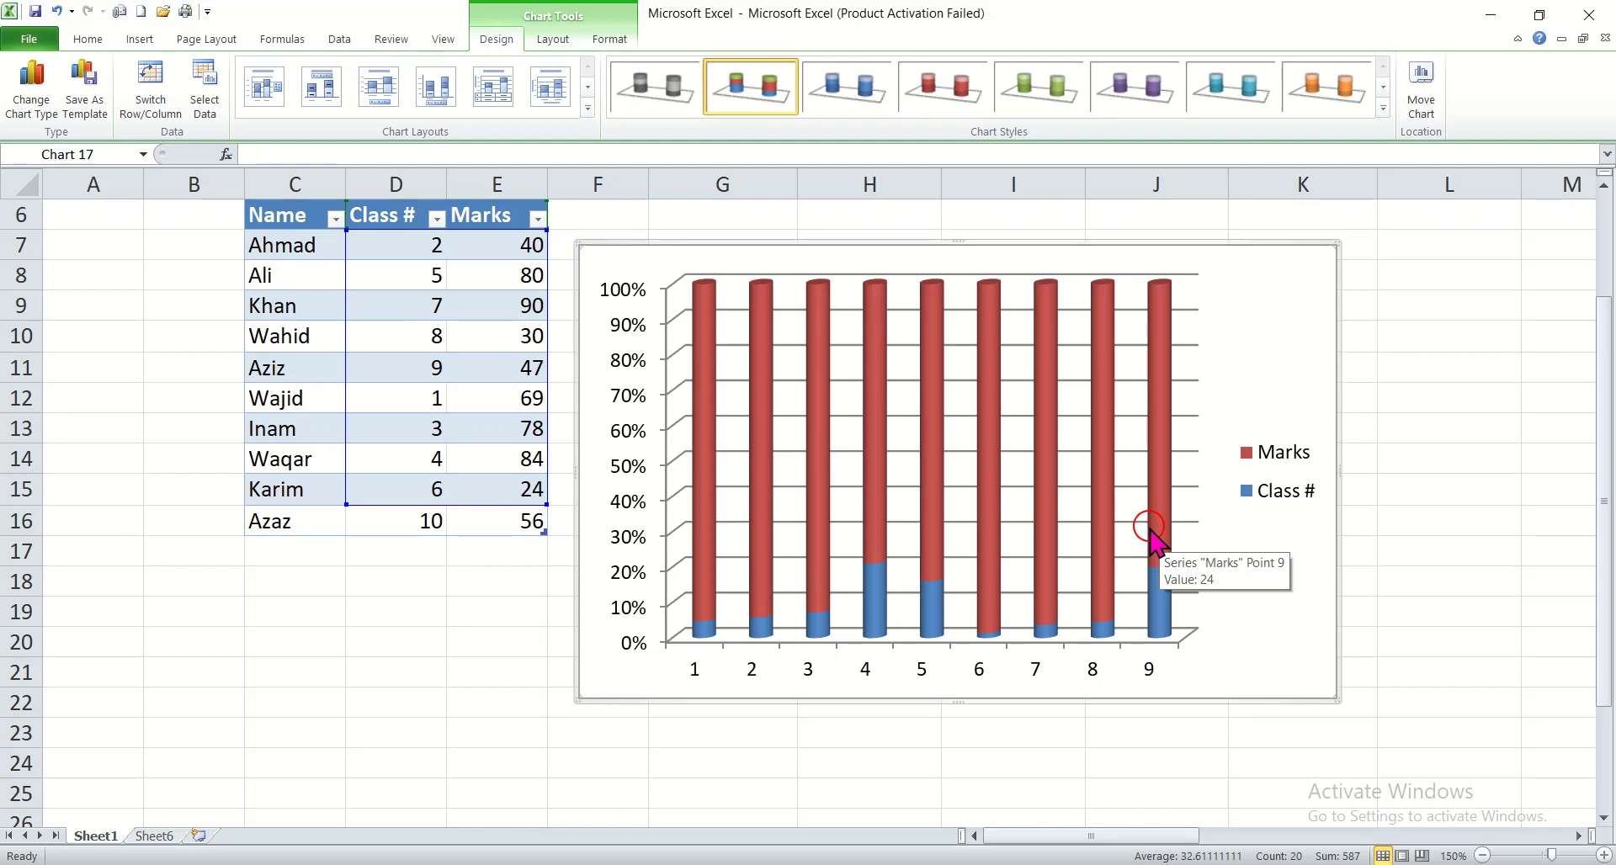
pyautogui.rightClick(1278, 251)
pyautogui.click(1325, 261)
pyautogui.click(1325, 259)
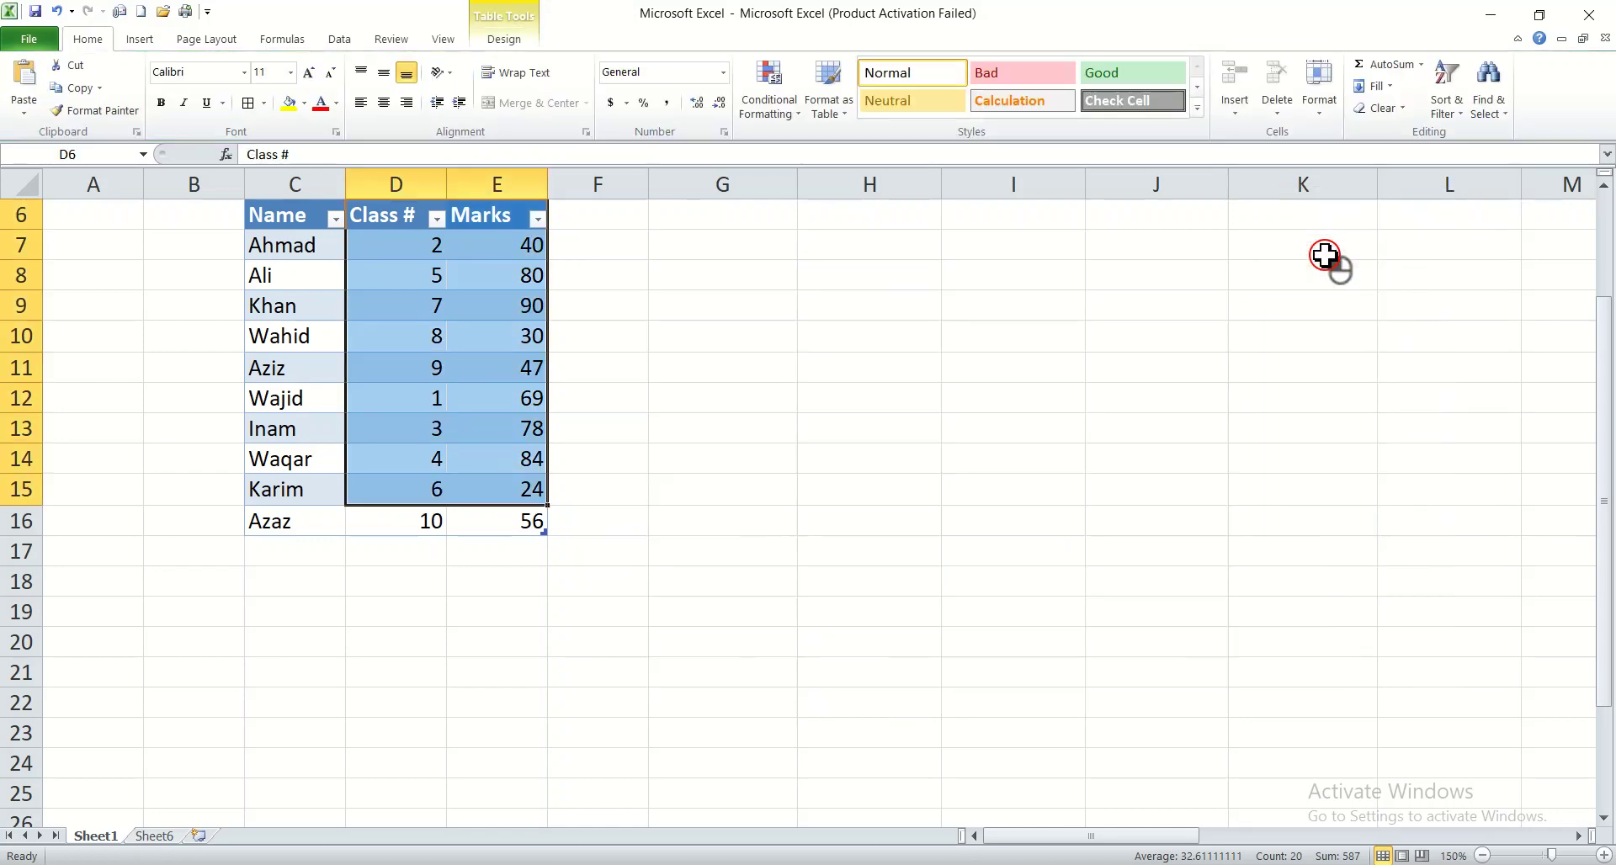
# Step: Insert a 2-D line chart with markers from the selected Class # and Marks data
pyautogui.click(141, 39)
pyautogui.click(376, 40)
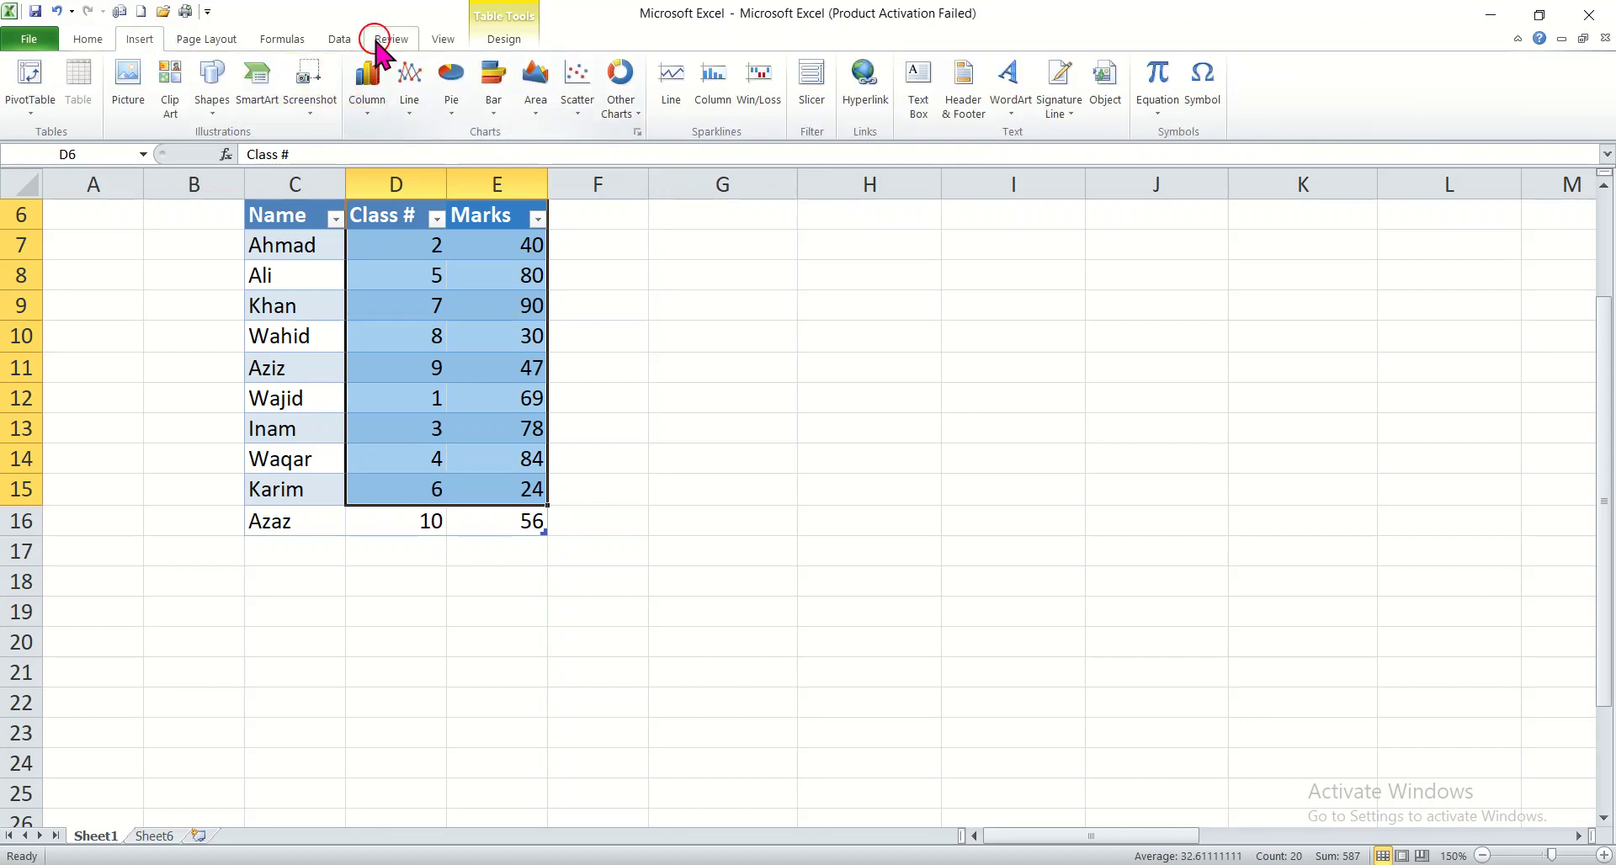
pyautogui.click(411, 106)
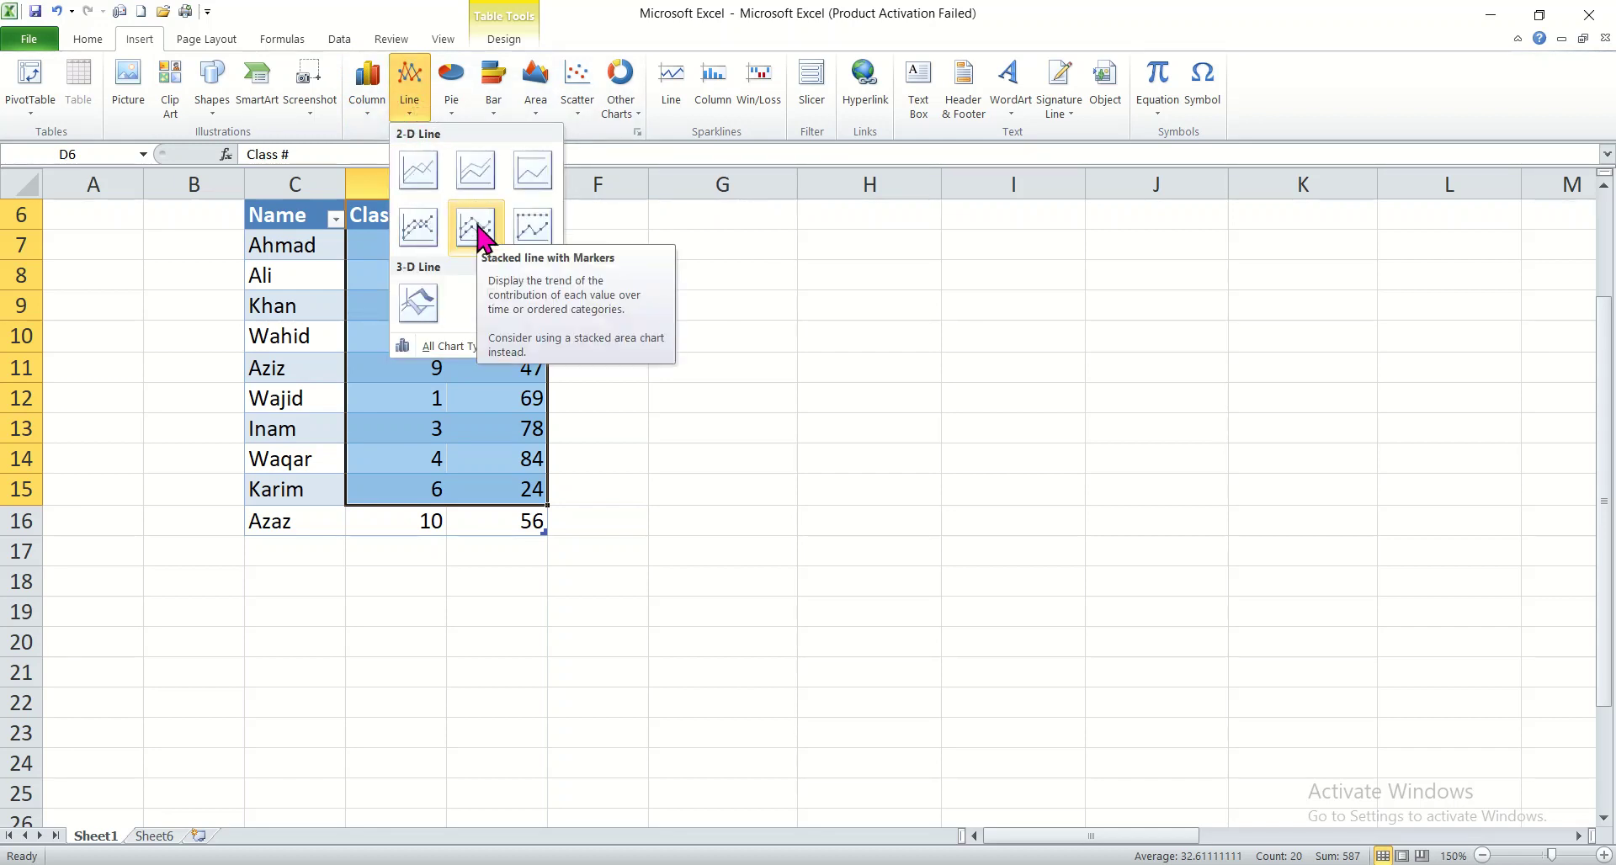
pyautogui.click(420, 229)
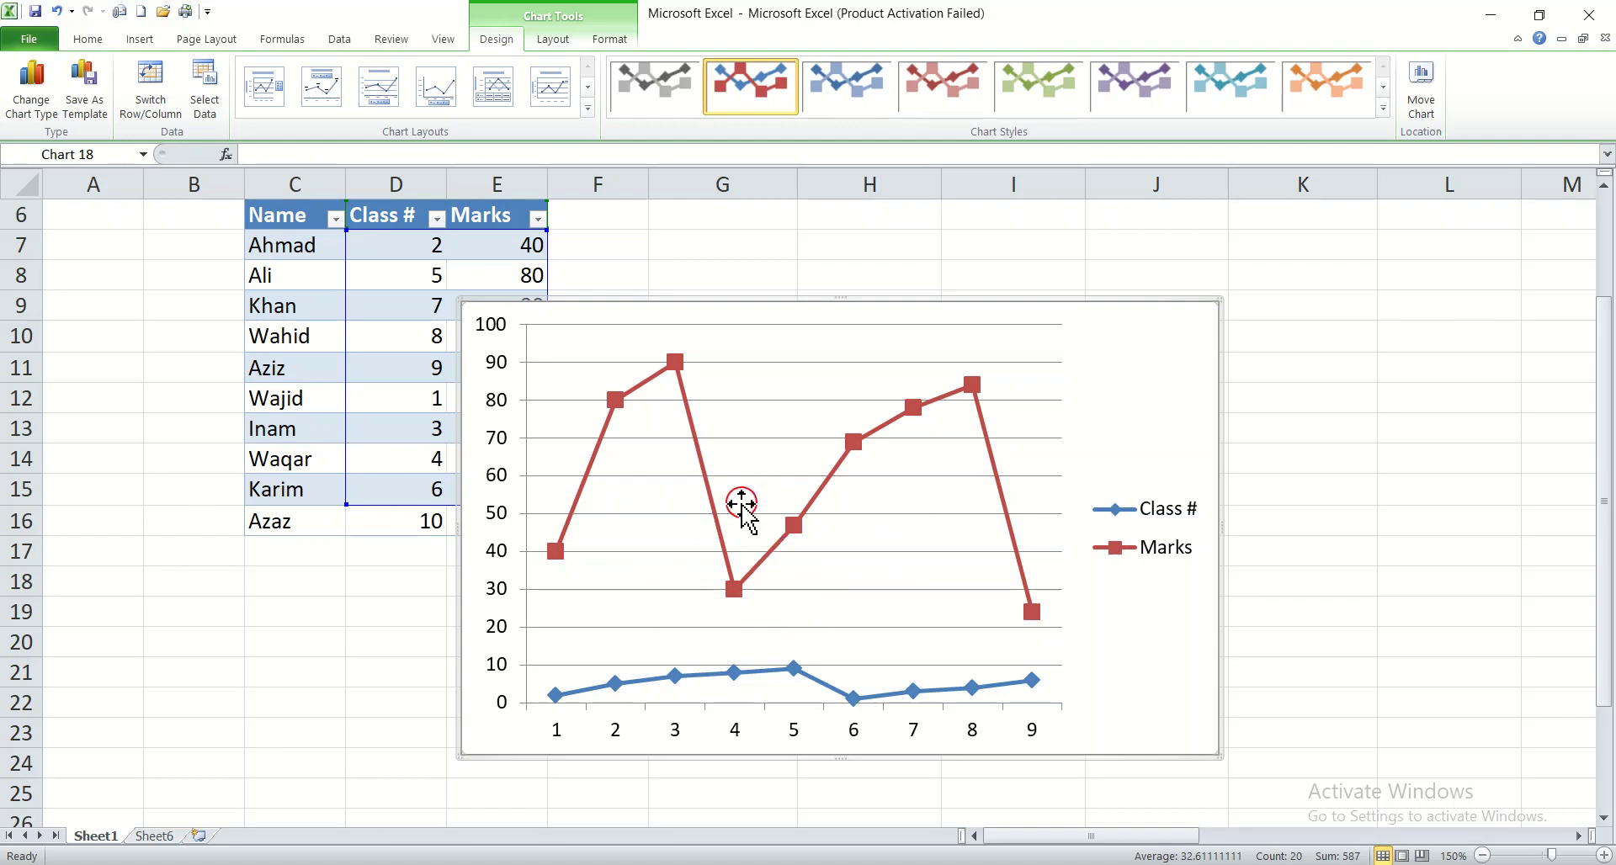
pyautogui.rightClick(1132, 299)
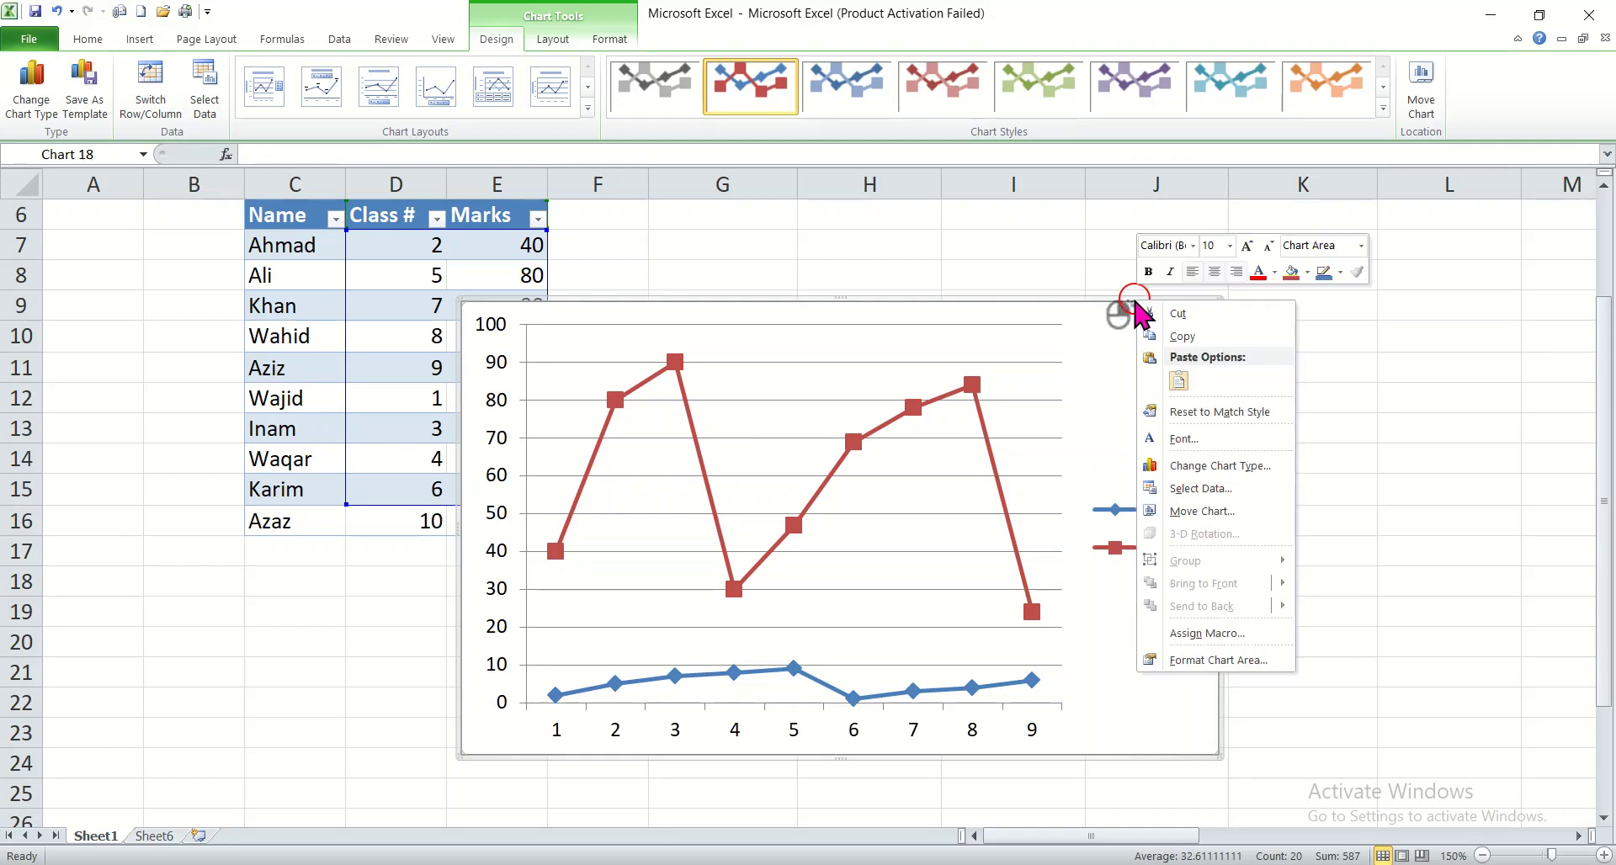
pyautogui.click(1098, 296)
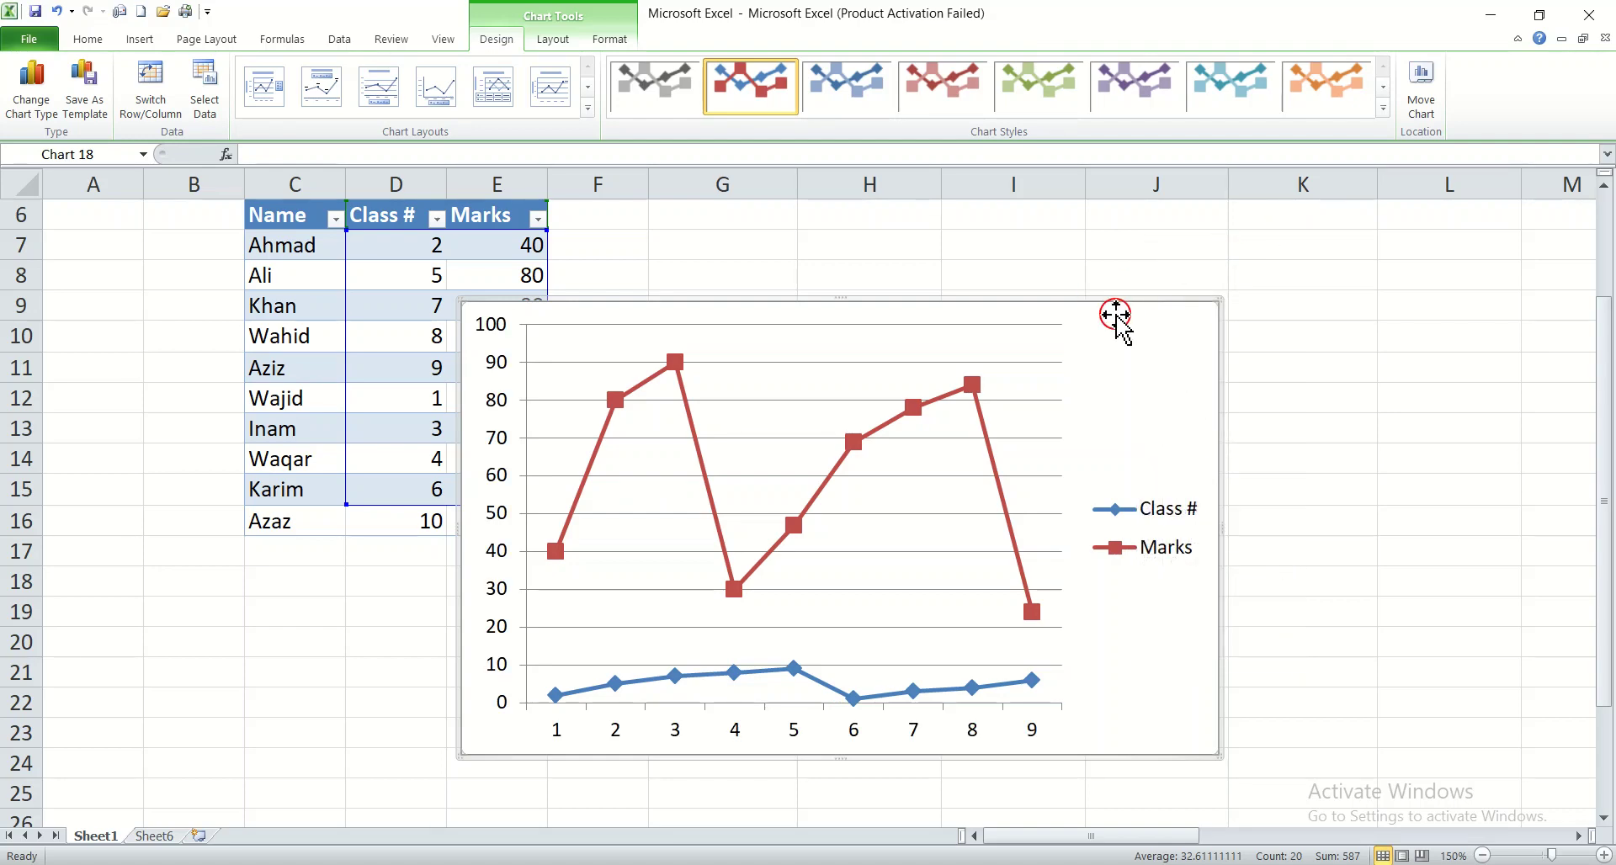
pyautogui.click(1291, 412)
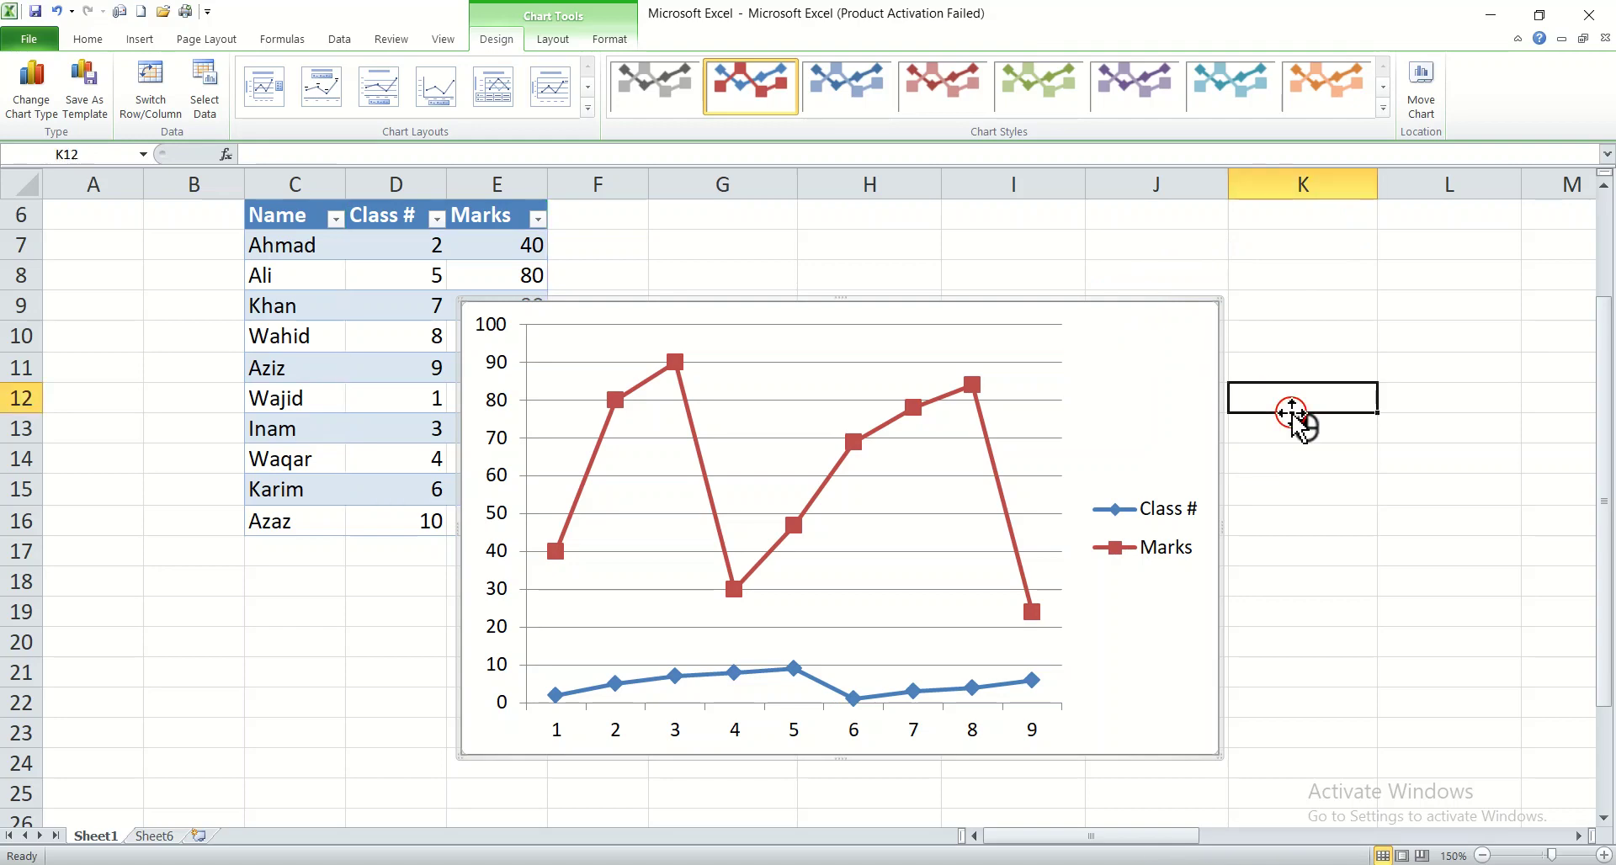
pyautogui.click(1089, 412)
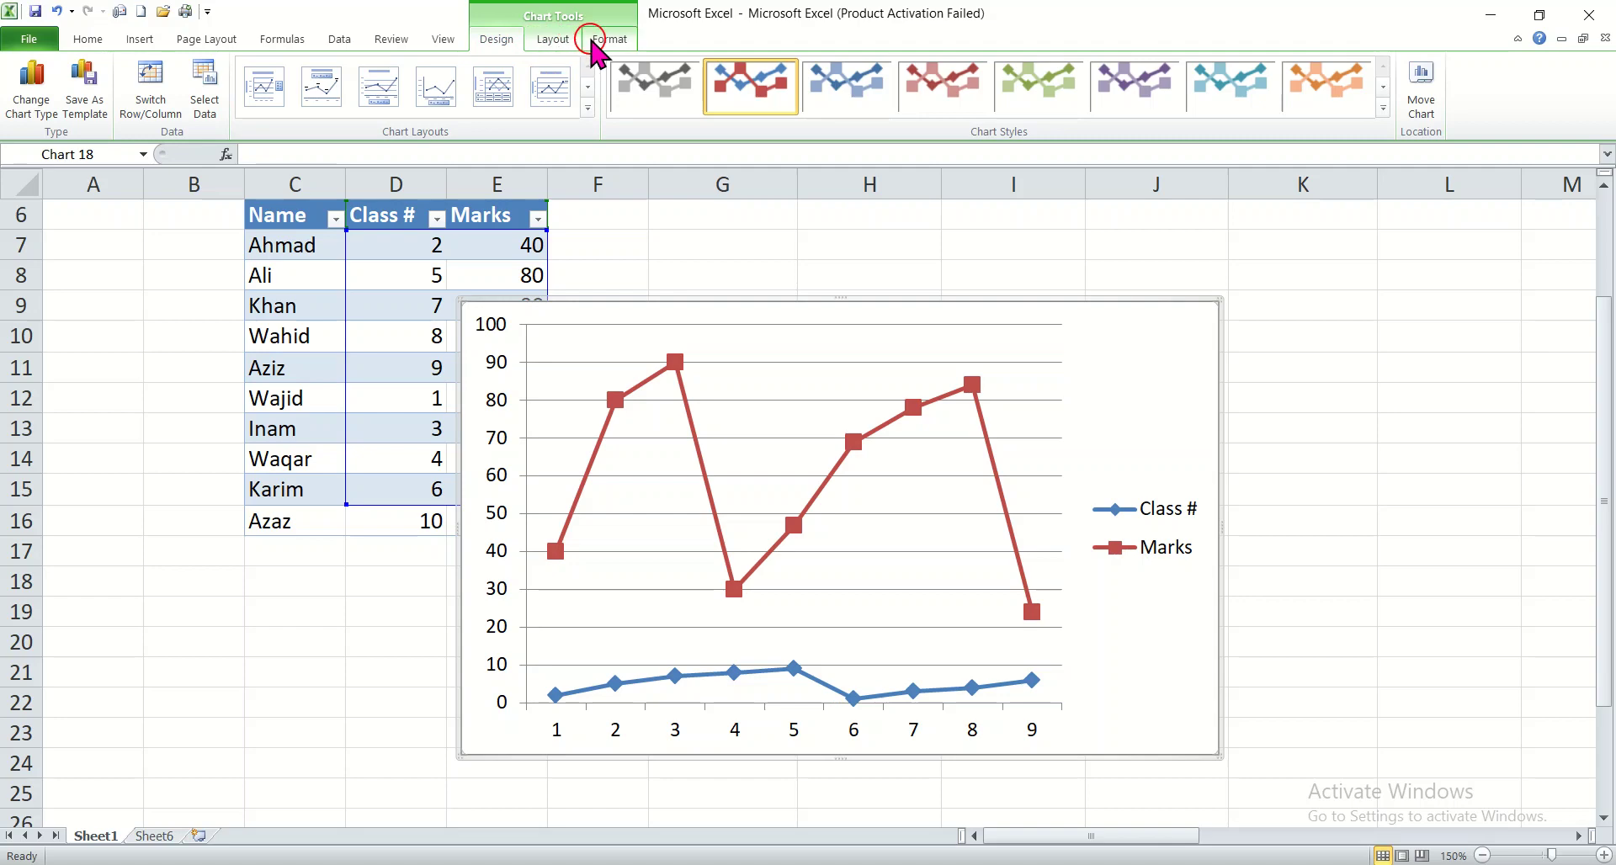
pyautogui.click(1330, 516)
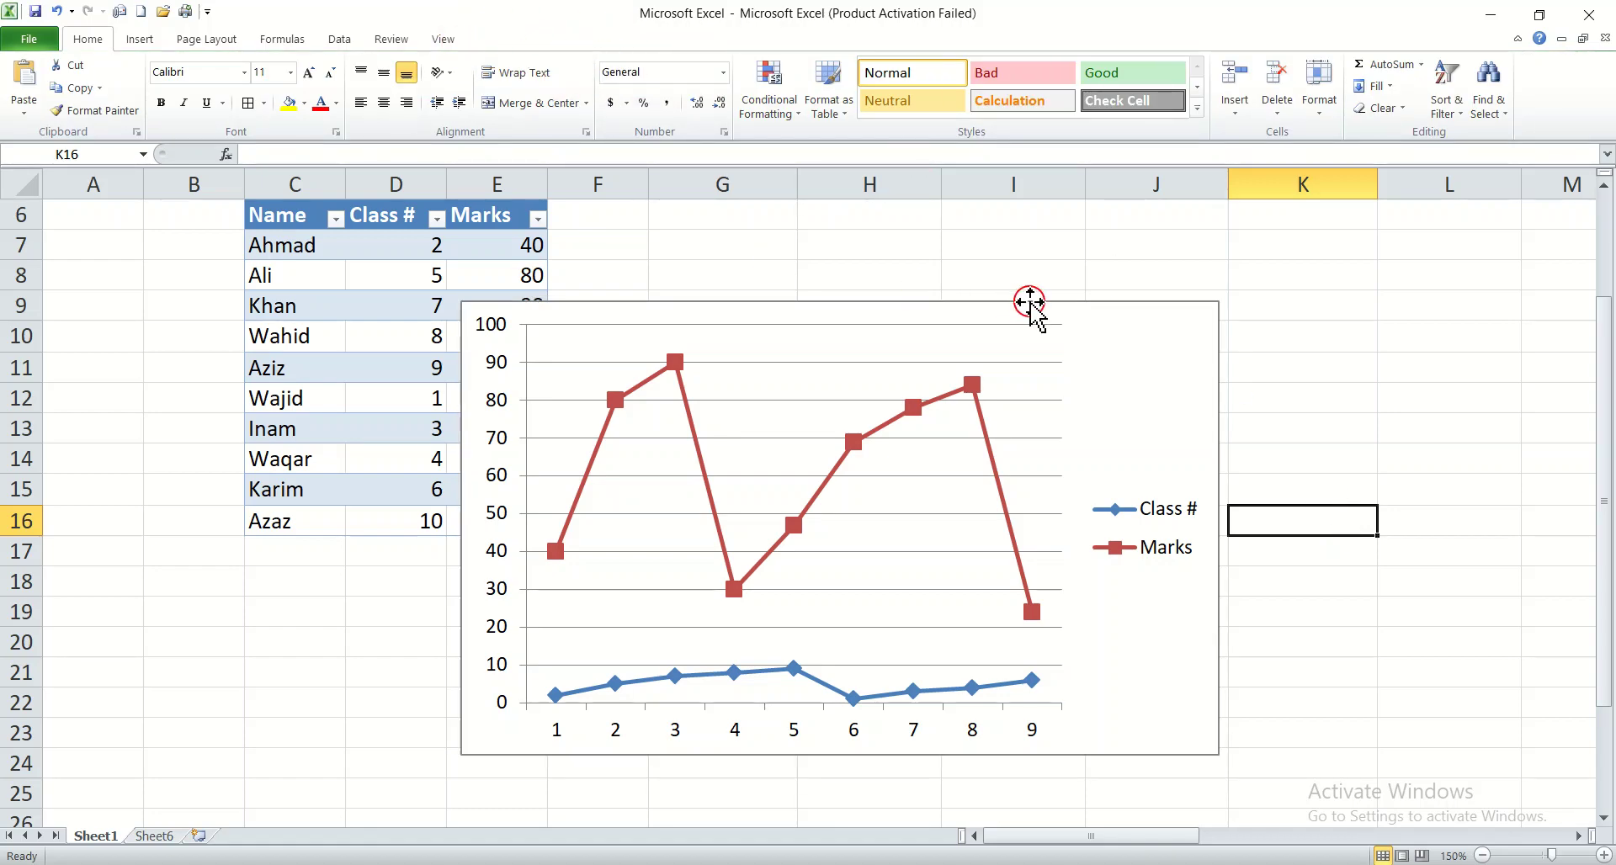
# Step: Restyle the line chart with the green style with a shaded plot area, and replace it with the purple style on black
pyautogui.click(1089, 387)
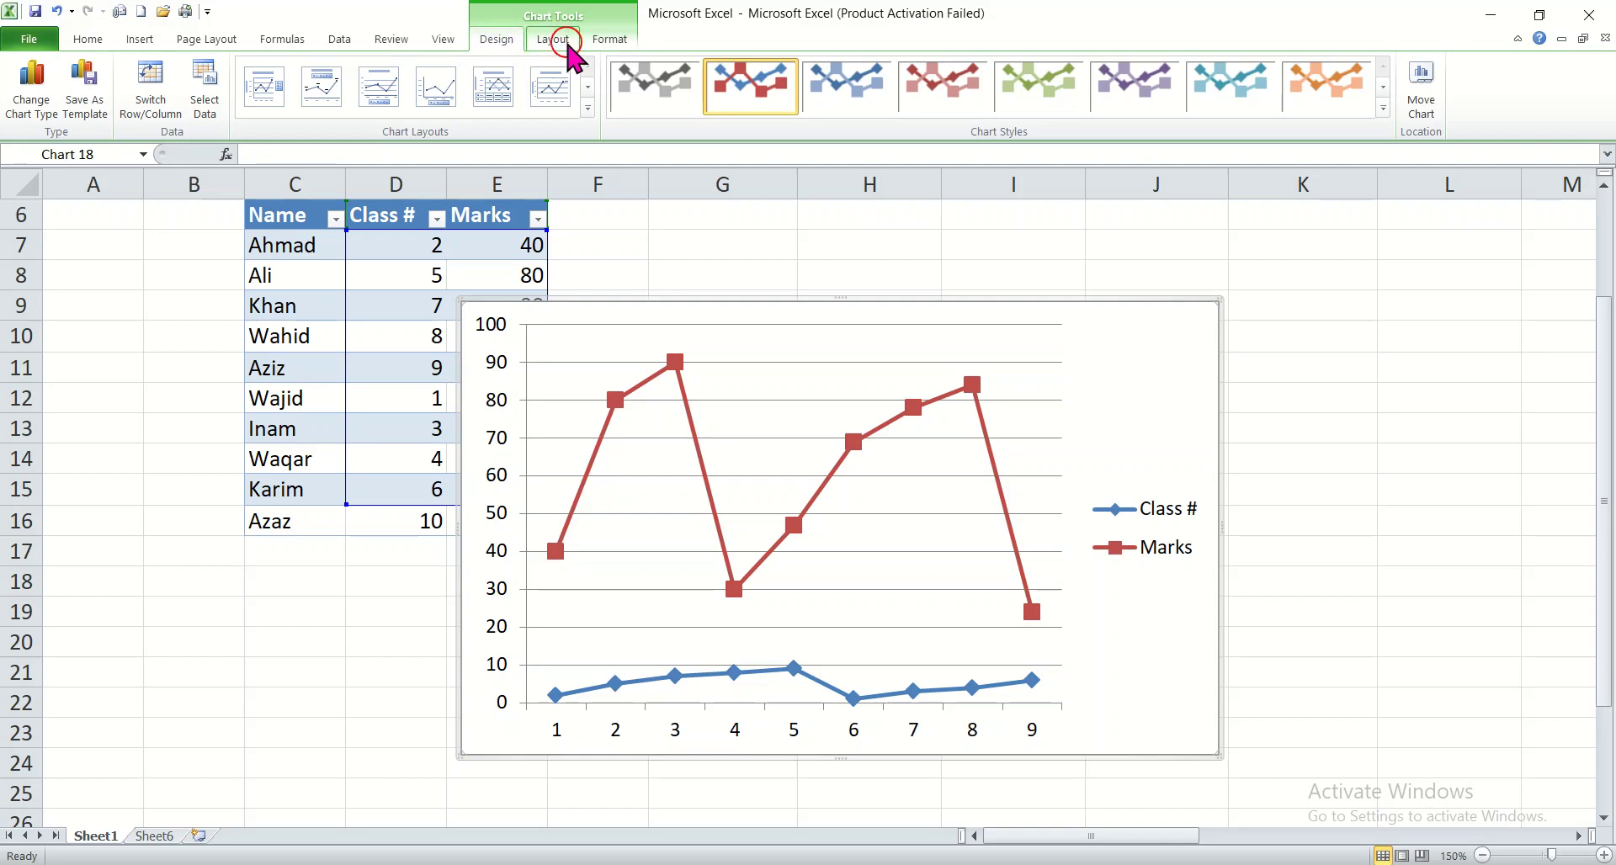
pyautogui.click(1381, 109)
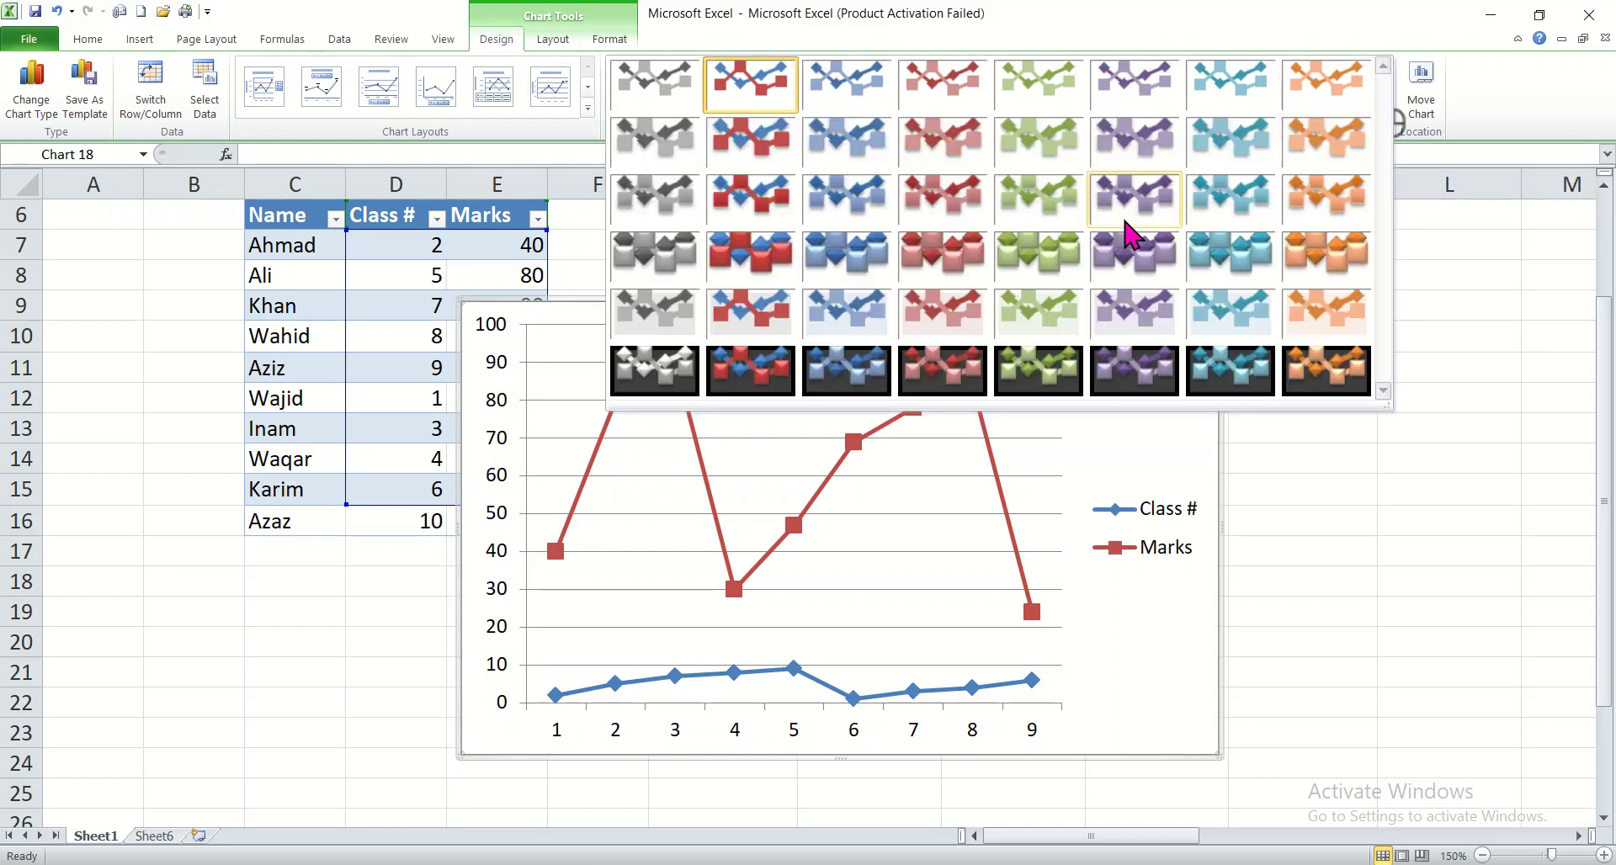
pyautogui.click(1042, 320)
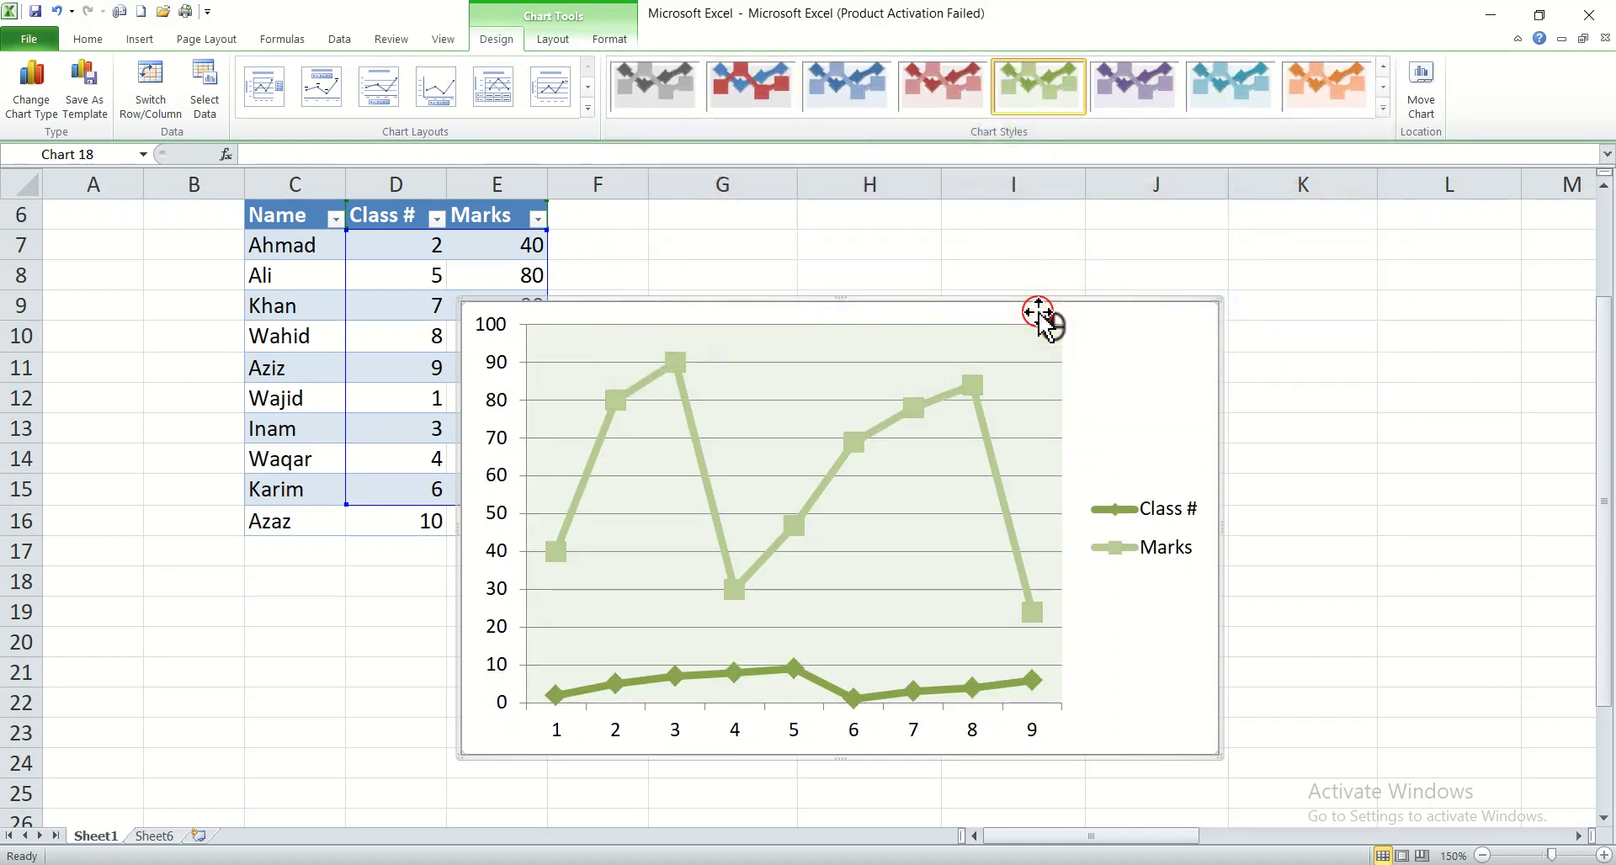
pyautogui.click(1383, 104)
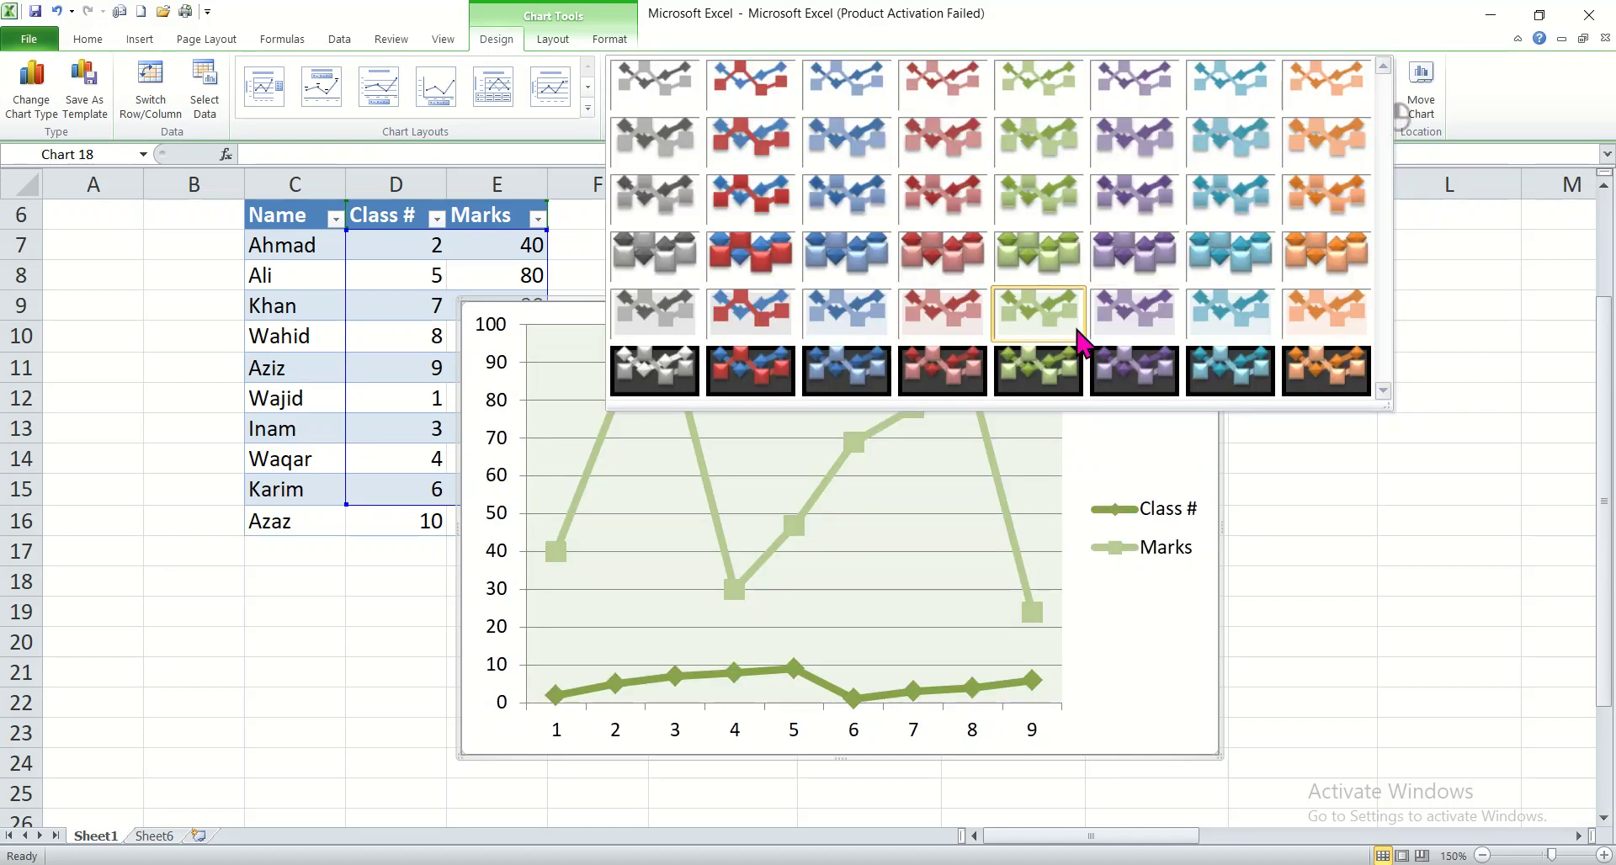
pyautogui.click(1127, 364)
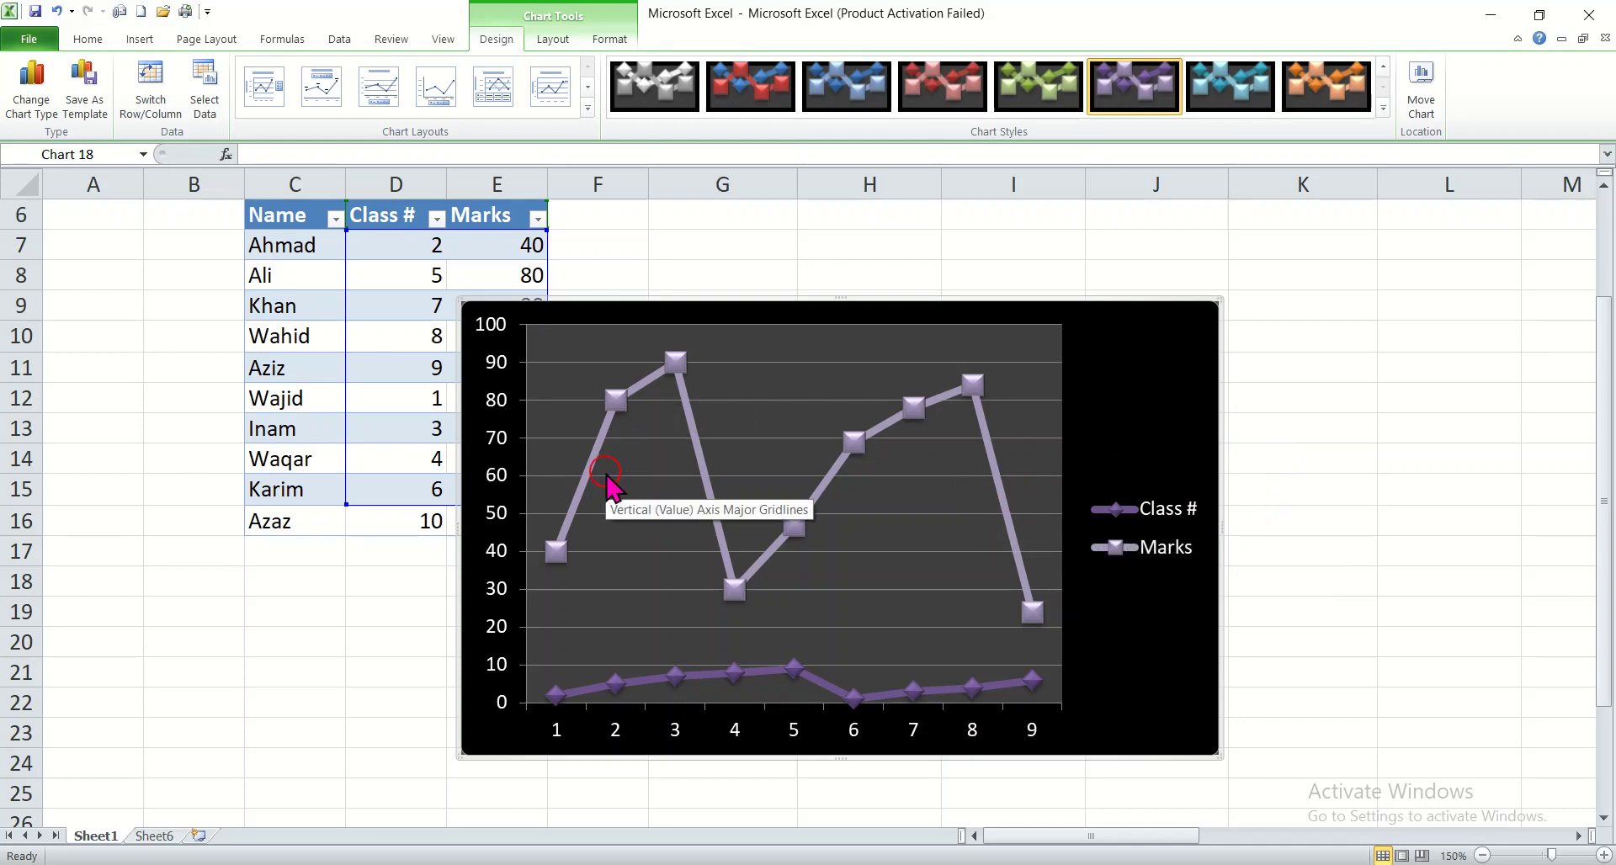
# Step: Look over the layout and formatting options available for the line chart
pyautogui.click(555, 41)
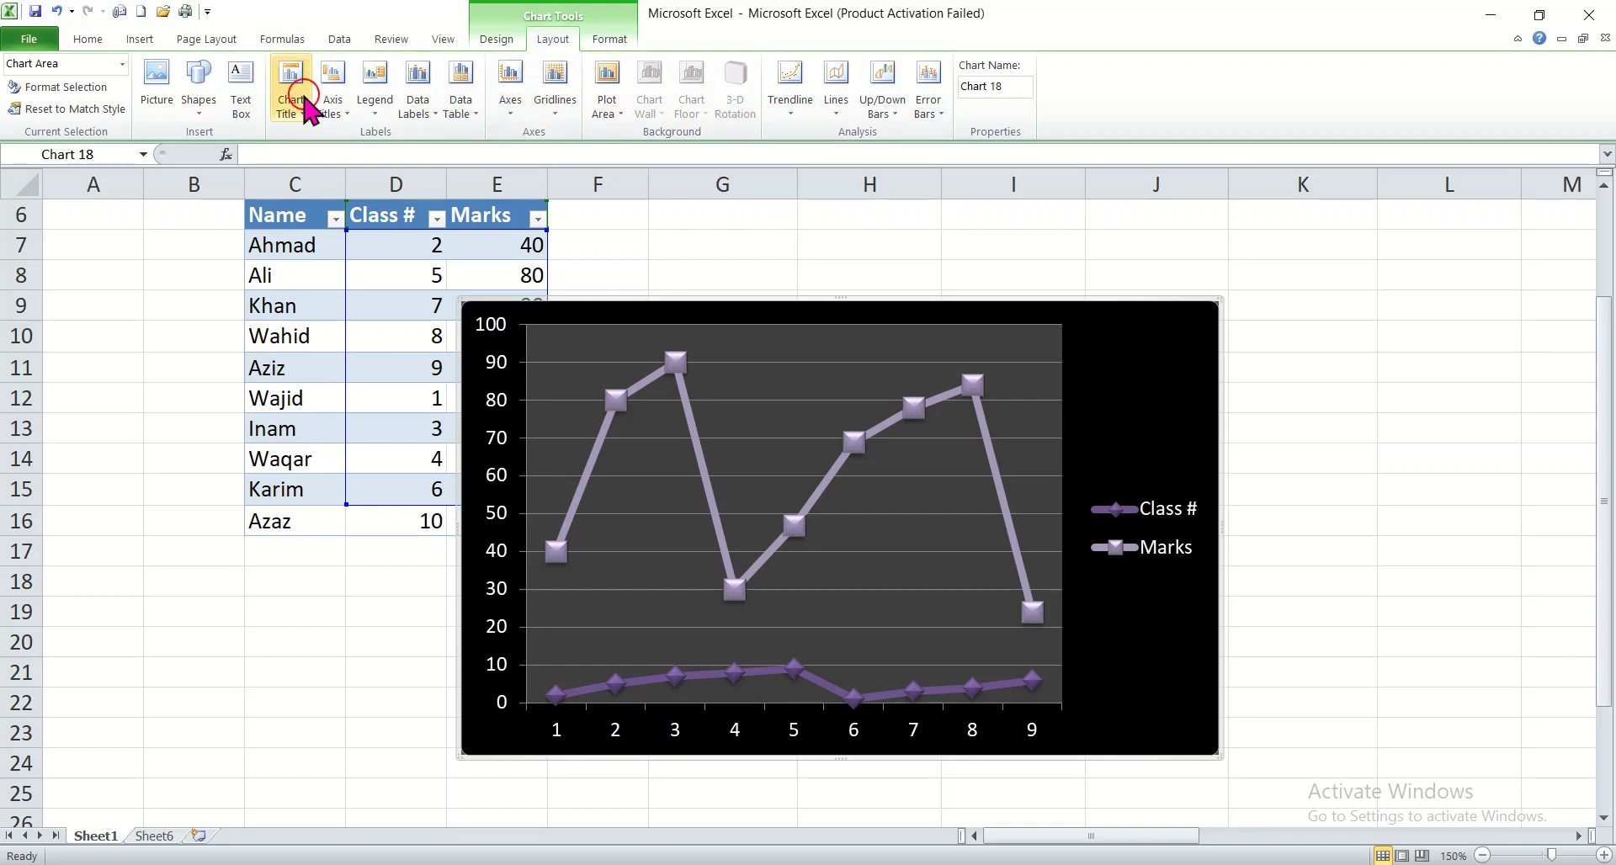
pyautogui.click(608, 40)
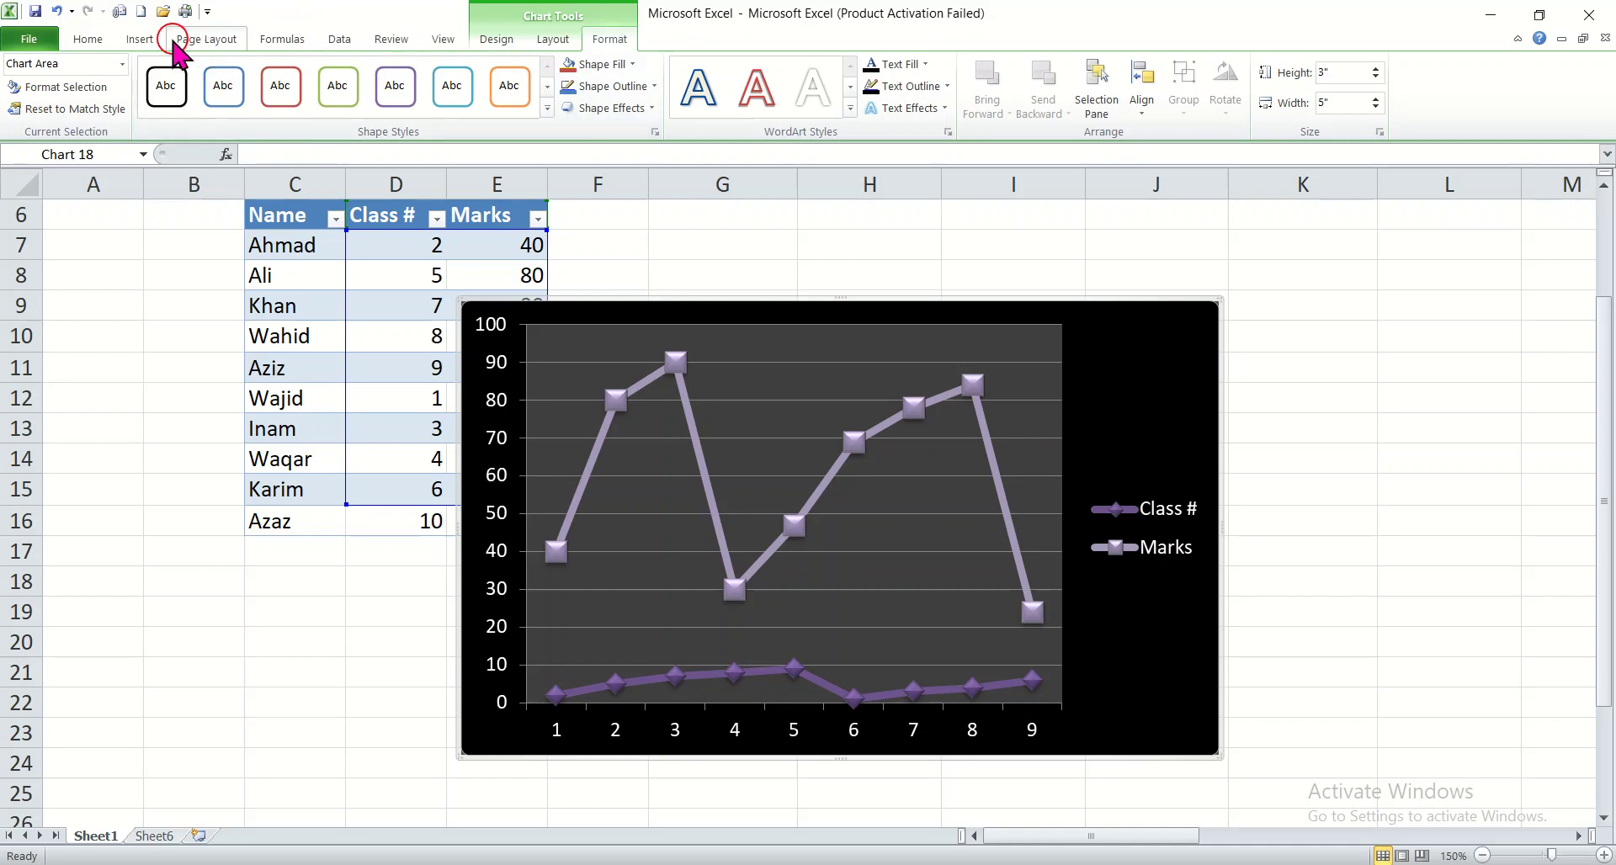
pyautogui.click(139, 39)
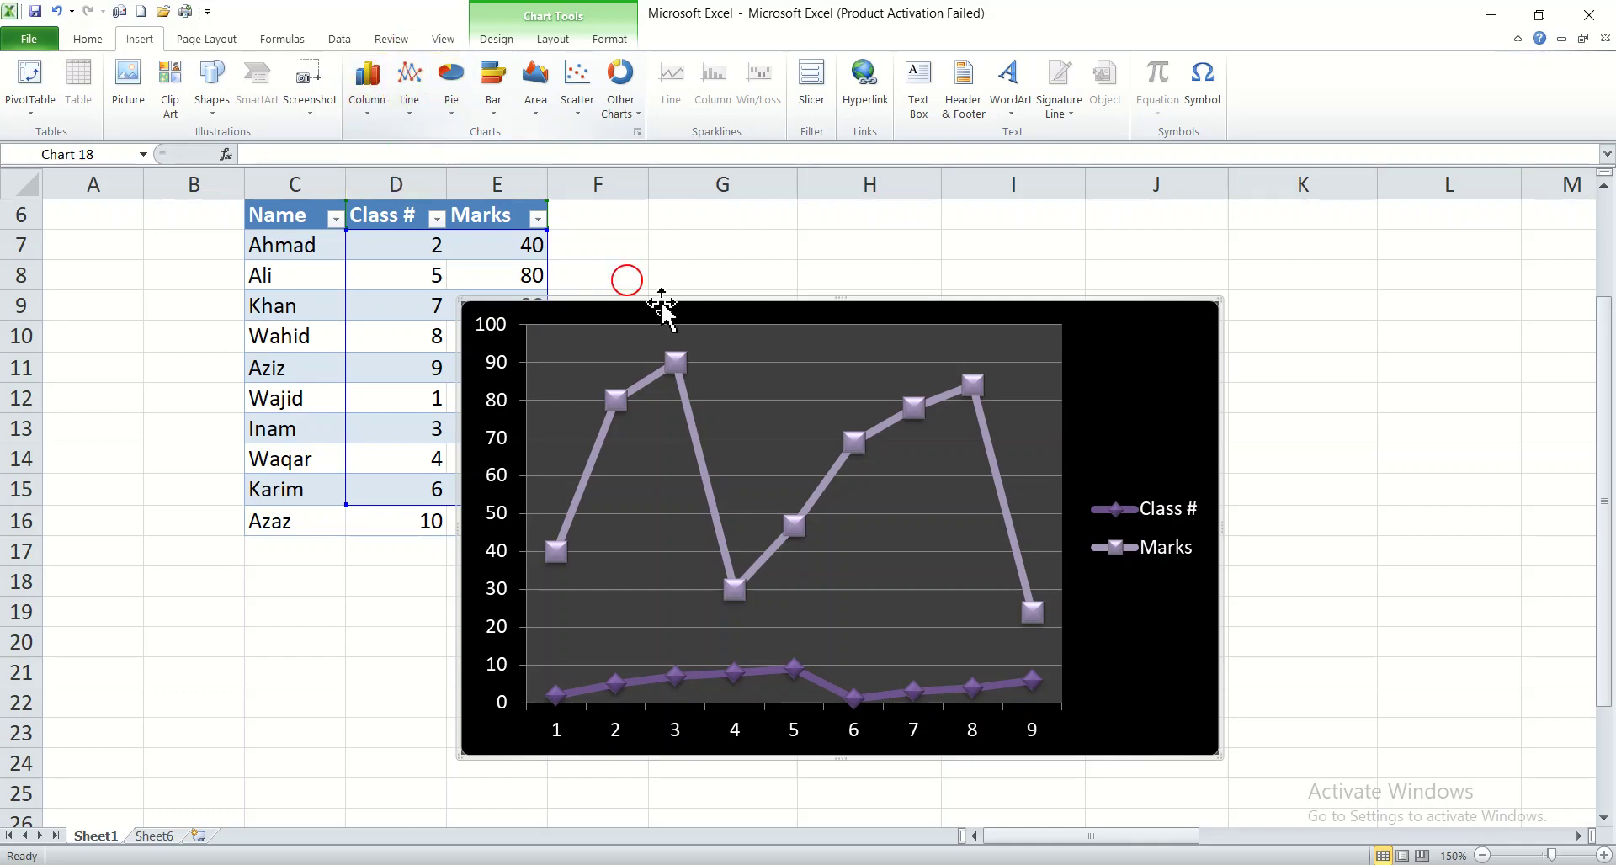
# Step: Cut the purple line chart from the sheet
pyautogui.rightClick(966, 309)
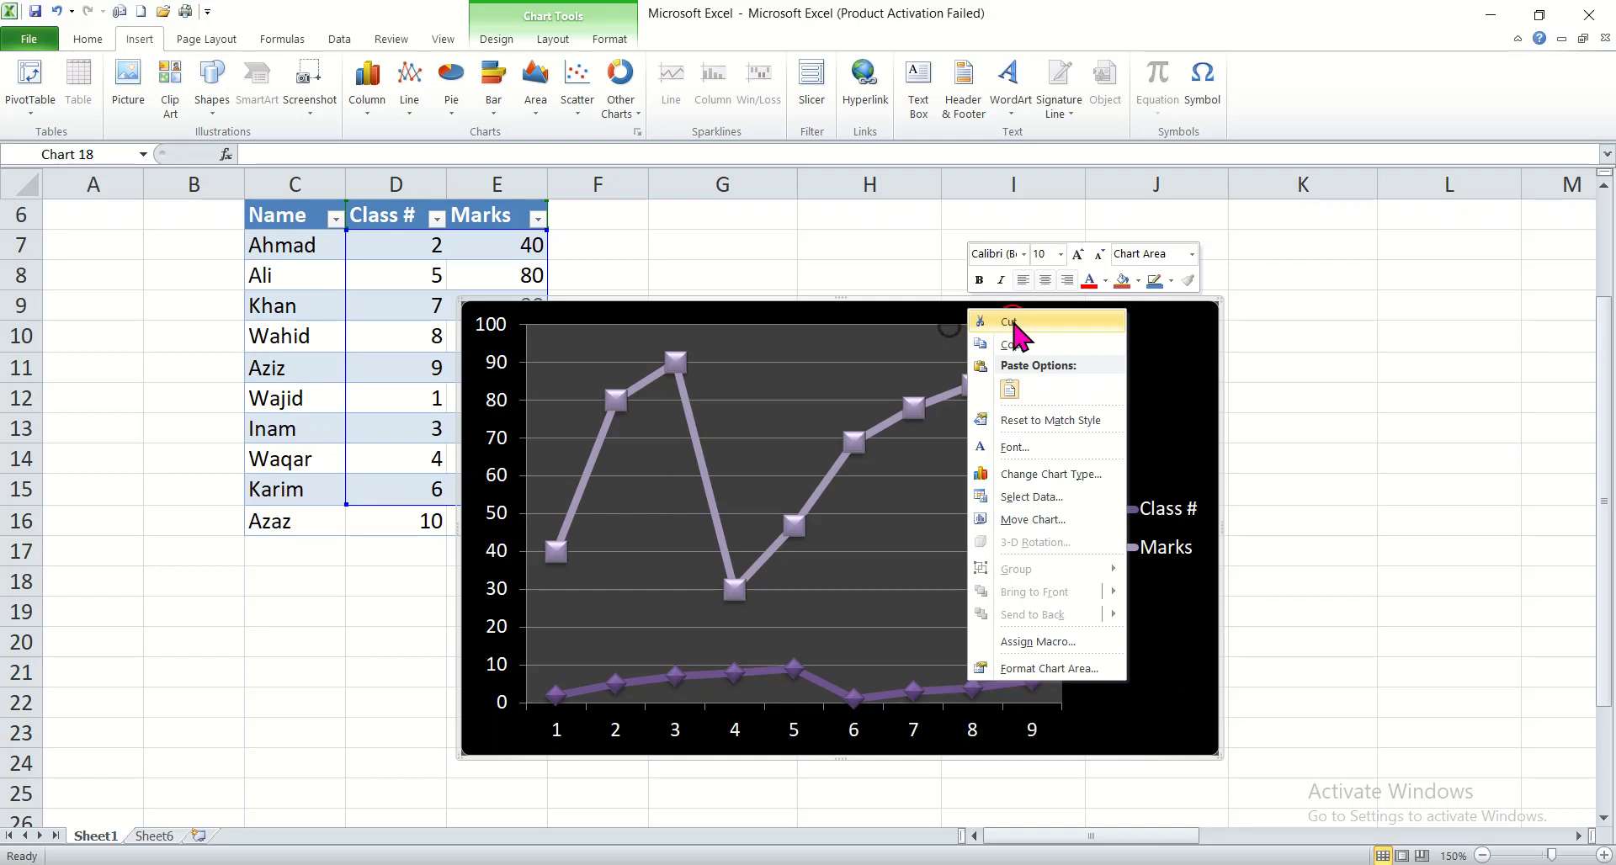
pyautogui.click(1013, 324)
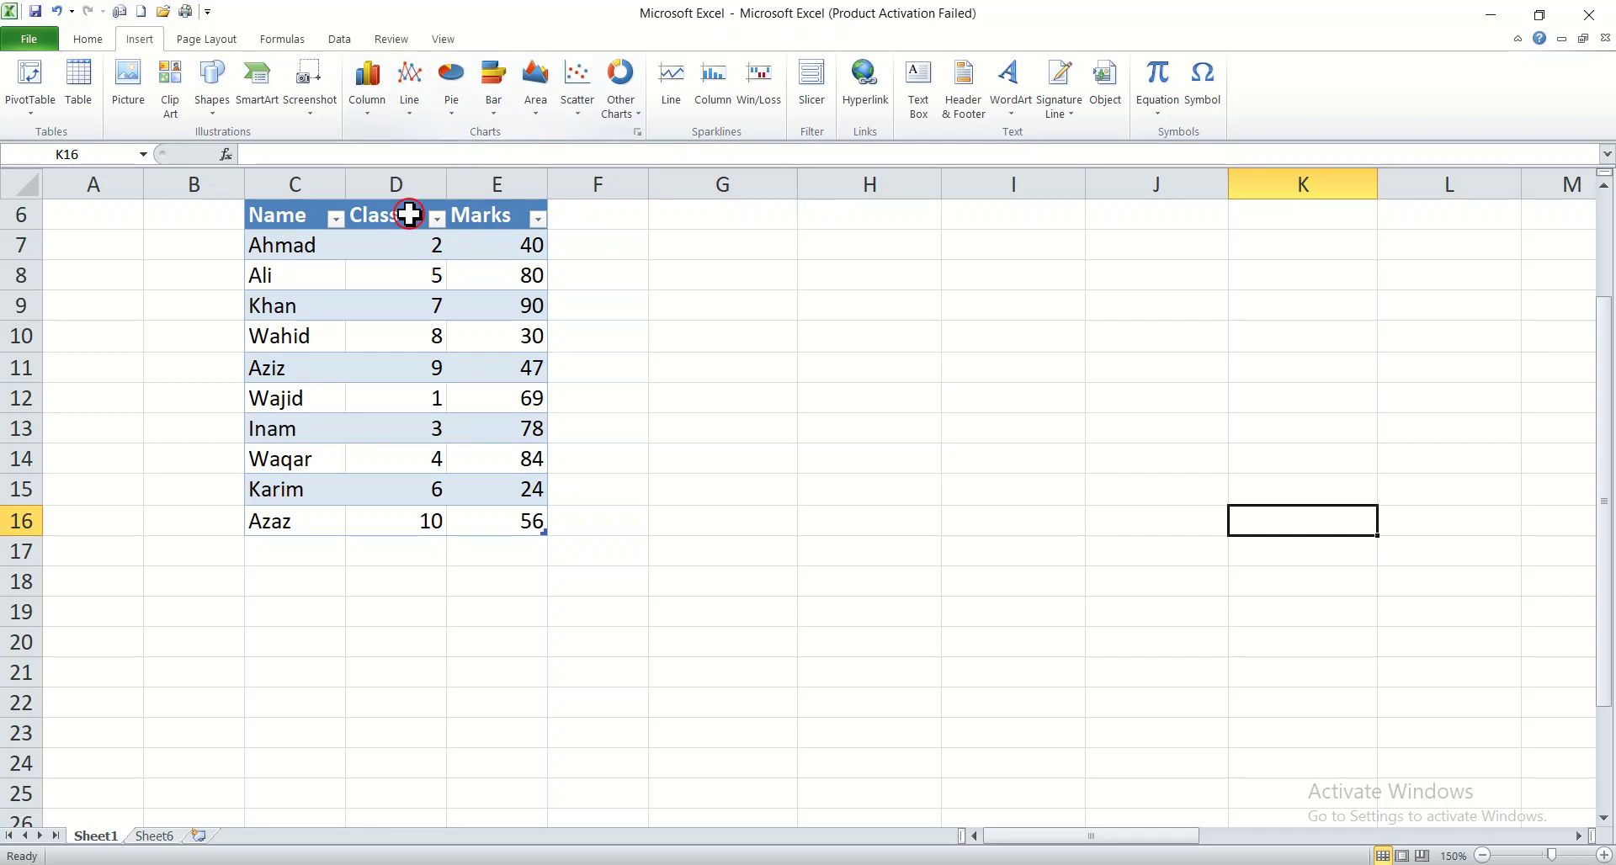
# Step: Insert a 2-D pie chart from the Class # and Marks data in D6:E15, and move it beside the table
pyautogui.moveTo(402, 242); pyautogui.dragTo(473, 400)
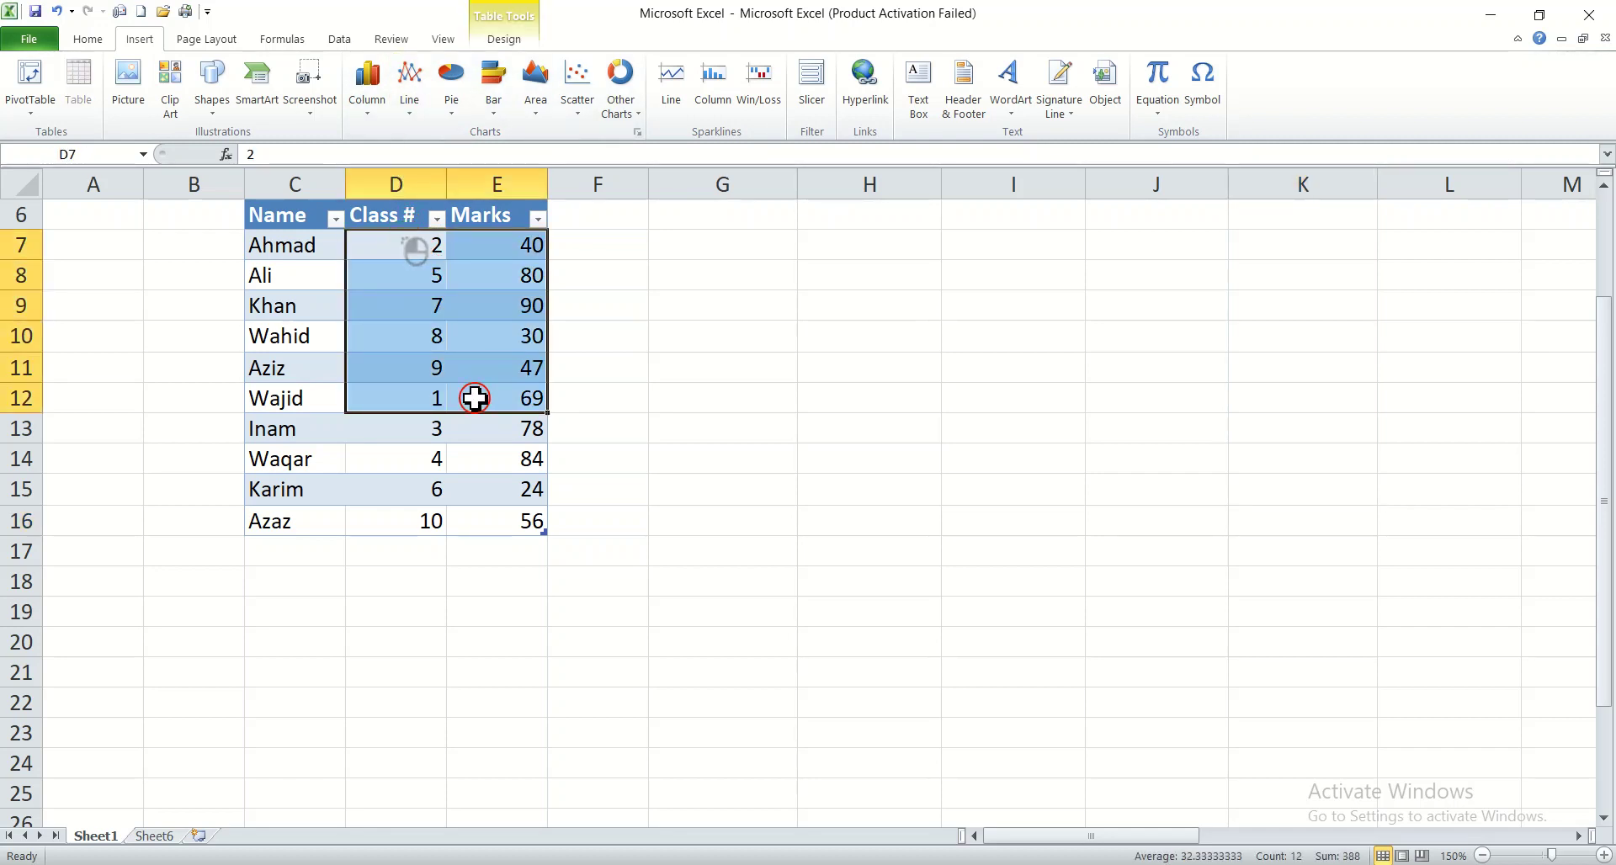
pyautogui.moveTo(388, 211); pyautogui.dragTo(505, 489)
pyautogui.click(452, 99)
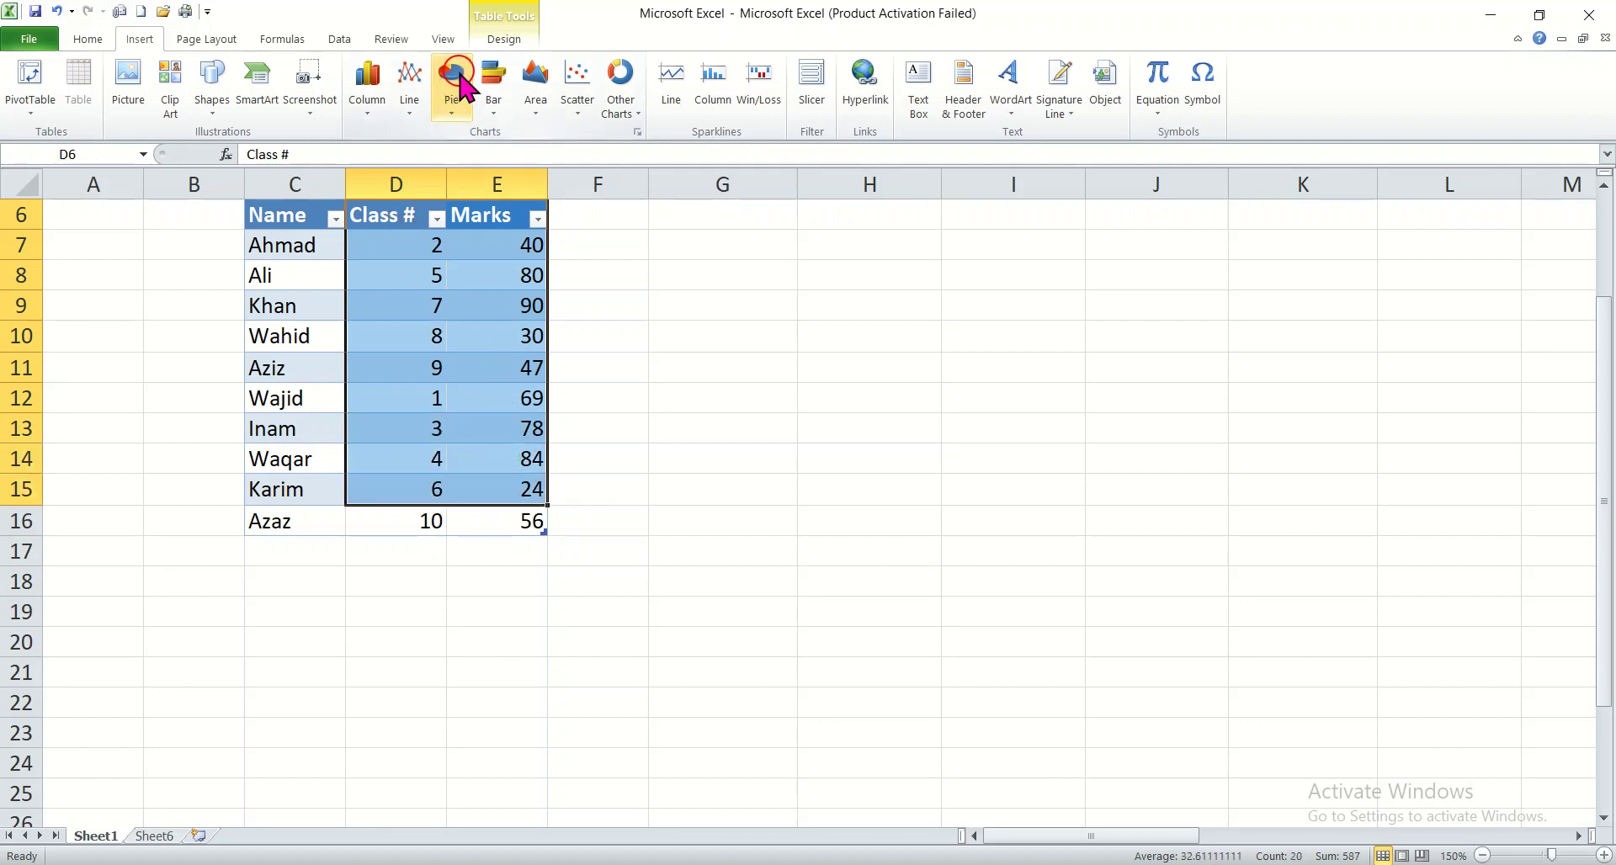
pyautogui.click(451, 91)
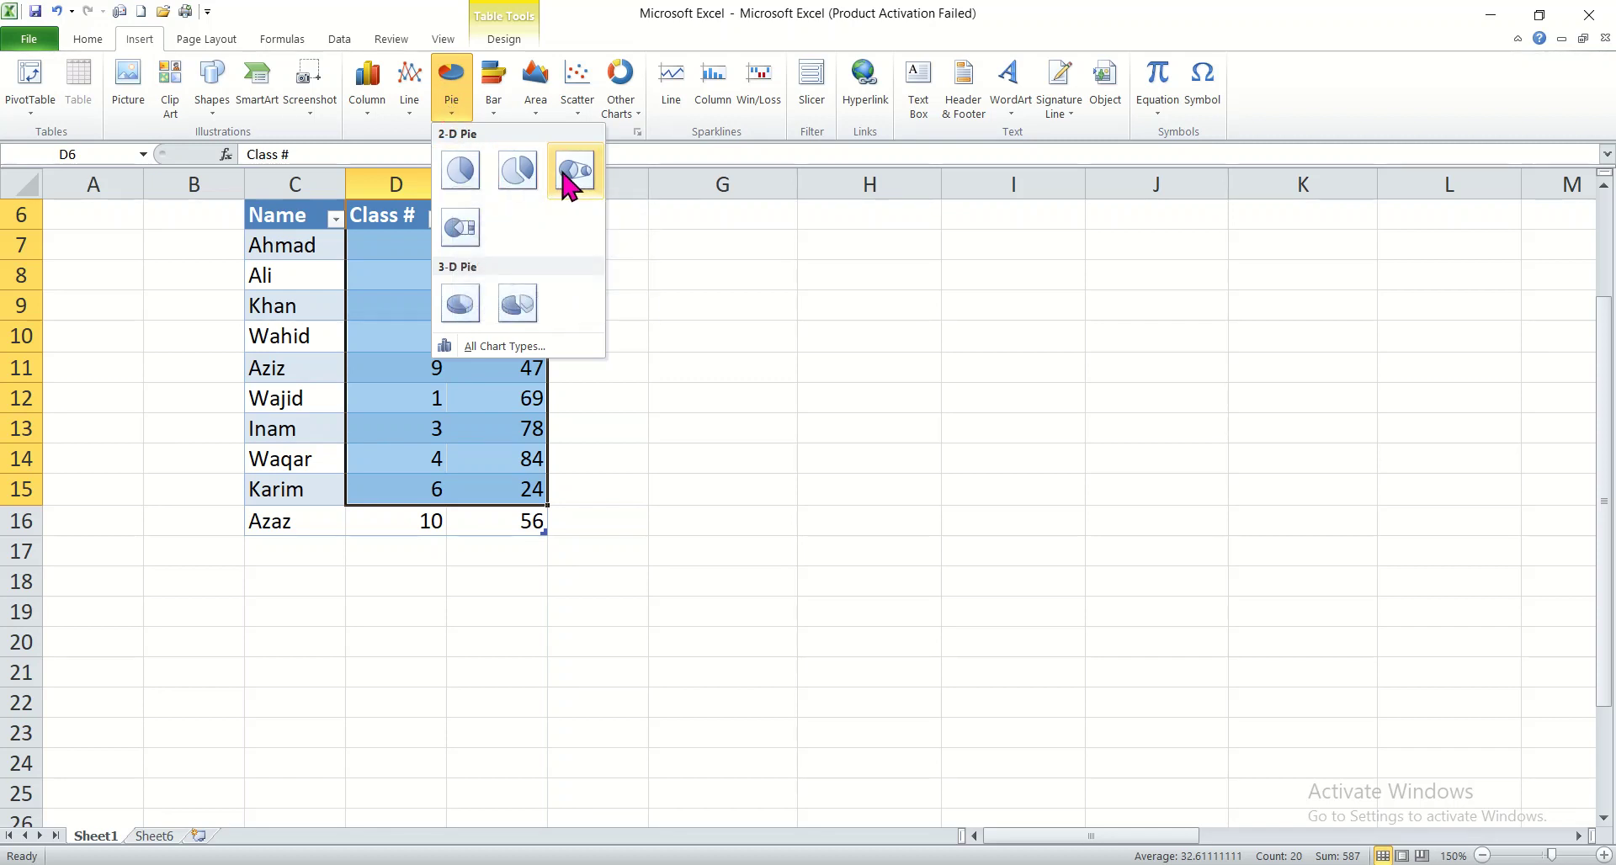
pyautogui.click(461, 171)
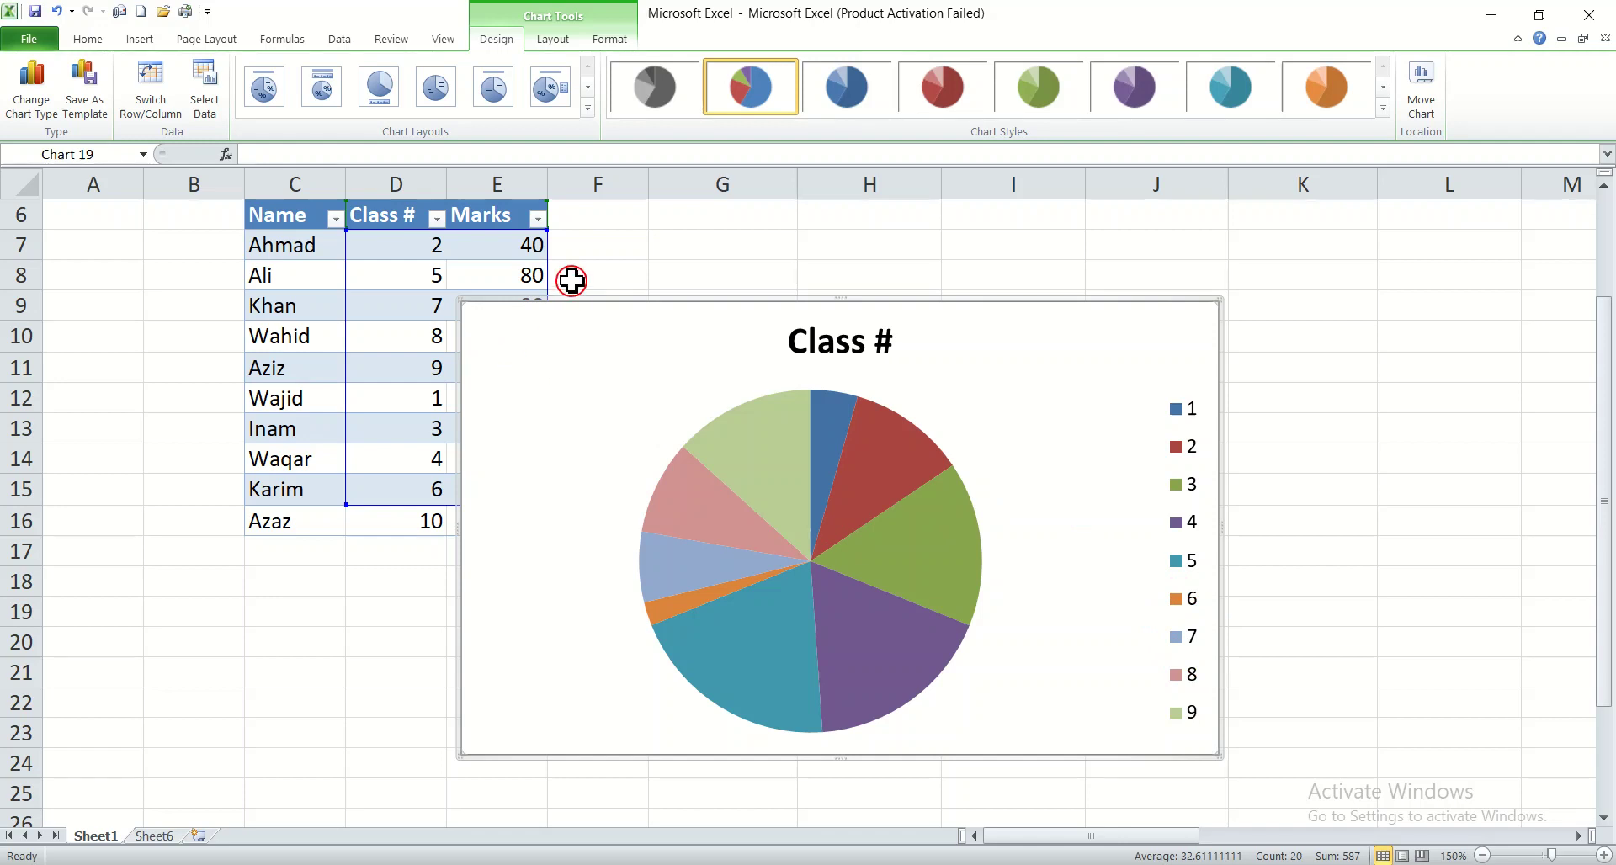
pyautogui.moveTo(572, 305); pyautogui.dragTo(689, 285)
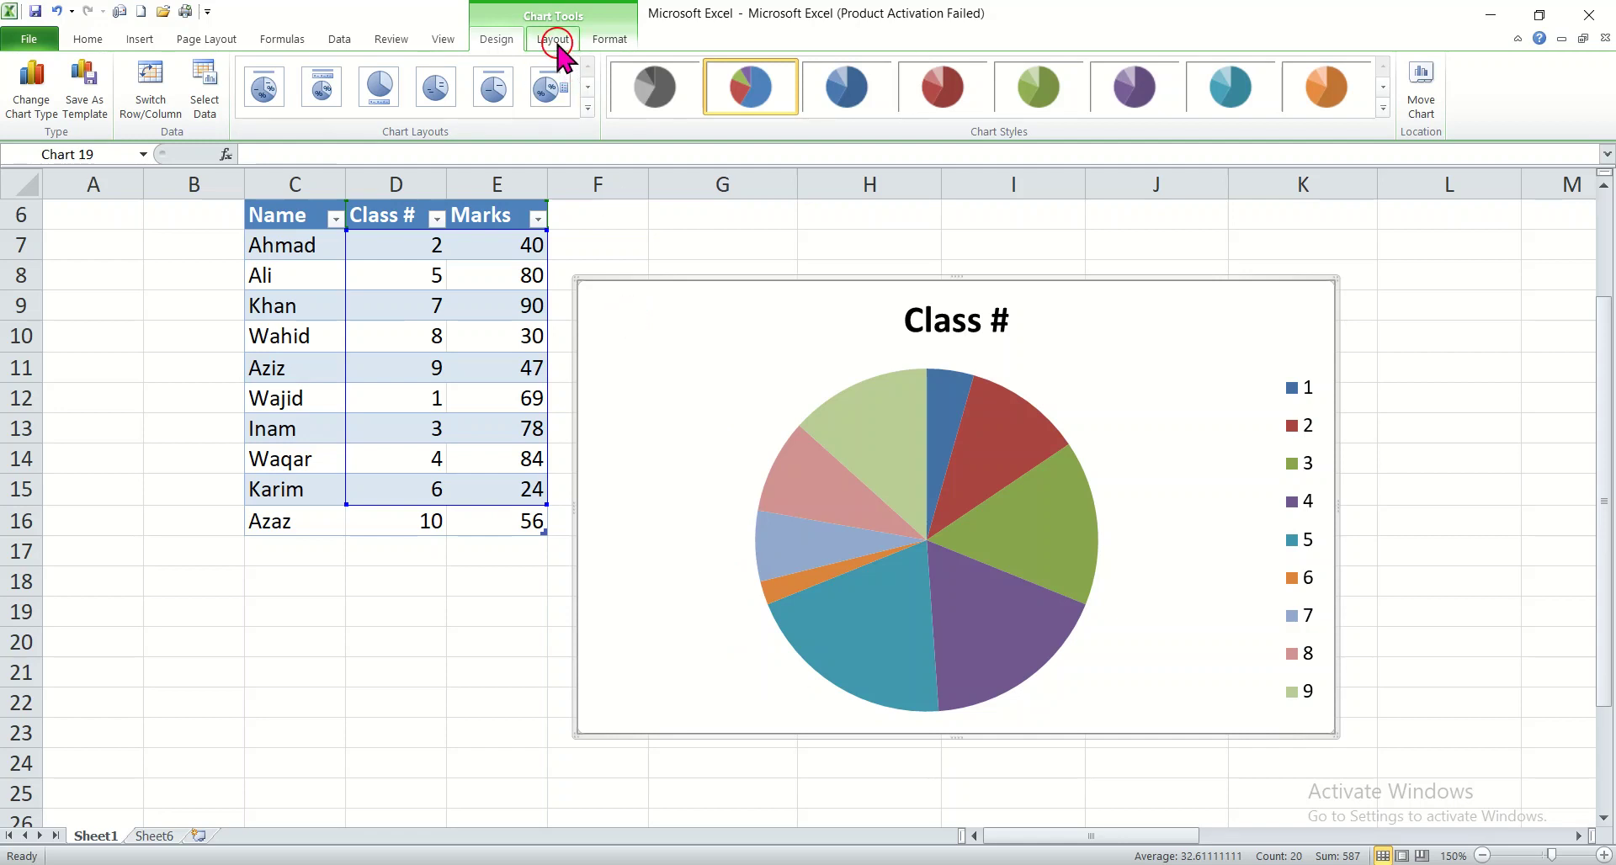
# Step: Restyle the pie chart with the teal style, and replace it with the green style on black
pyautogui.click(1323, 95)
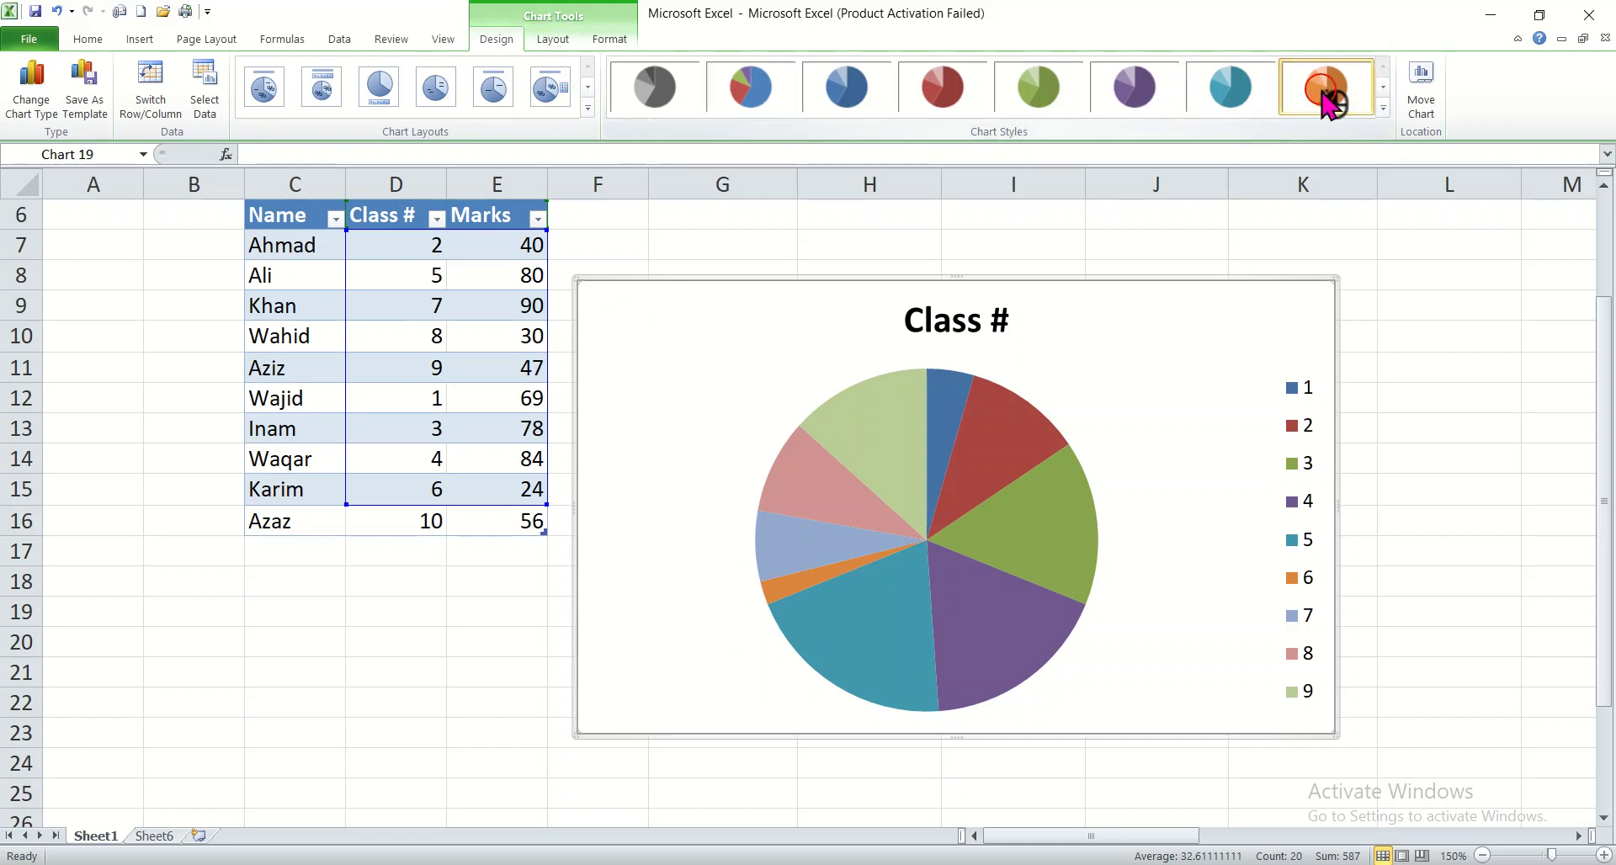
pyautogui.click(1227, 88)
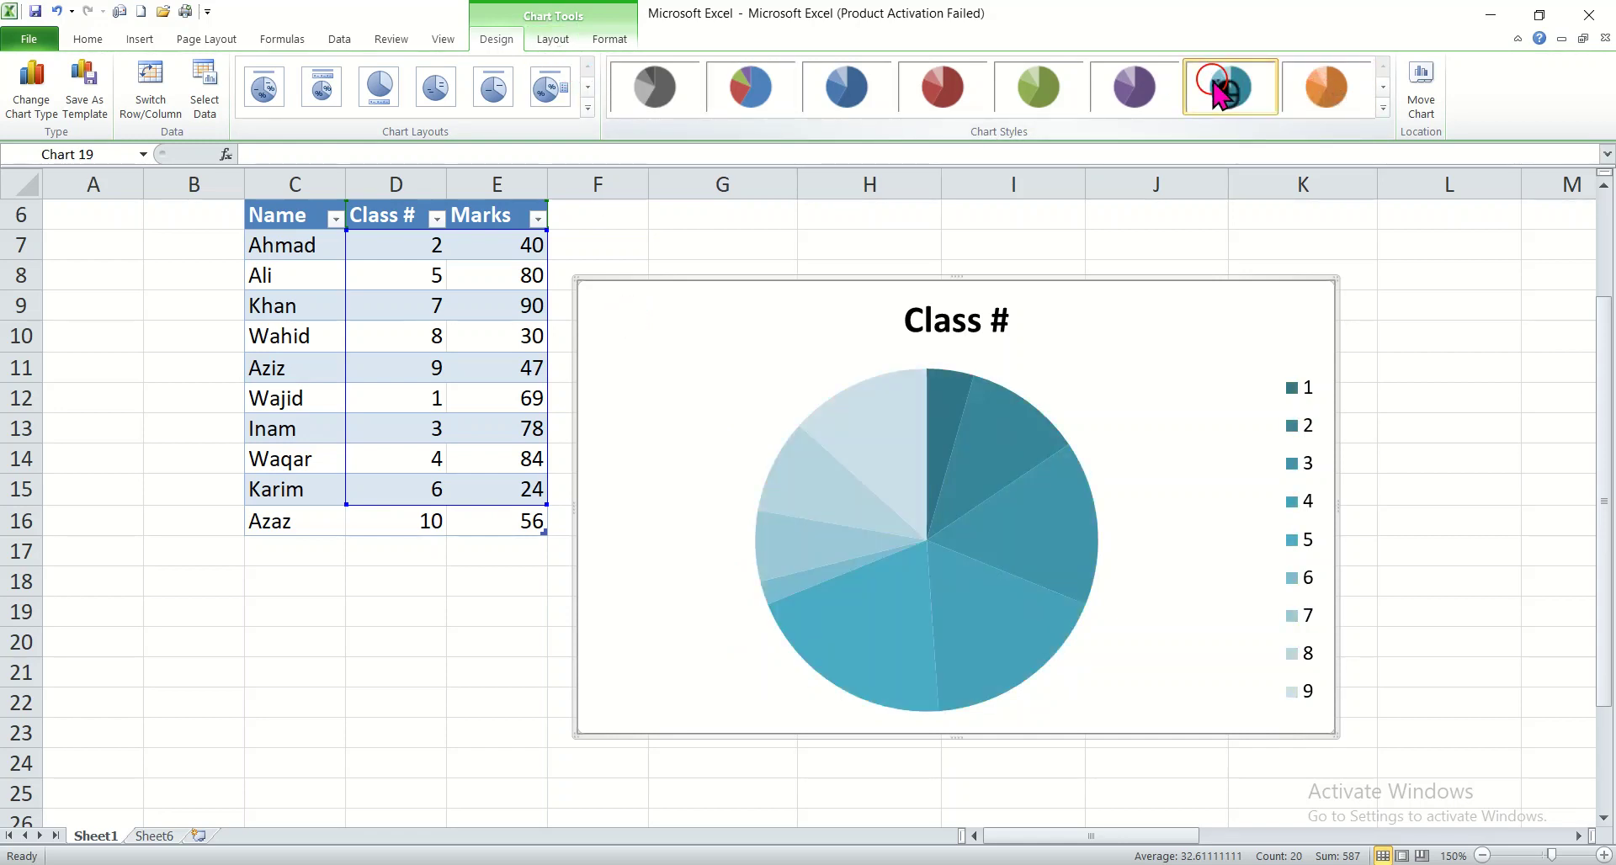
pyautogui.click(1382, 109)
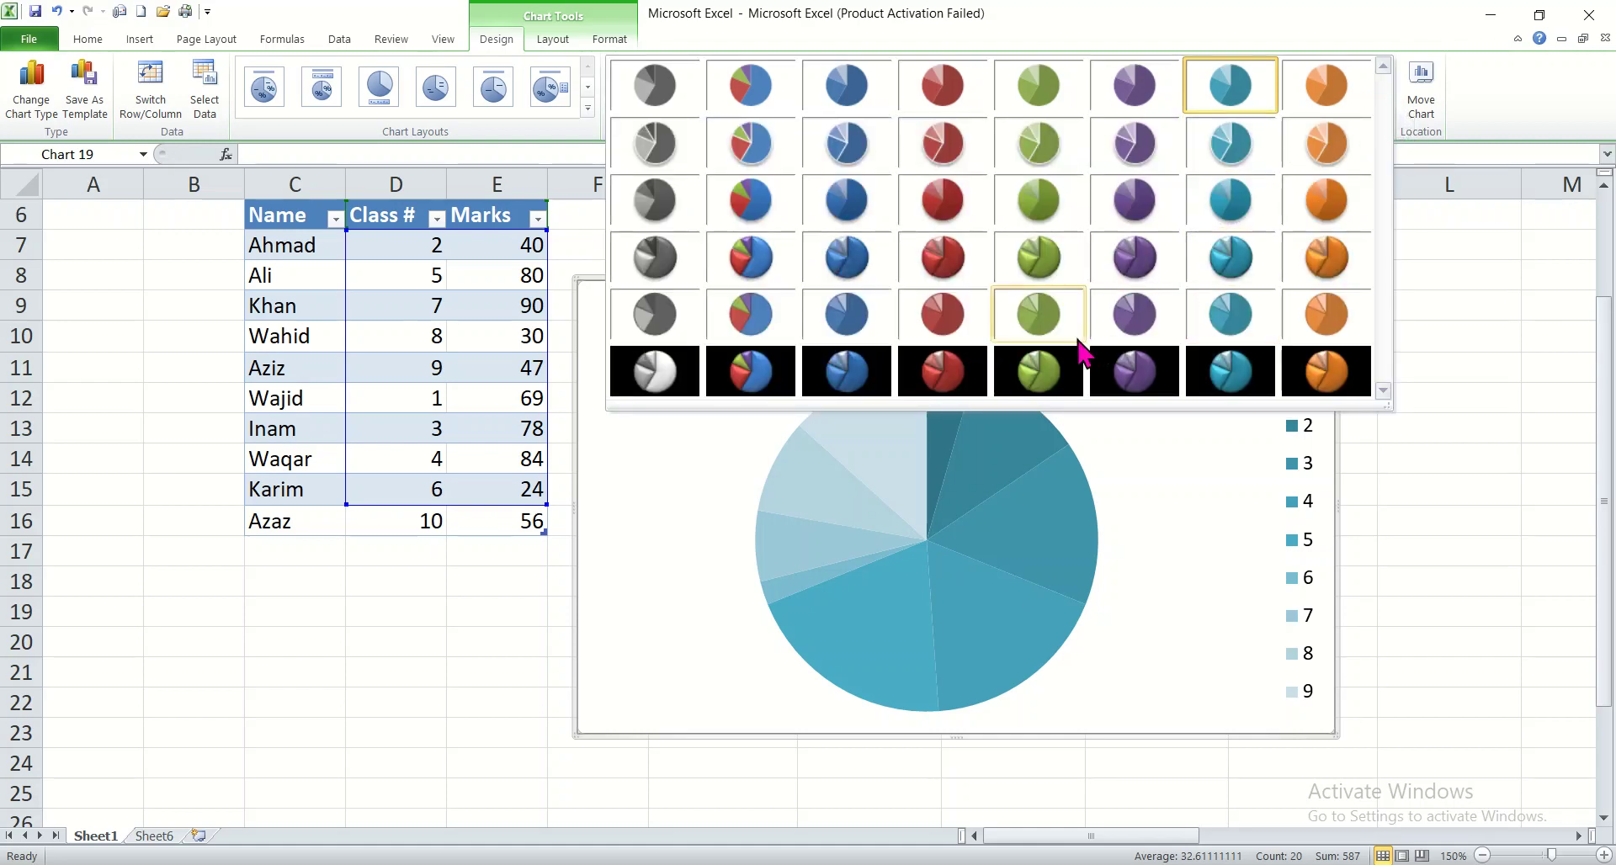
pyautogui.click(1043, 383)
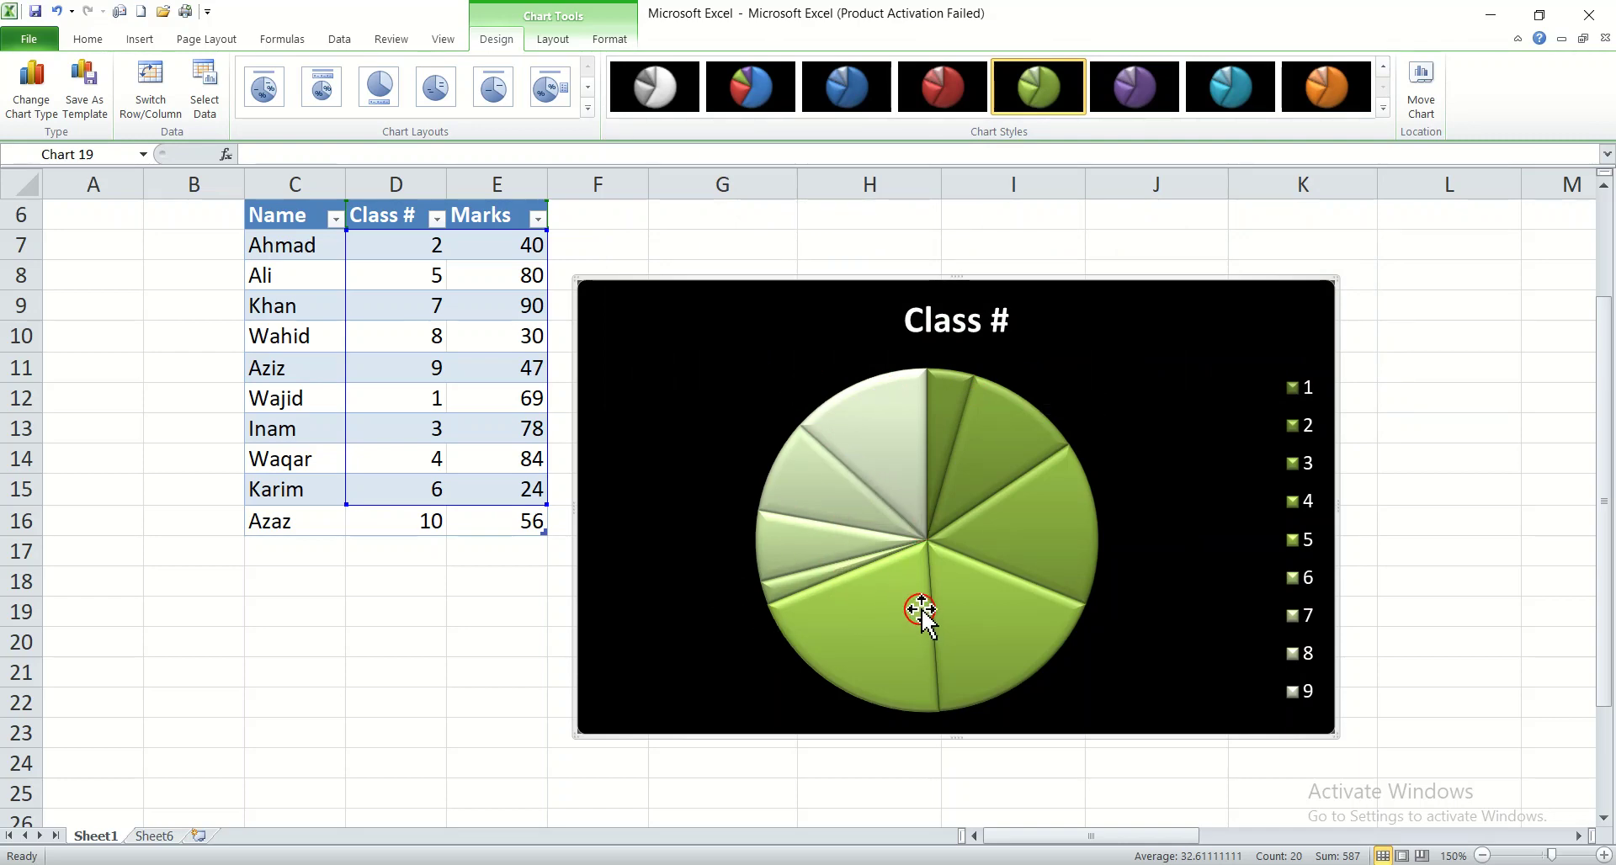
# Step: Switch the pie chart to the layout with no title and the legend below the pie
pyautogui.moveTo(921, 609)
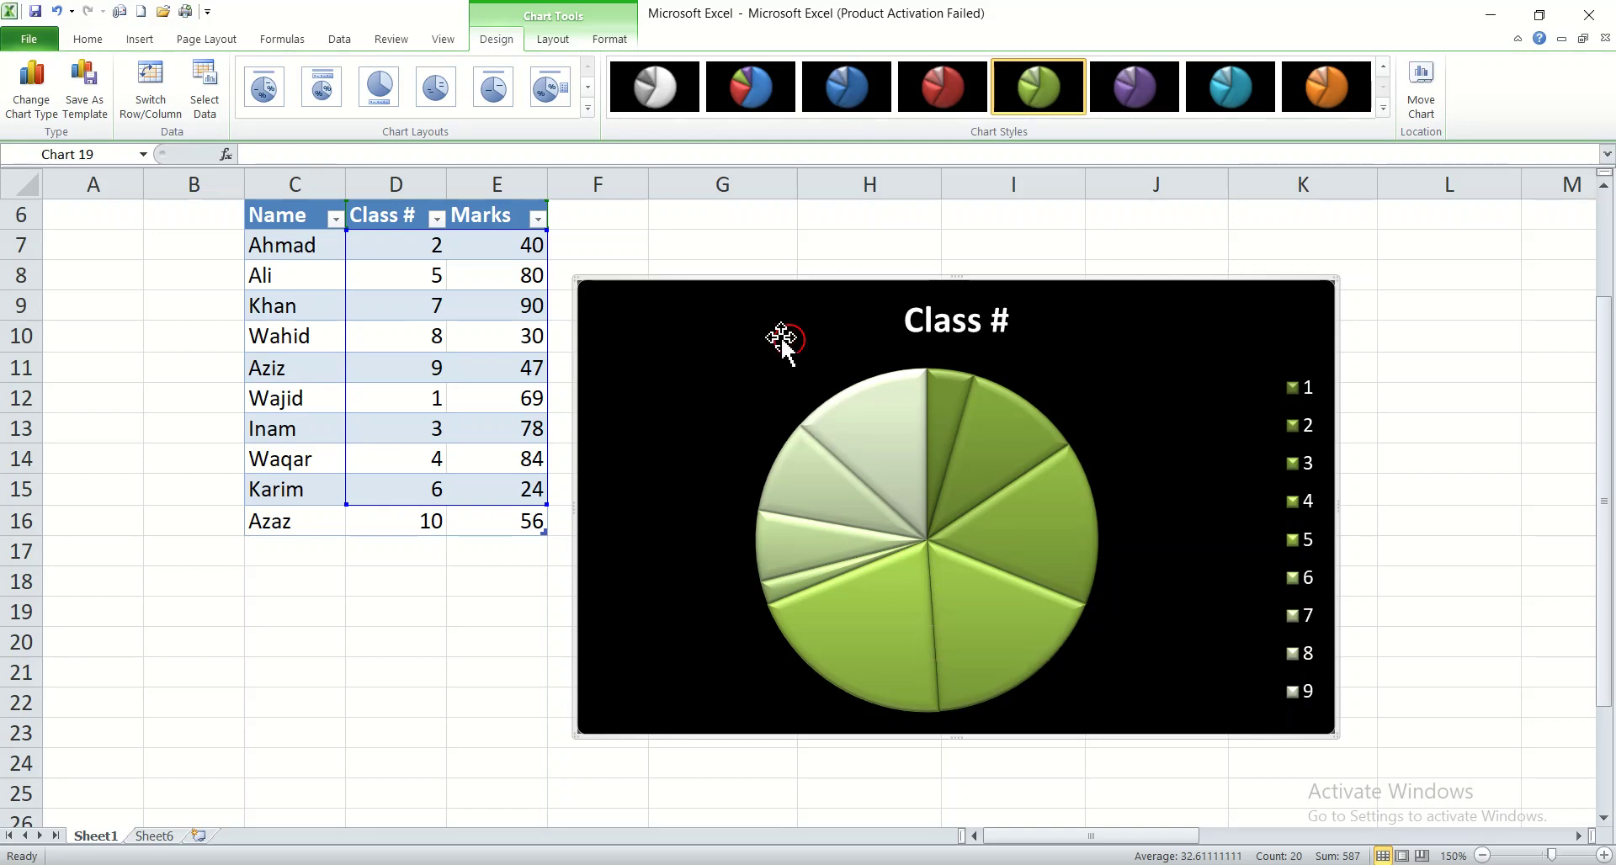
pyautogui.click(321, 84)
pyautogui.click(379, 86)
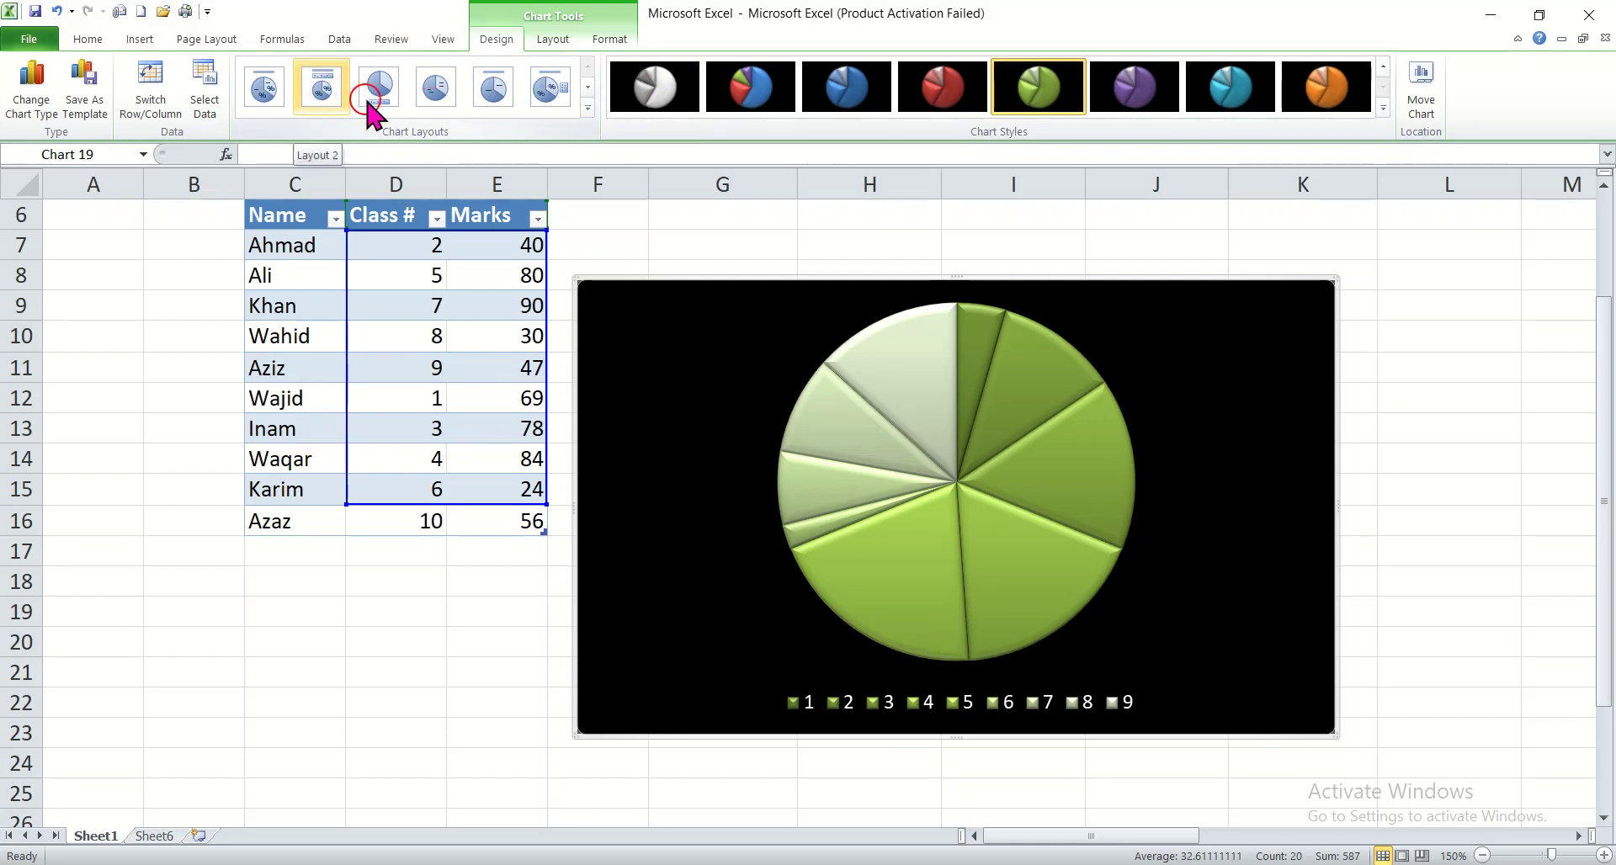
# Step: Cut the green pie chart from the sheet
pyautogui.click(137, 40)
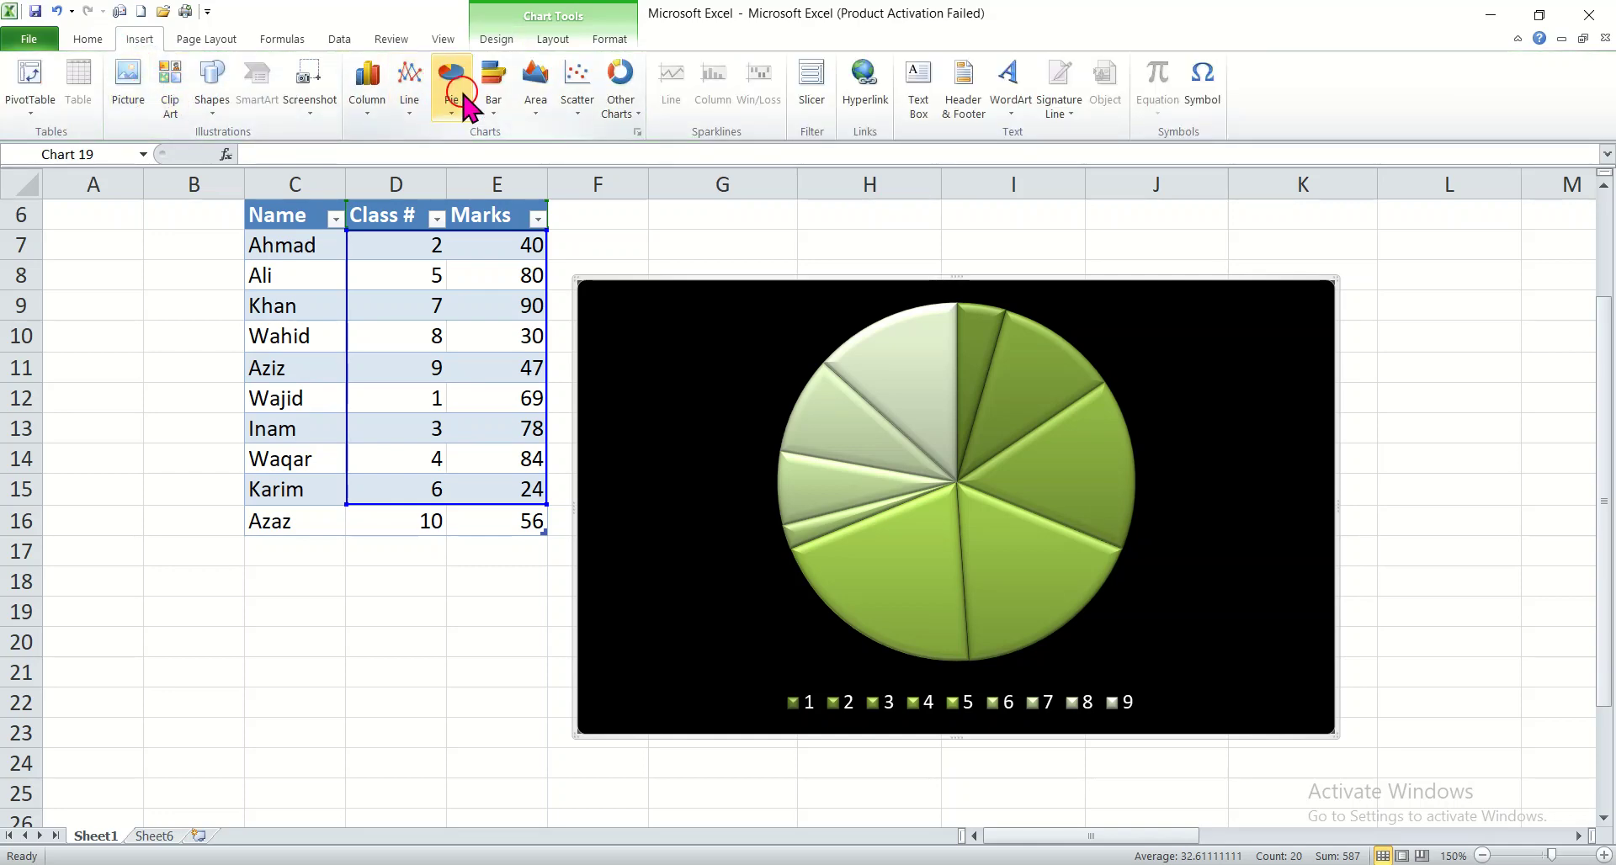
pyautogui.rightClick(743, 292)
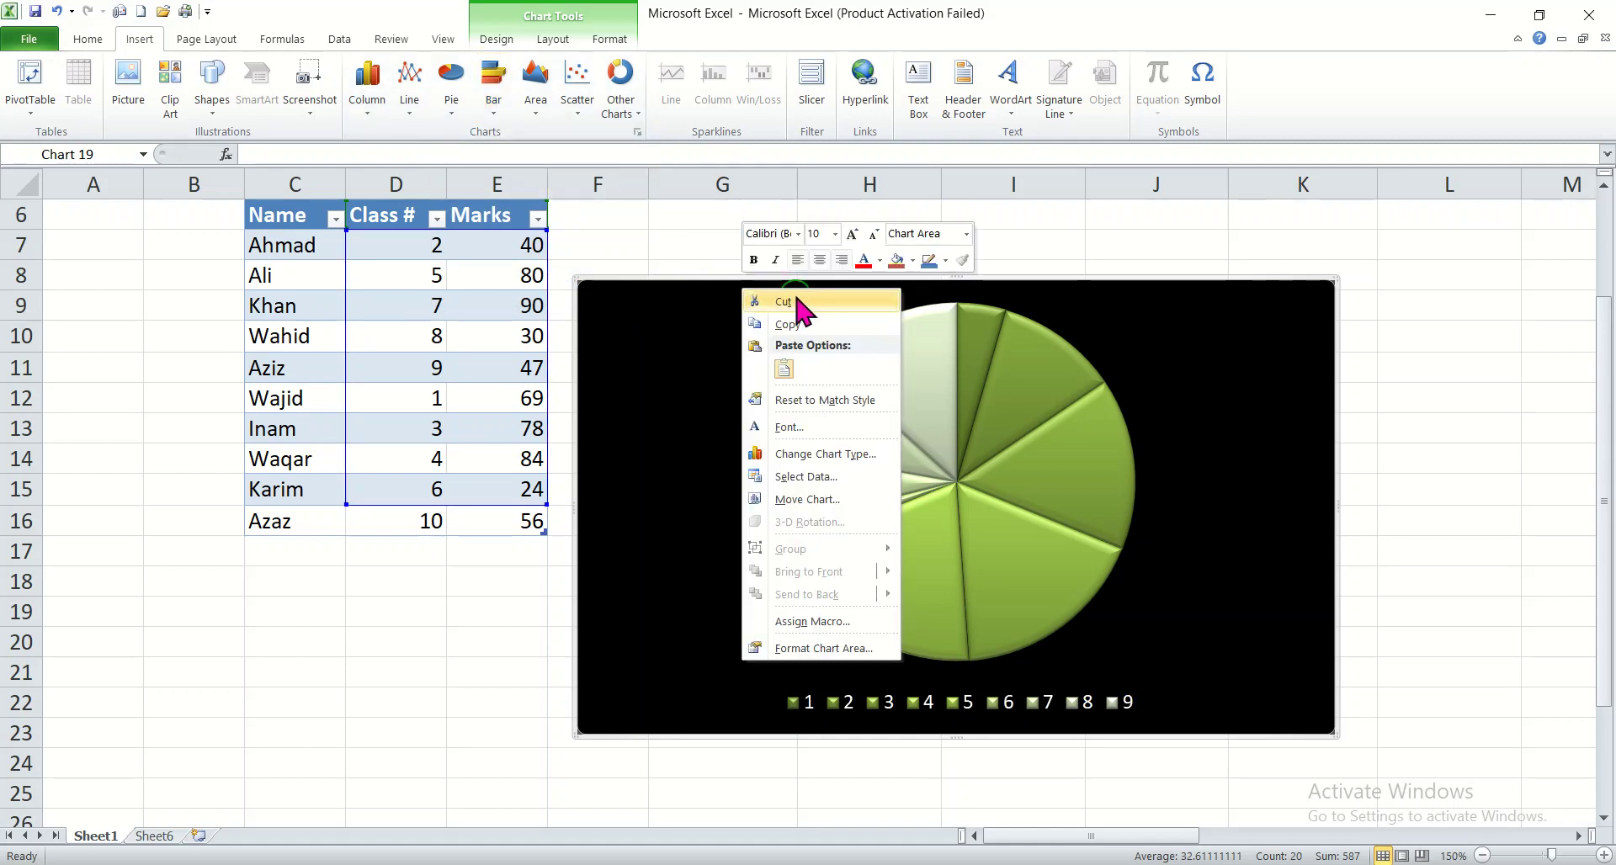
pyautogui.click(784, 303)
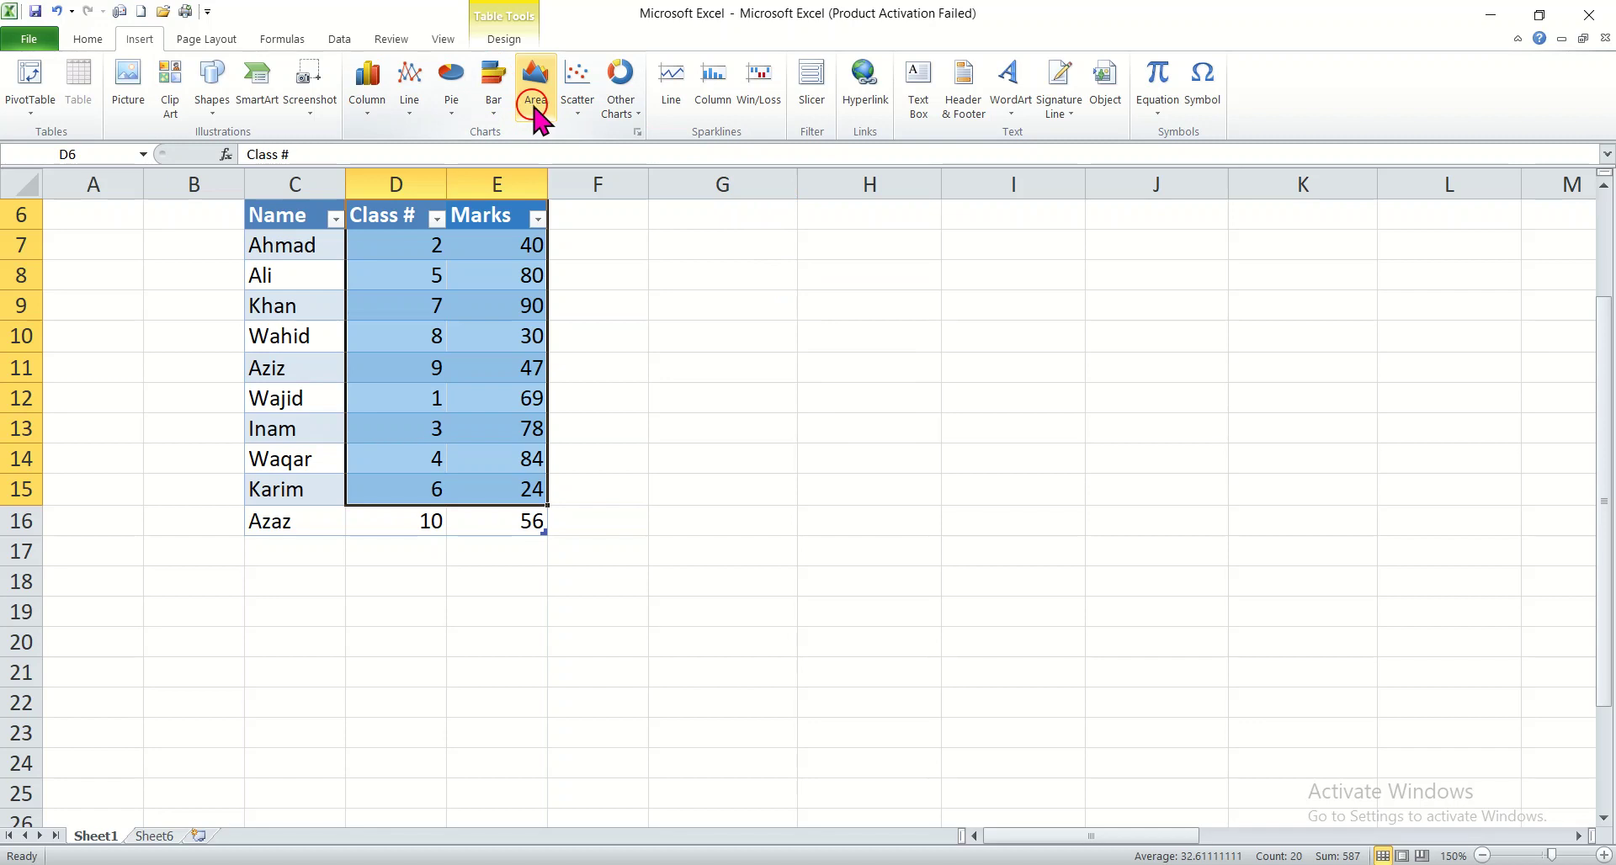
# Step: Insert a 100% Stacked Horizontal Cone bar chart from the selected data, and move it beside the table
pyautogui.click(494, 118)
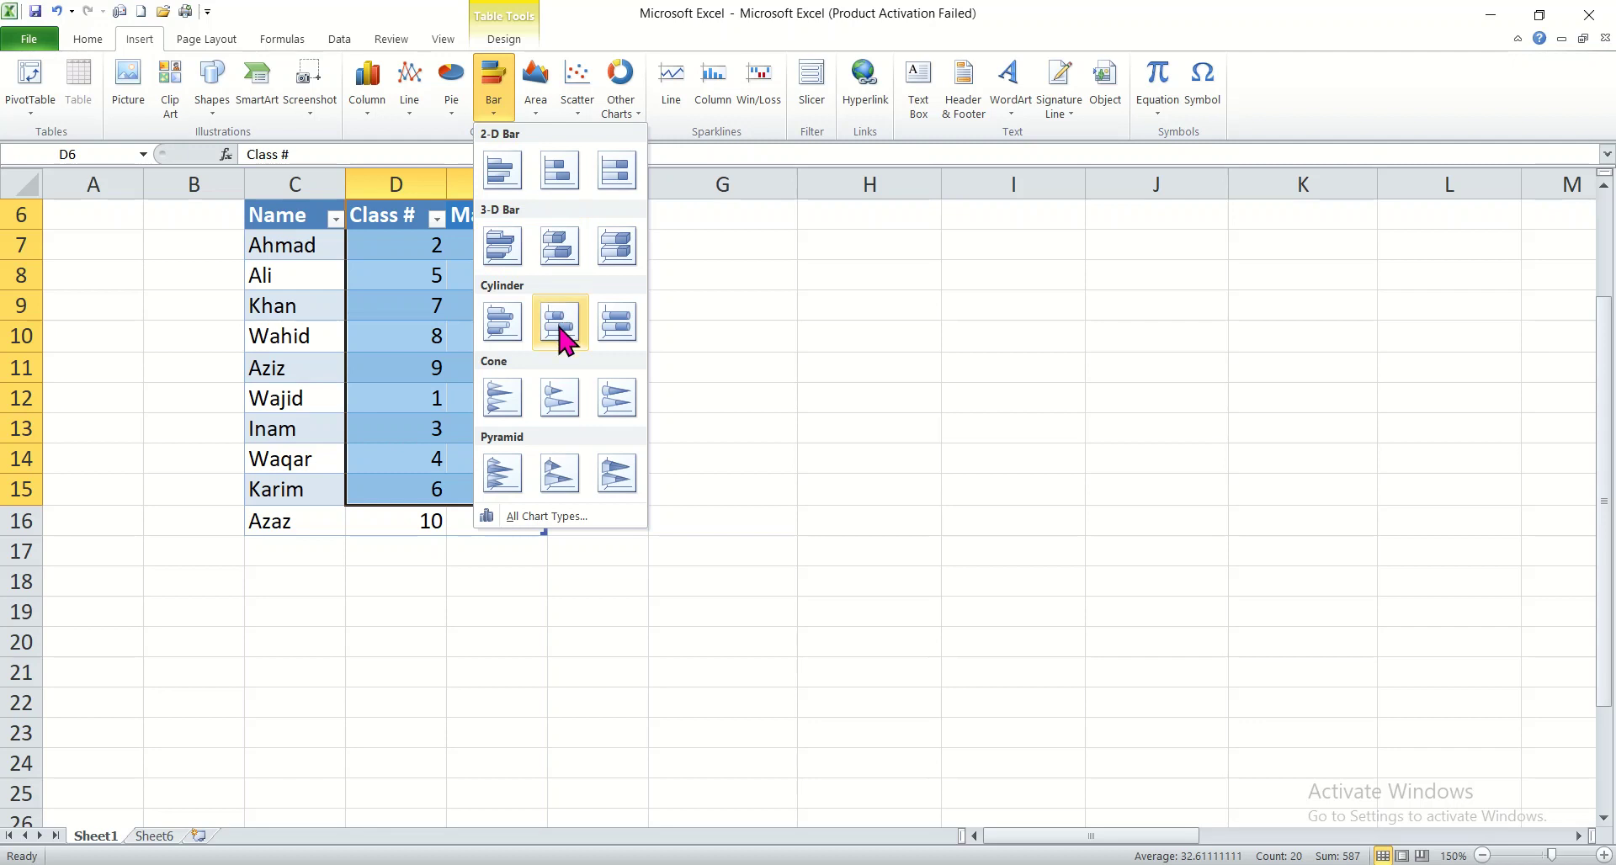
pyautogui.click(617, 402)
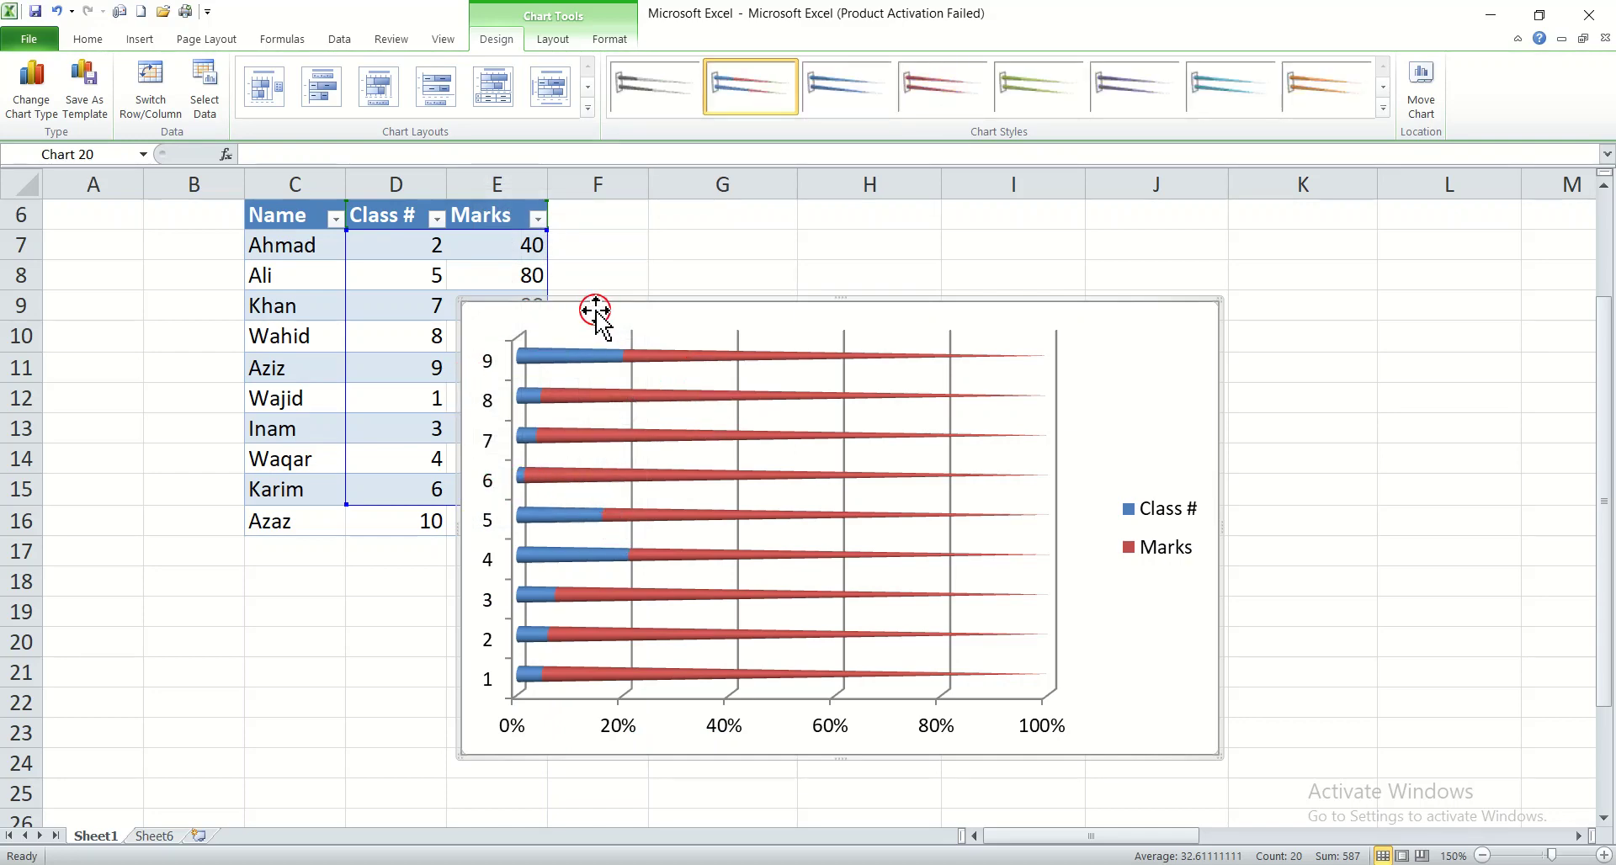
pyautogui.moveTo(596, 311); pyautogui.dragTo(730, 293)
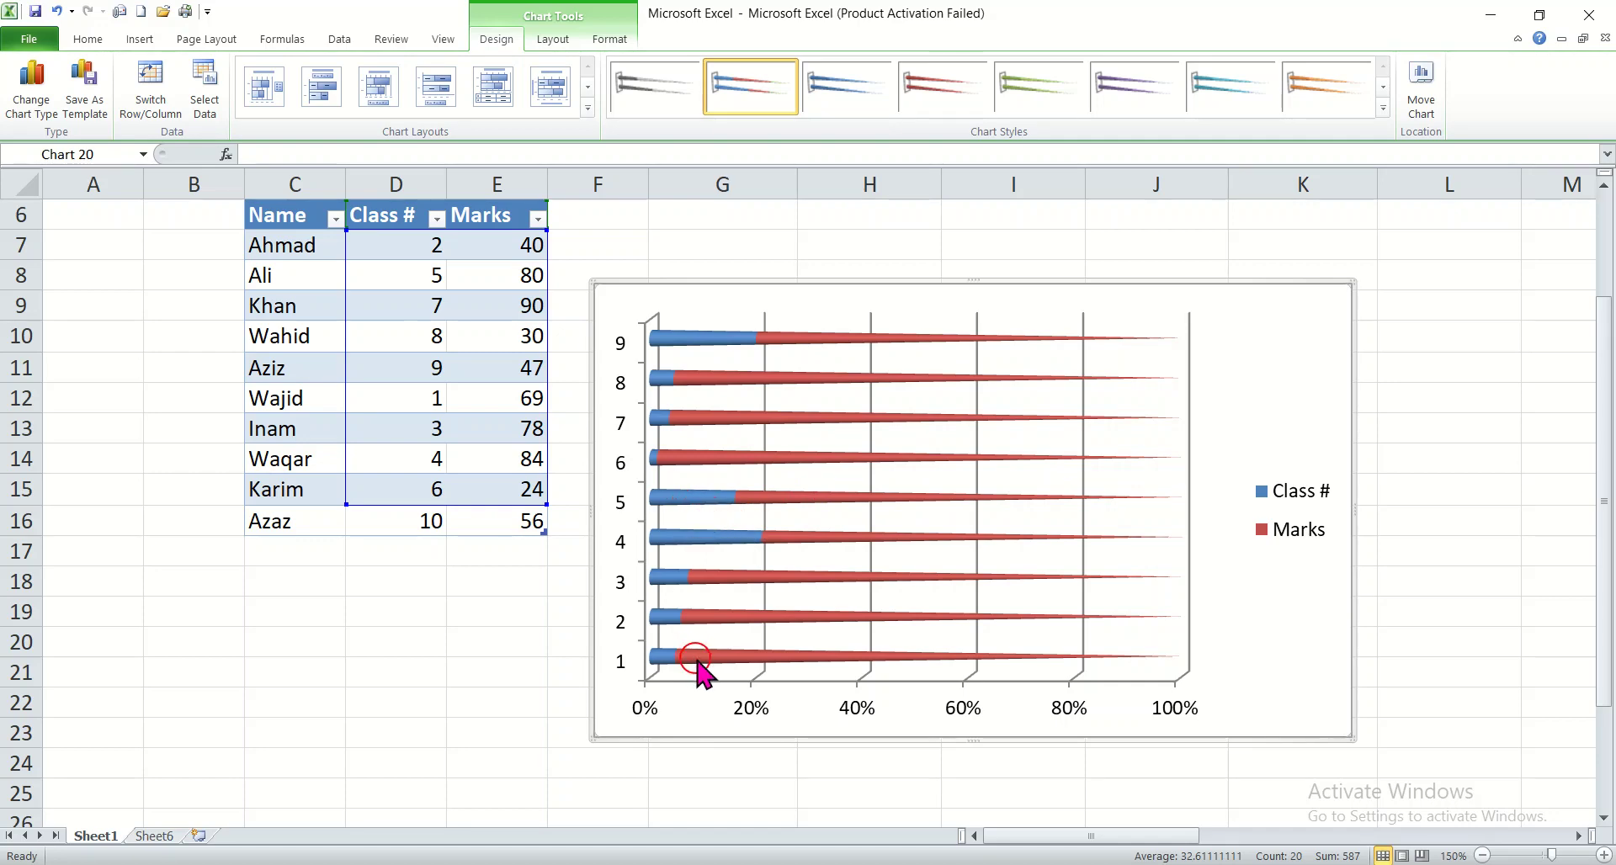
# Step: Try the blue style and the orange style on black for the cone chart, settling on the blue style on black
pyautogui.moveTo(698, 662)
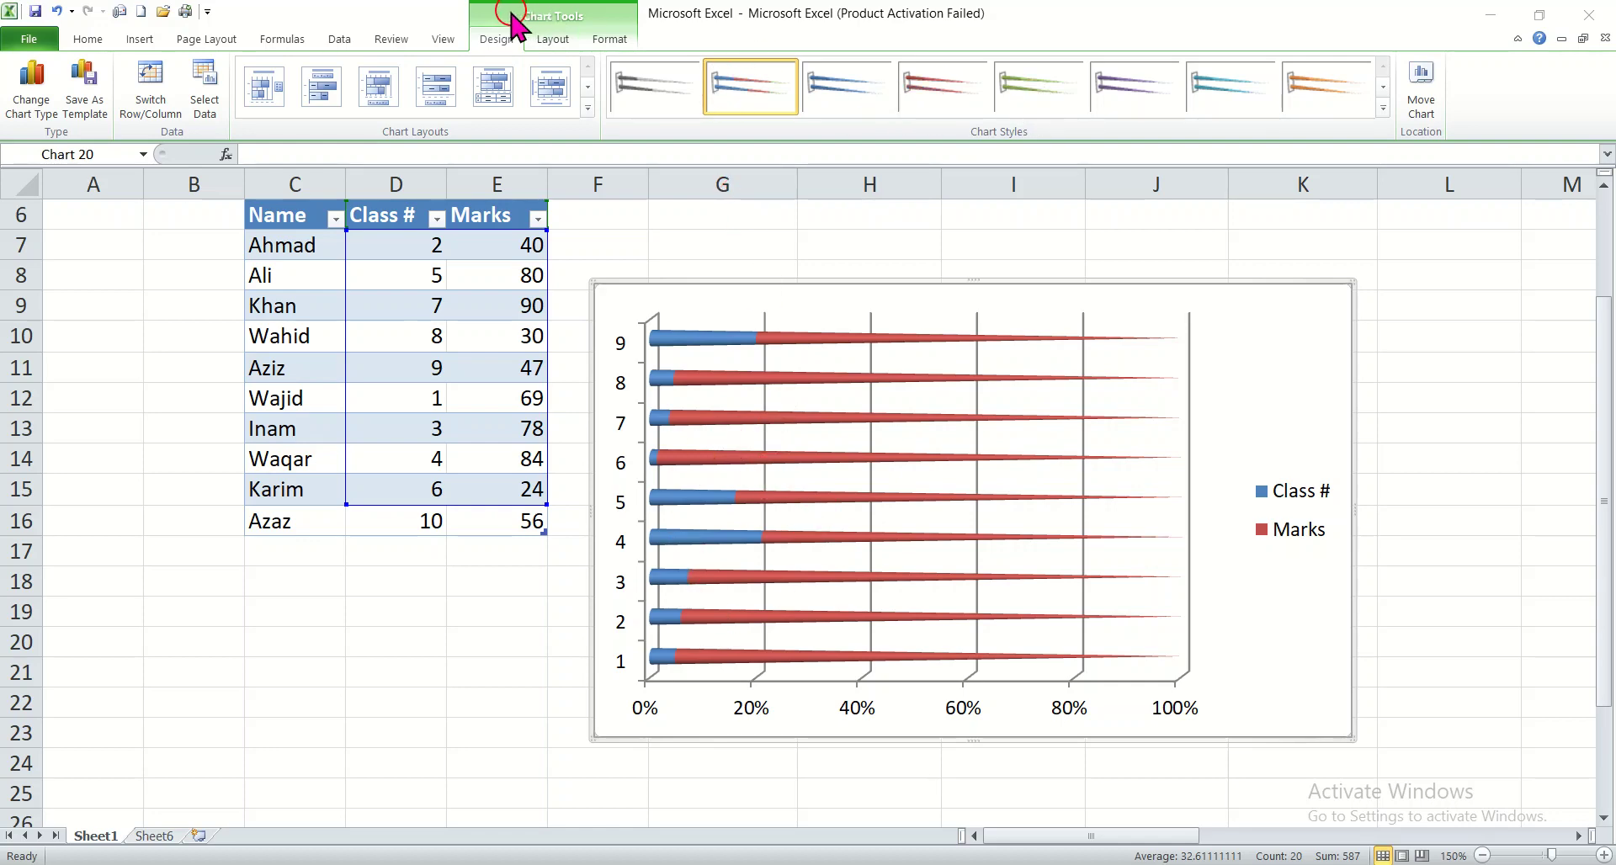
pyautogui.click(1385, 106)
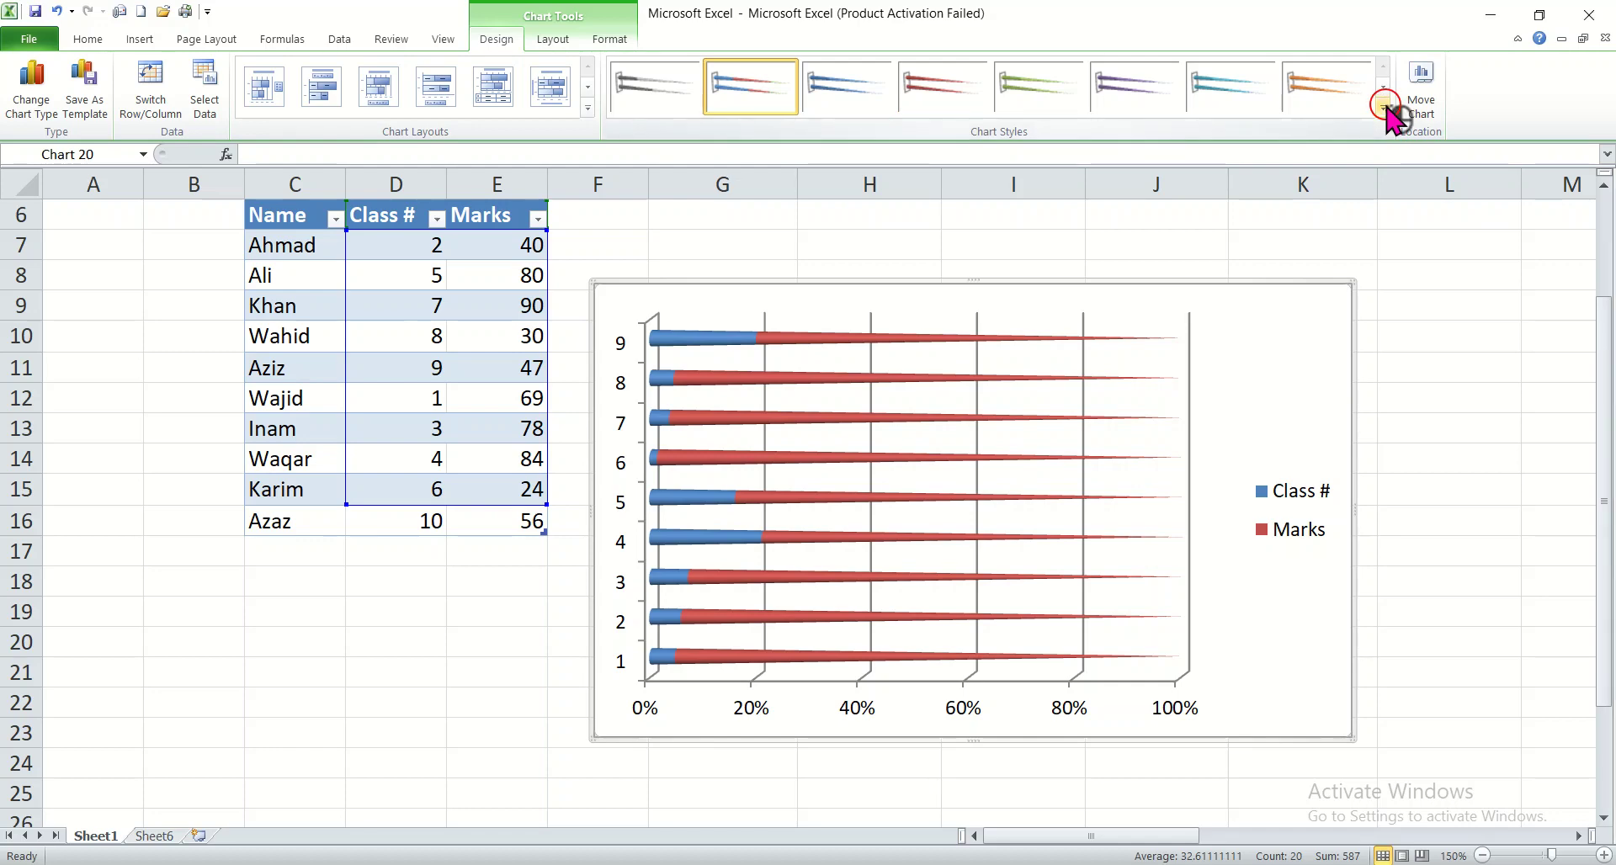
pyautogui.click(1384, 106)
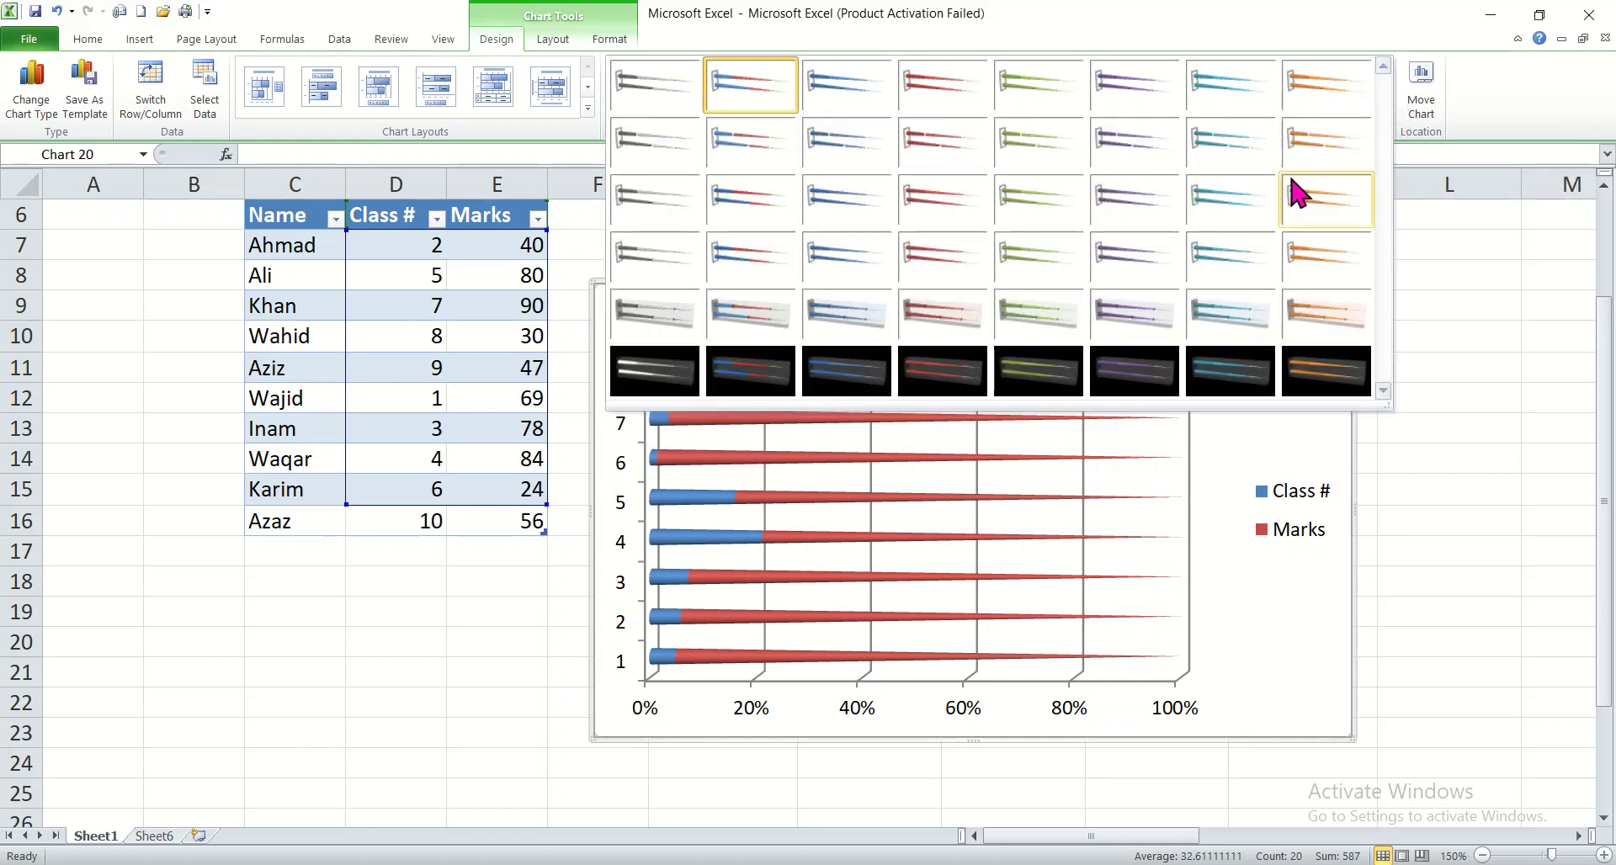
pyautogui.click(818, 249)
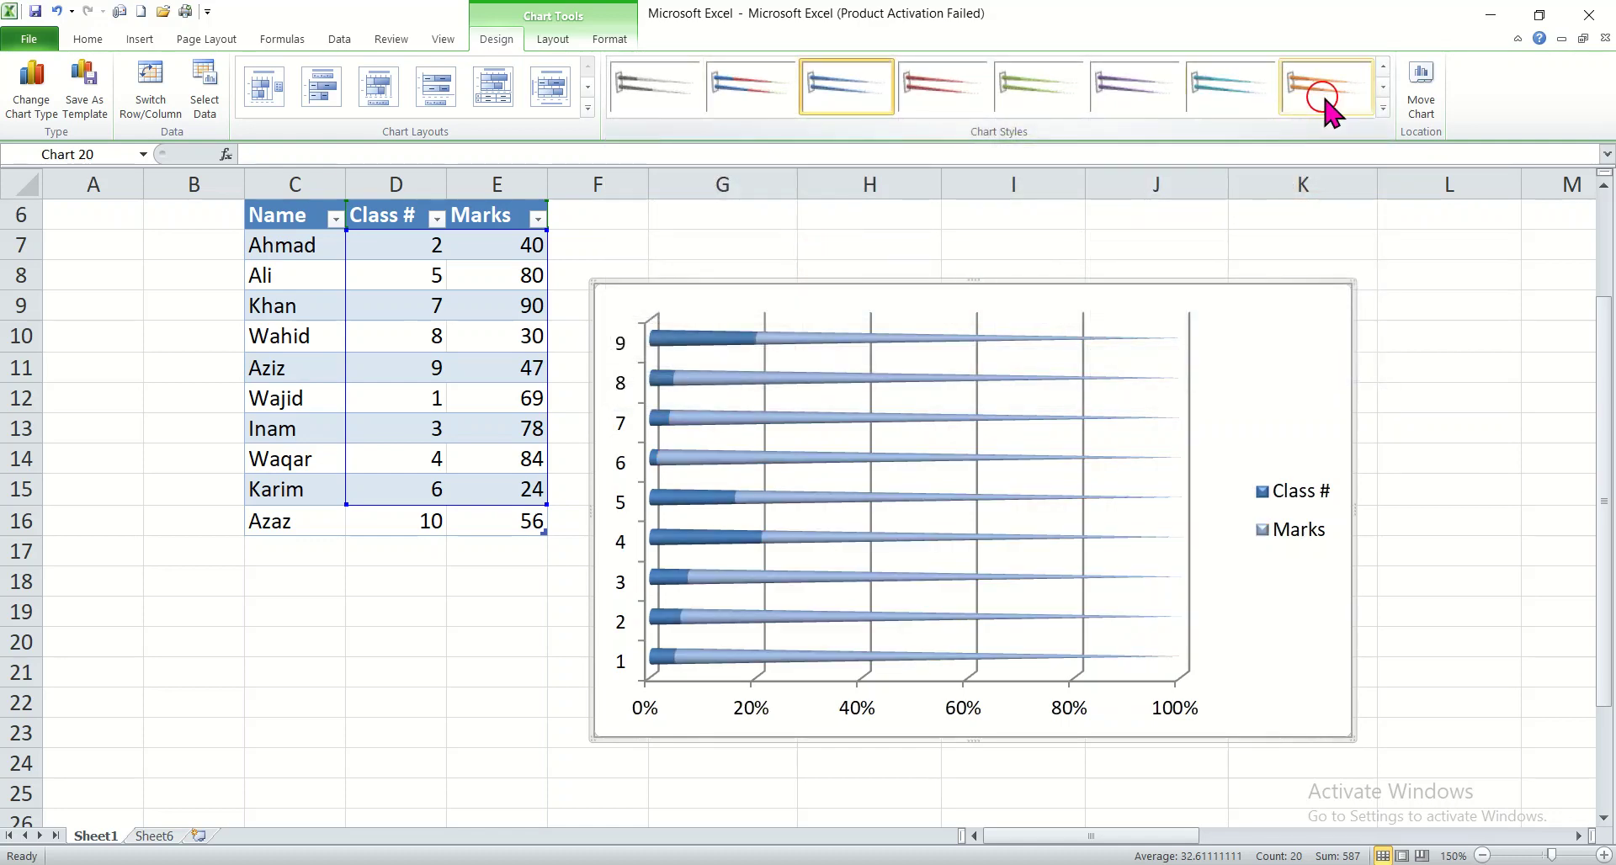
pyautogui.click(1383, 105)
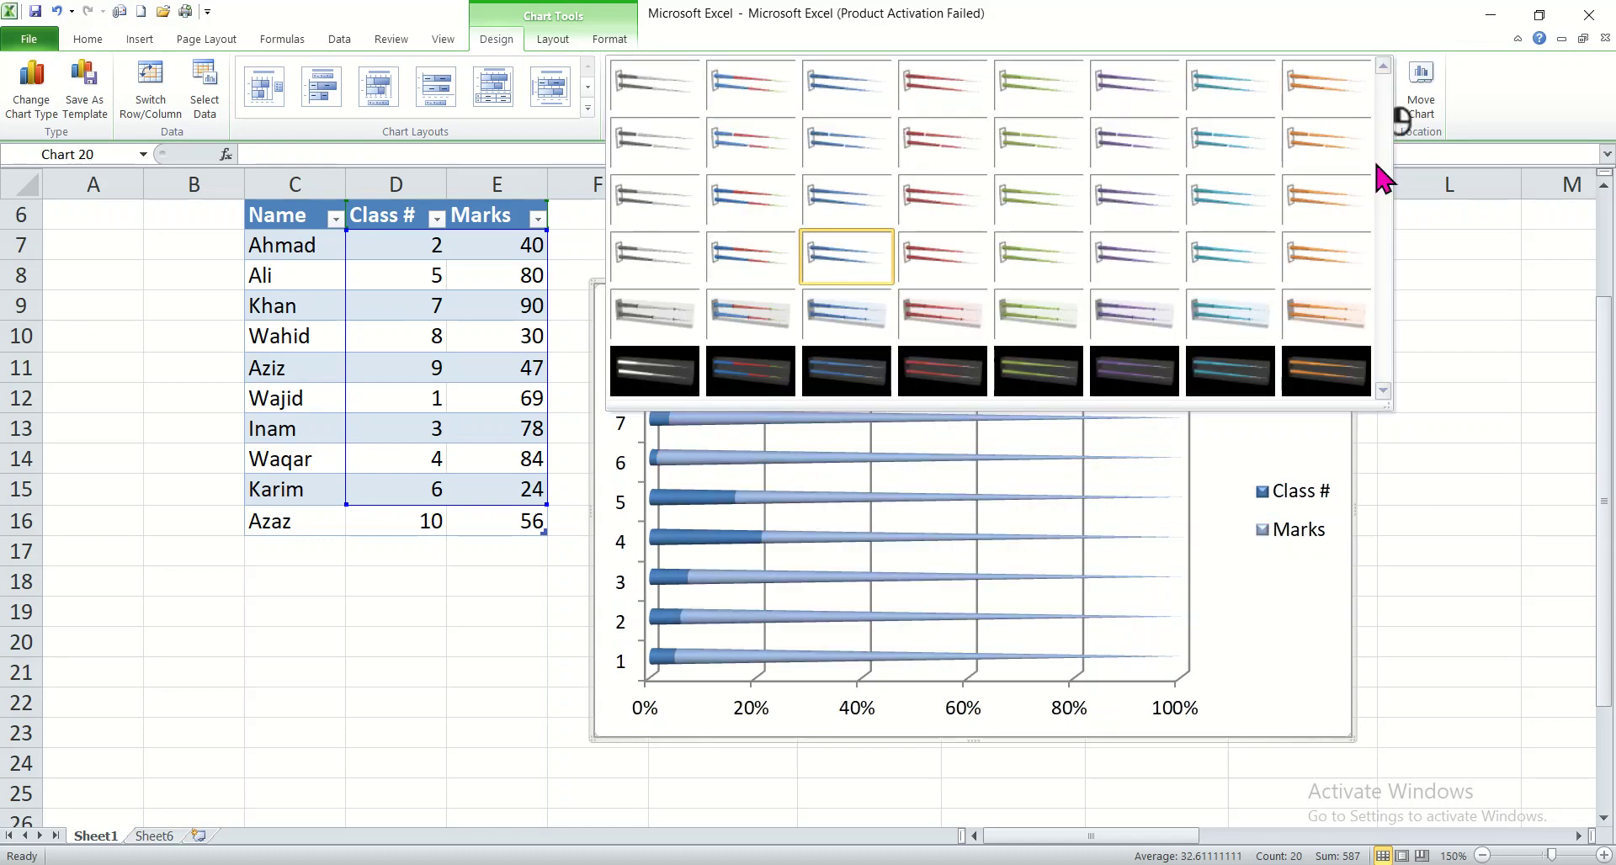
pyautogui.click(1301, 392)
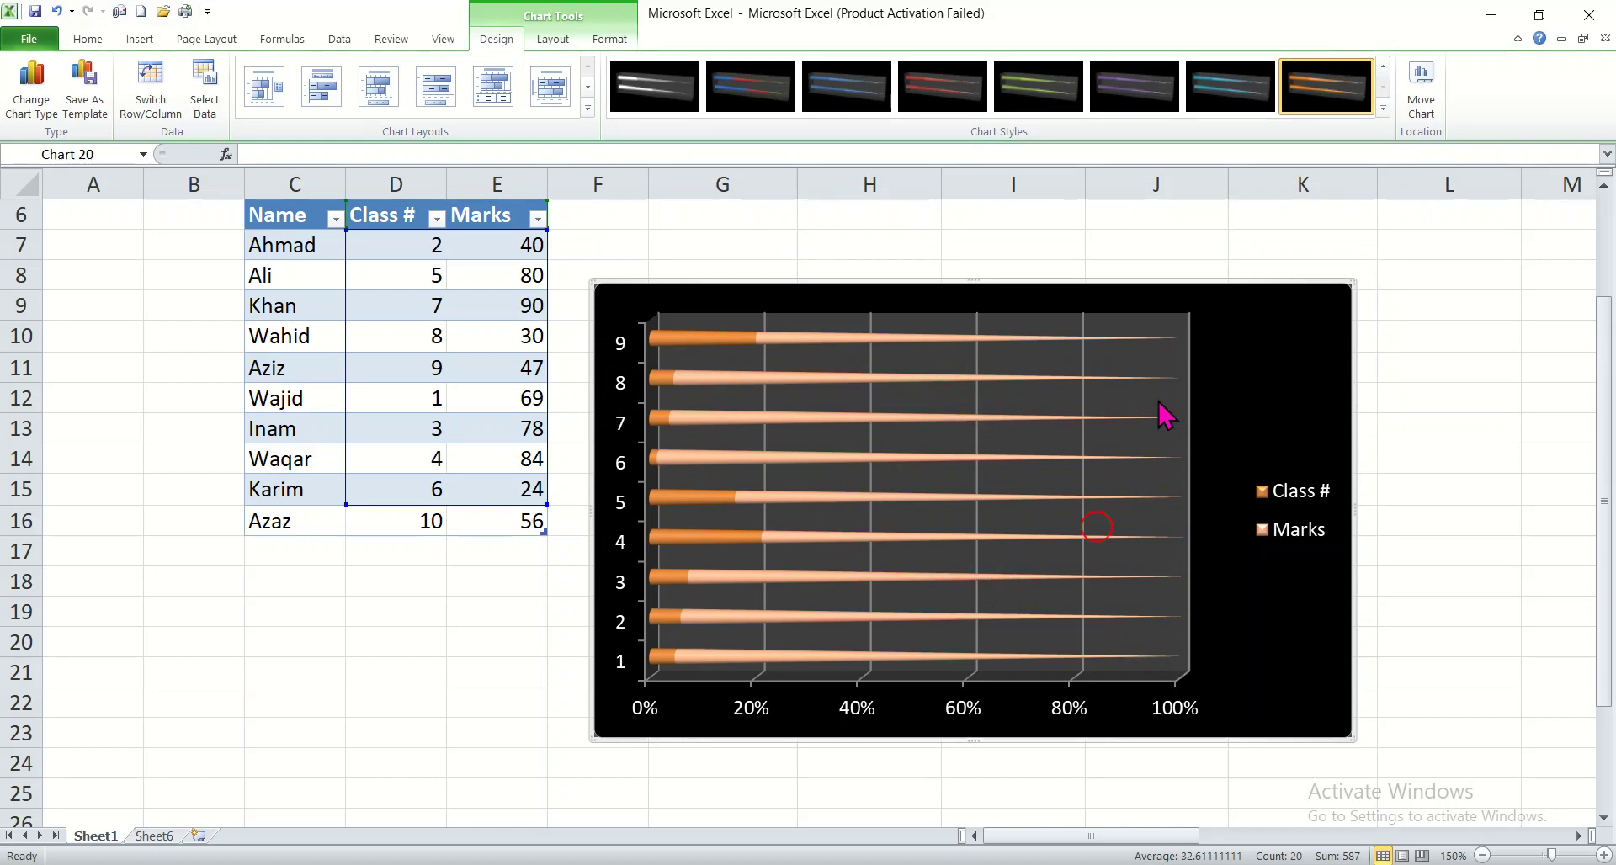
pyautogui.click(1382, 108)
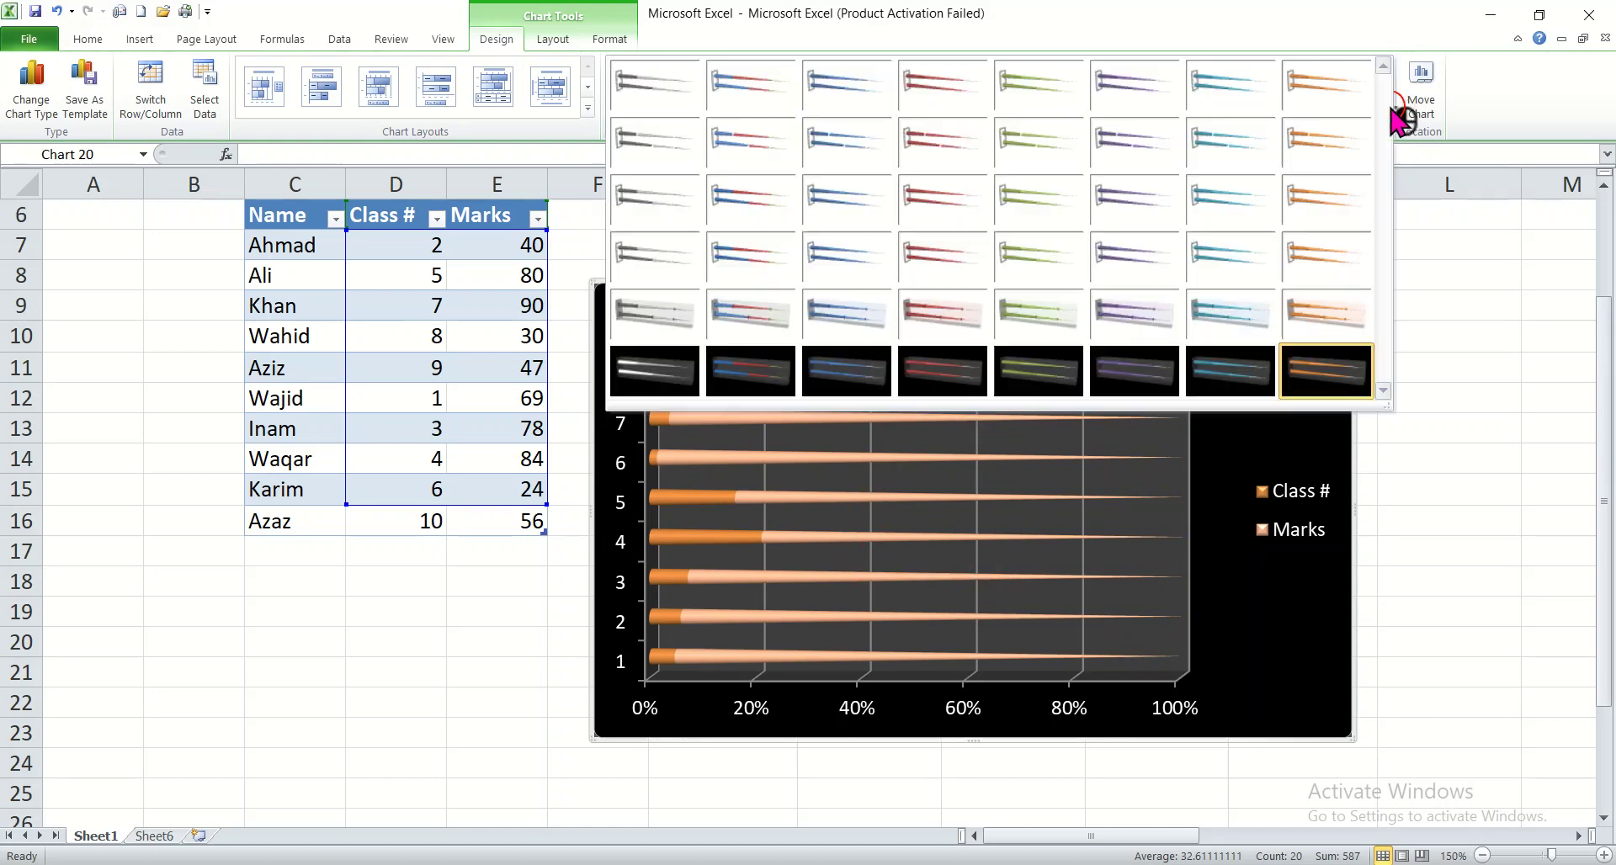
pyautogui.click(872, 389)
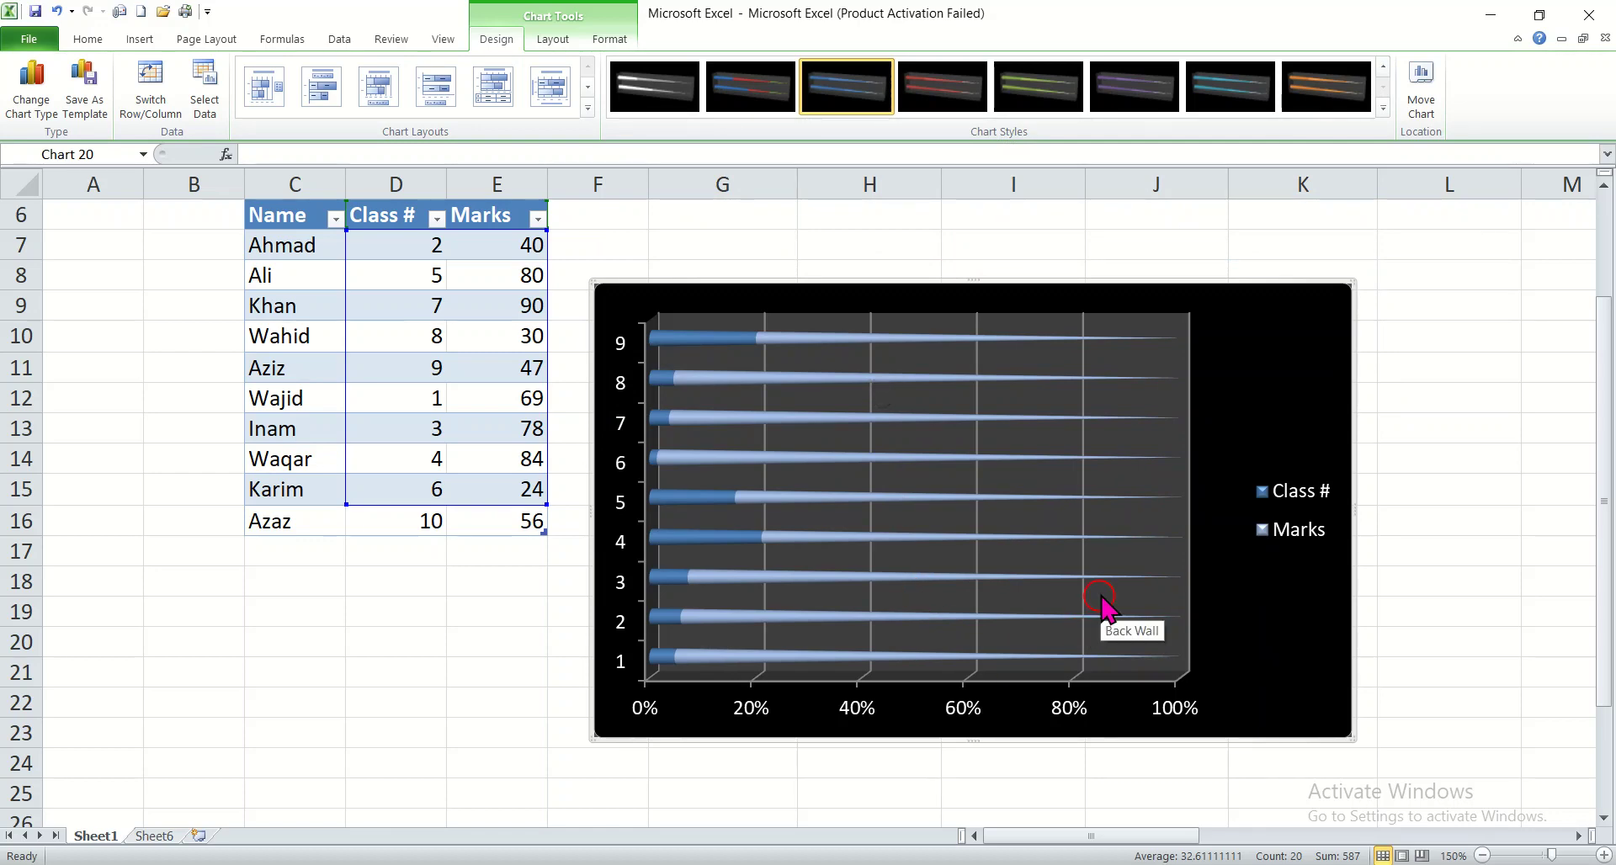
# Step: Cut the blue cone chart from the sheet
pyautogui.rightClick(1232, 291)
pyautogui.click(1284, 313)
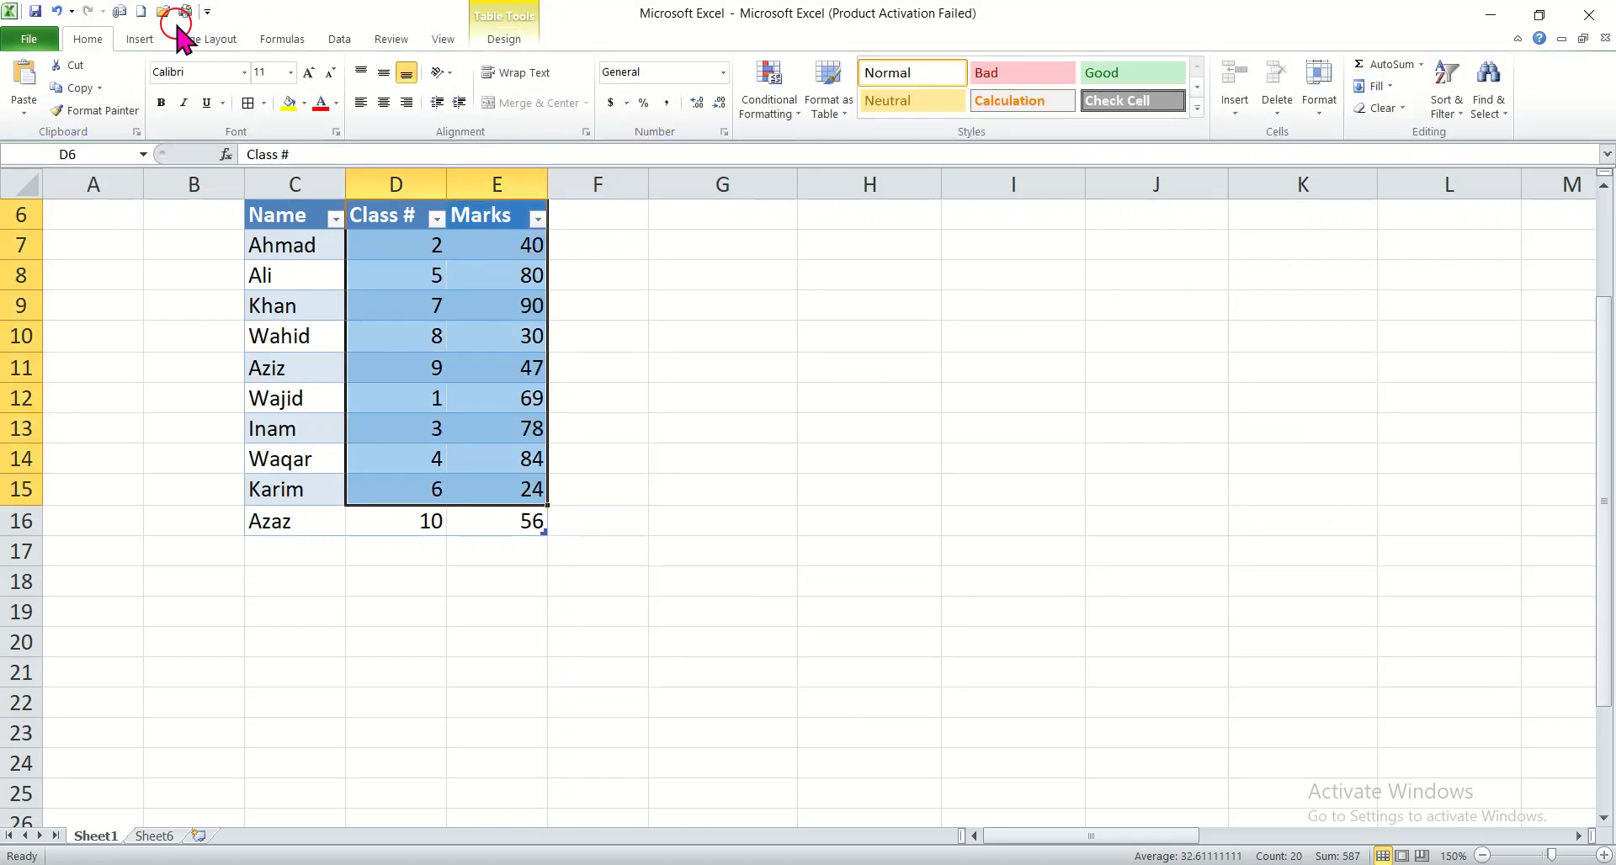
# Step: Insert a 3-D Area chart from the selected Class # and Marks data
pyautogui.click(141, 39)
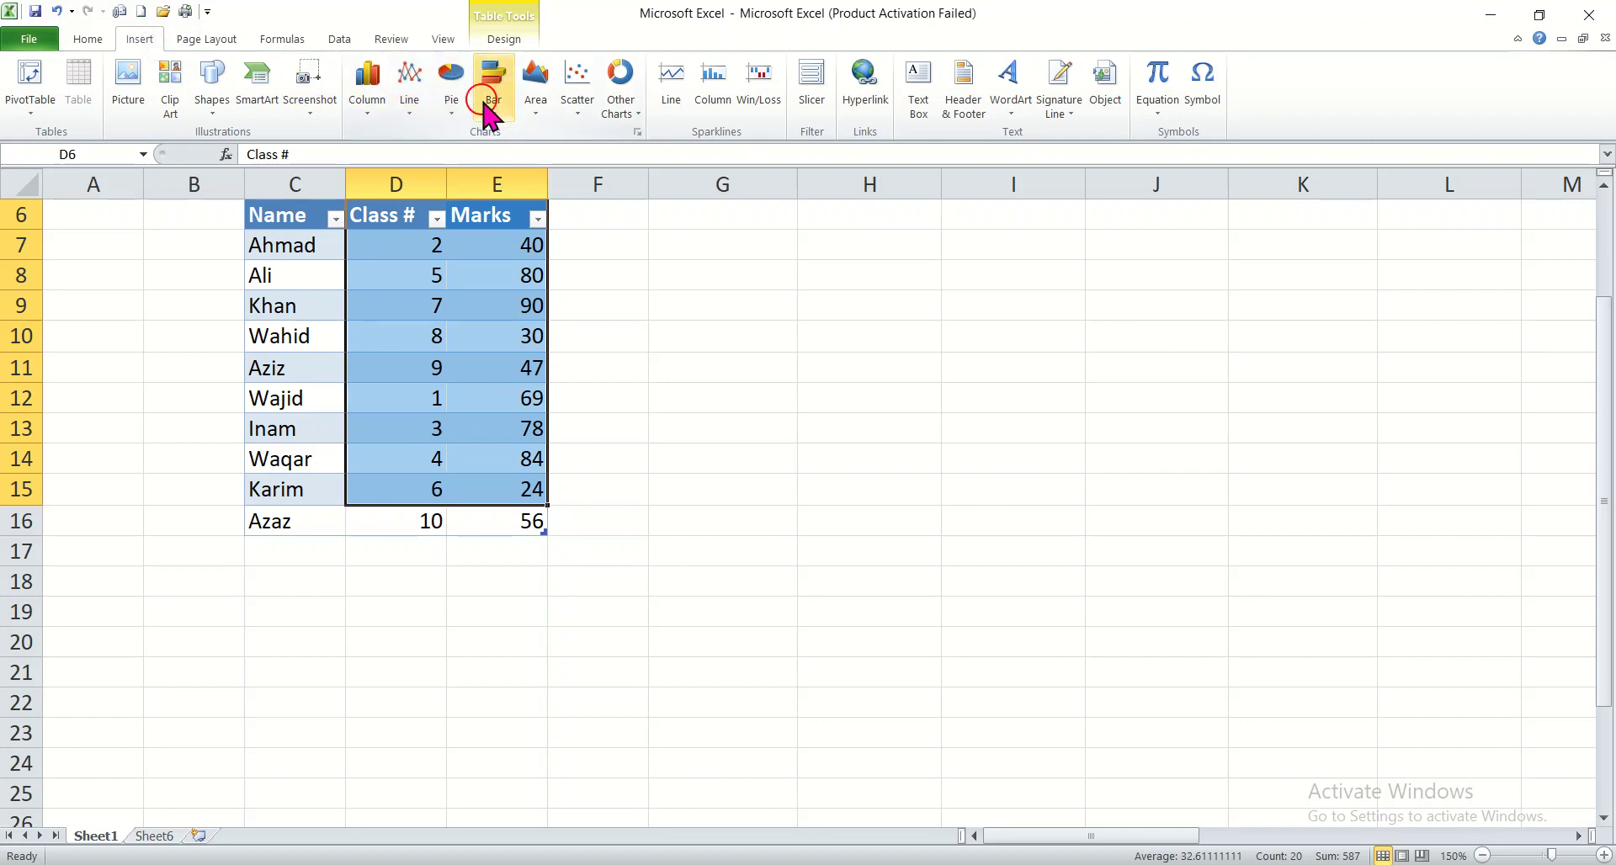
pyautogui.click(536, 110)
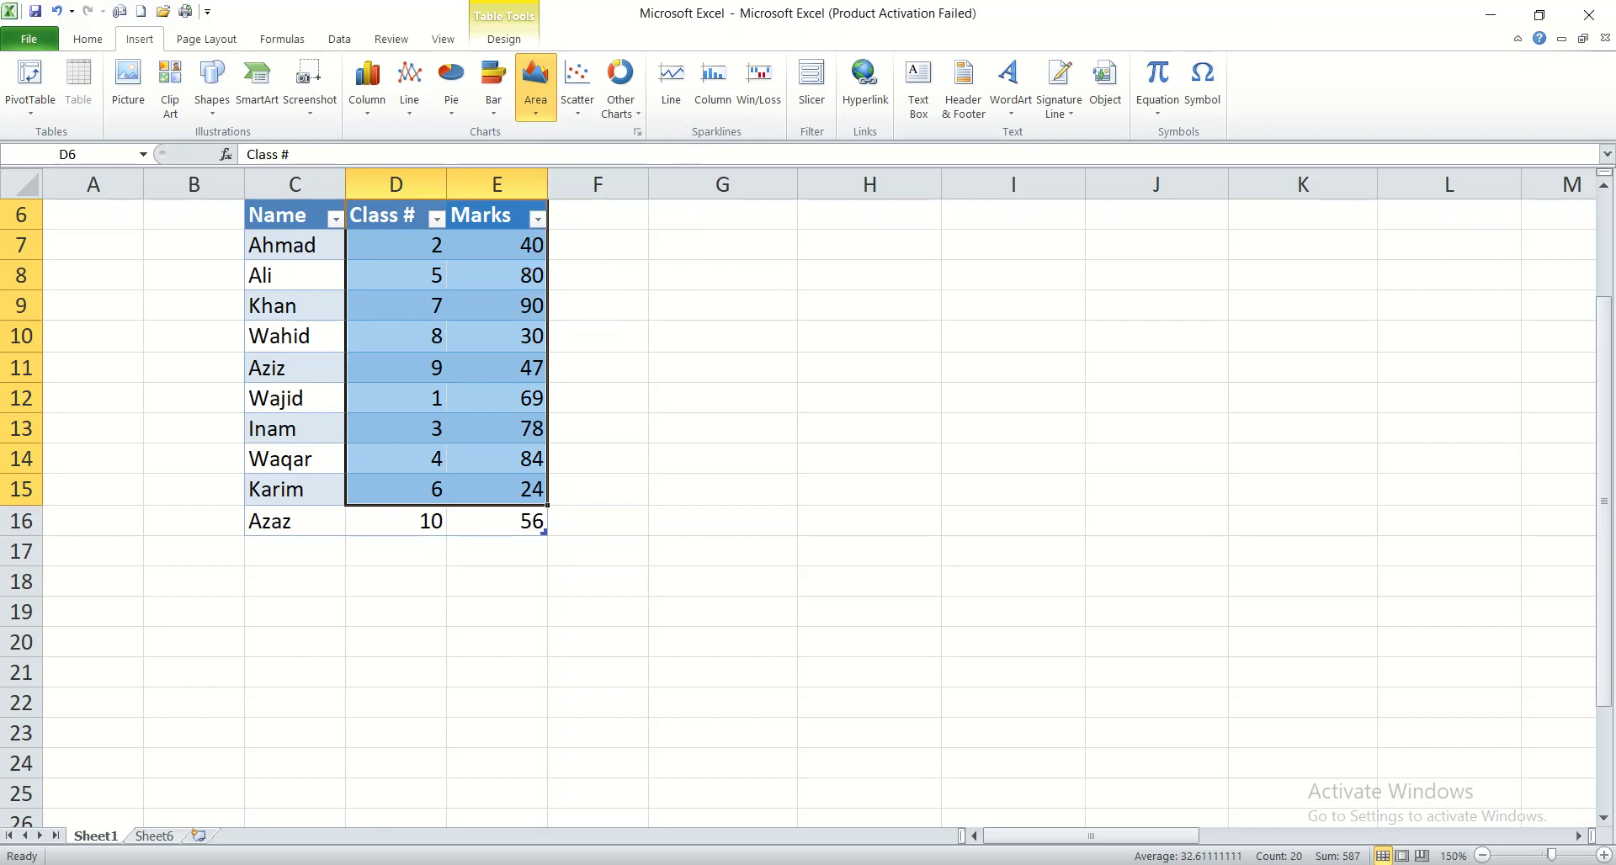
pyautogui.click(536, 112)
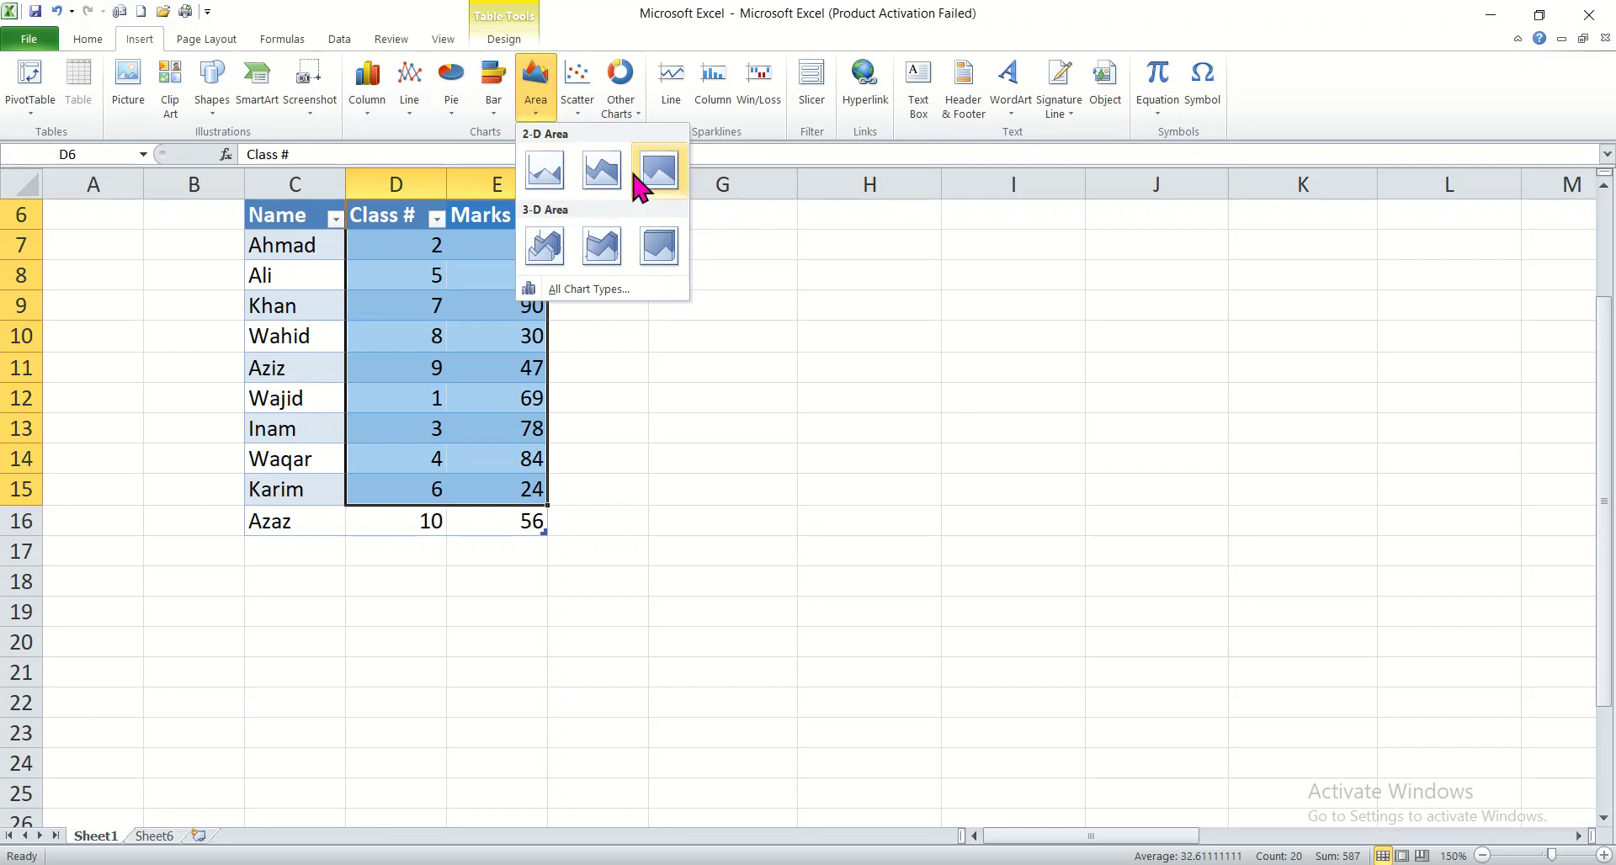
pyautogui.click(559, 245)
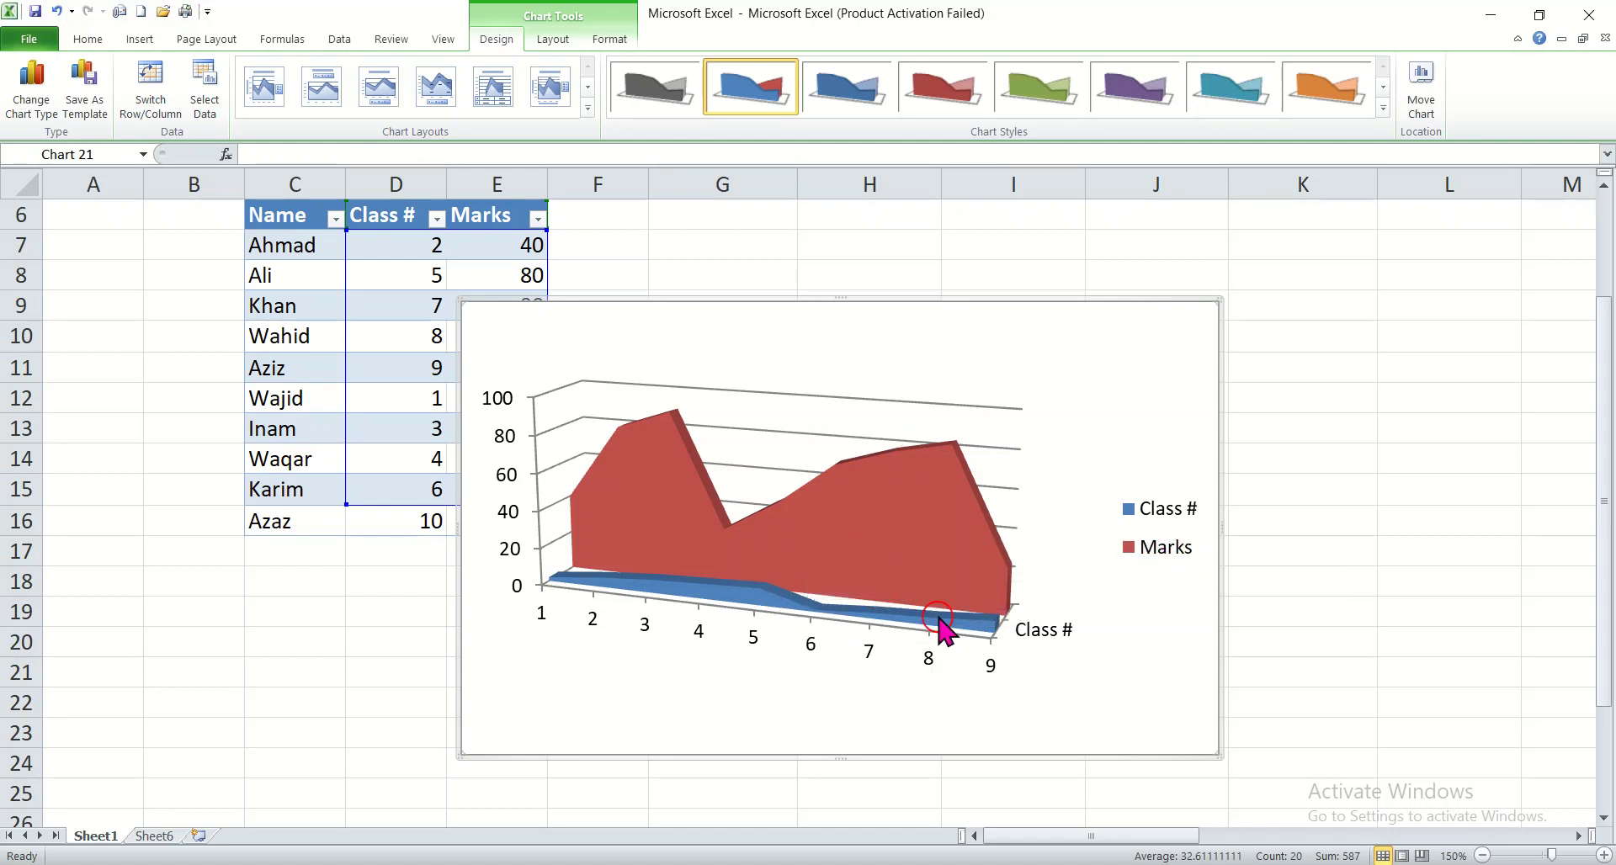
# Step: Try the coloured styles on black one after another for the area chart, starting with orange and ending with the grayscale style
pyautogui.click(1384, 102)
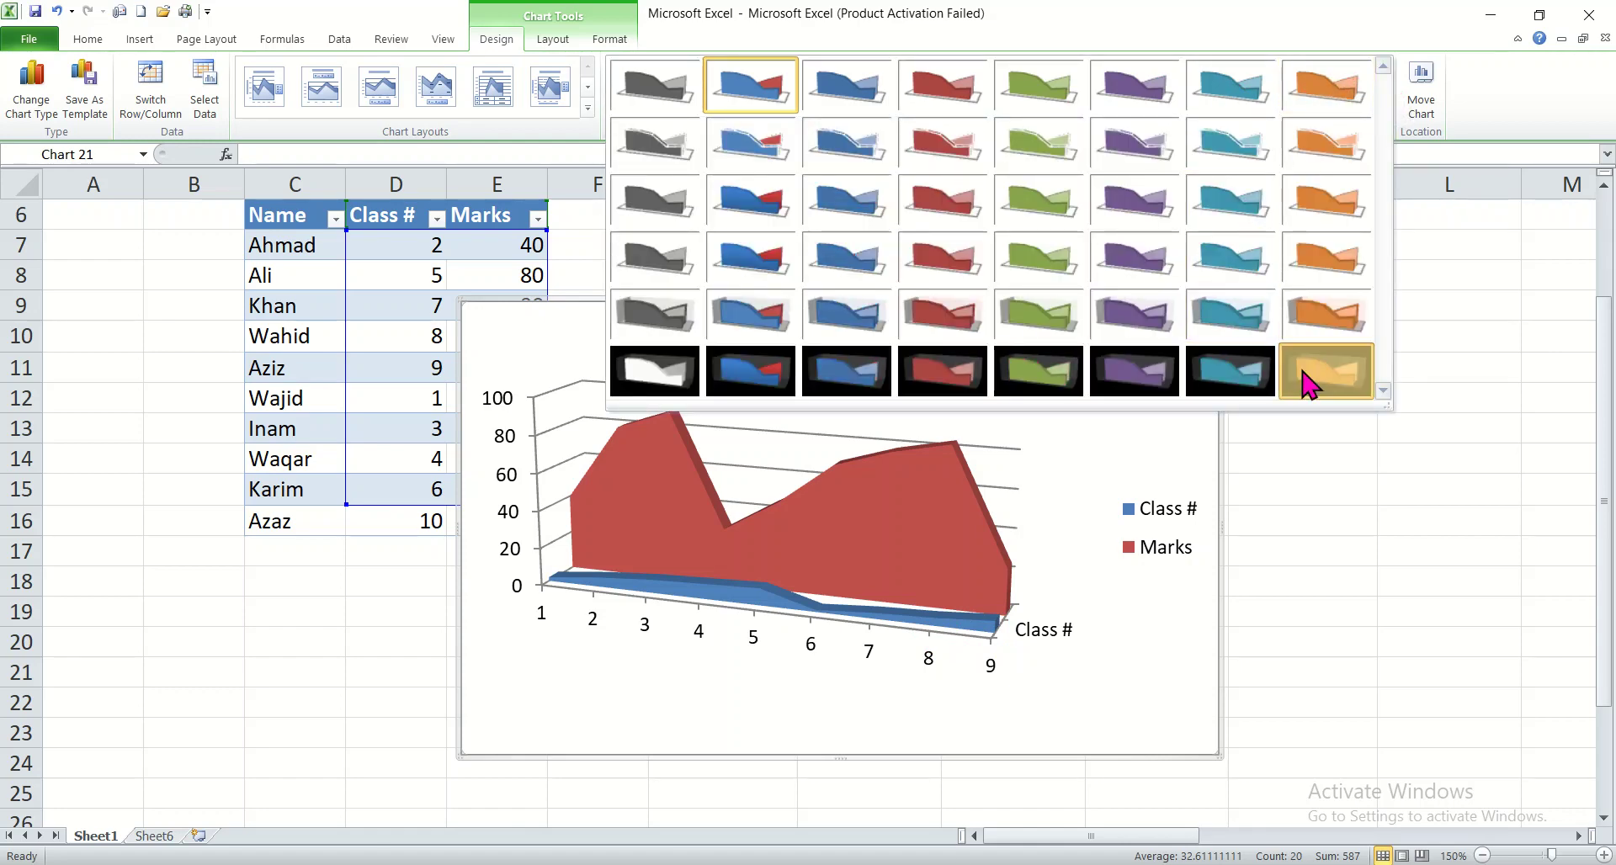
pyautogui.click(1304, 377)
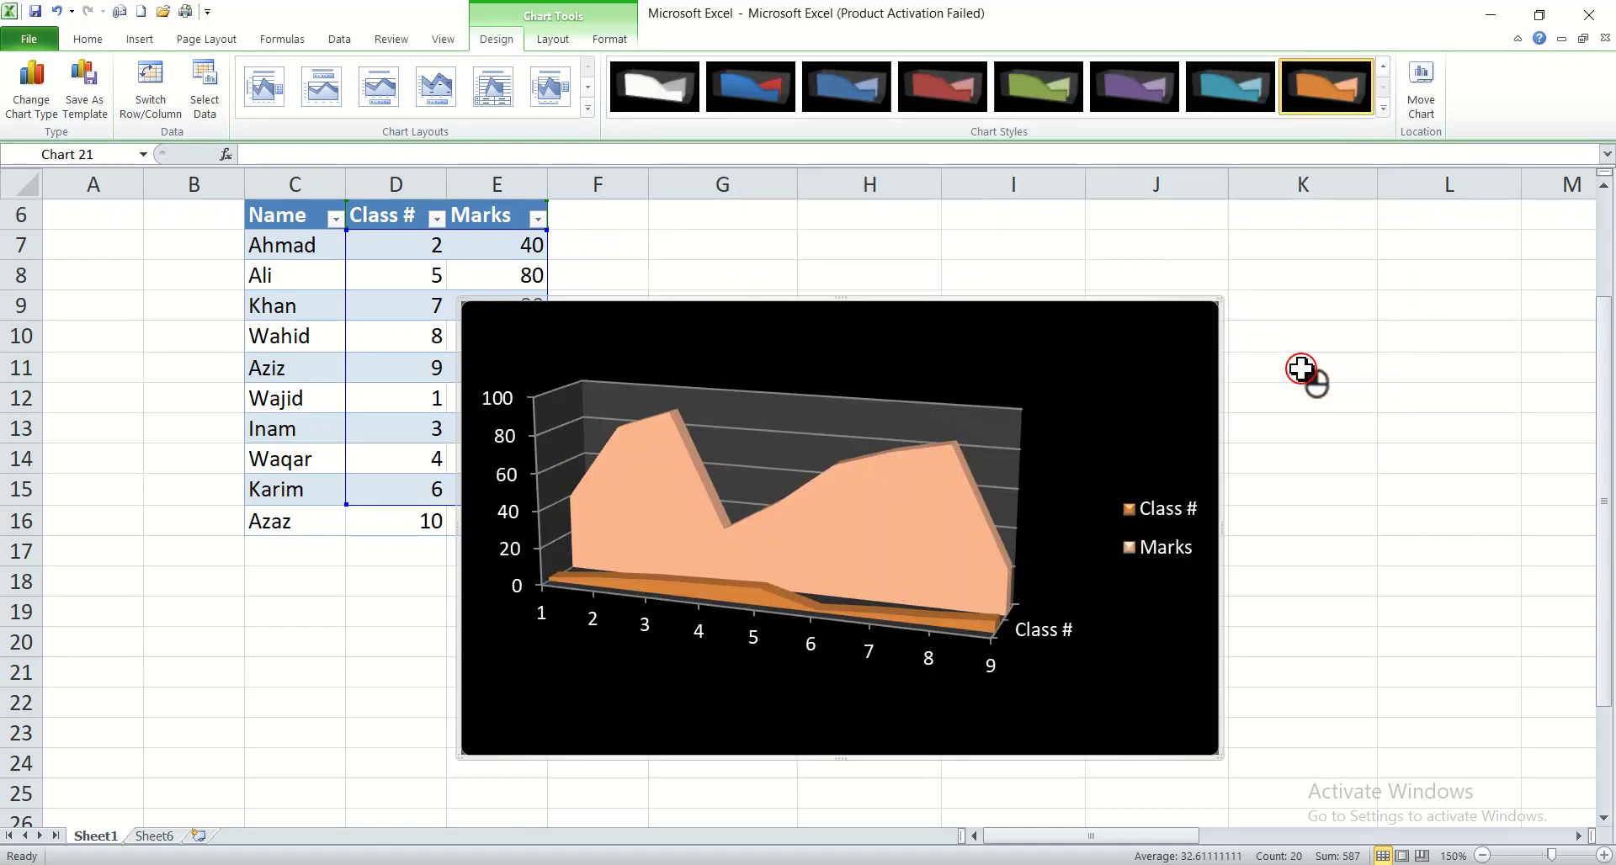
pyautogui.click(1234, 93)
pyautogui.click(1135, 88)
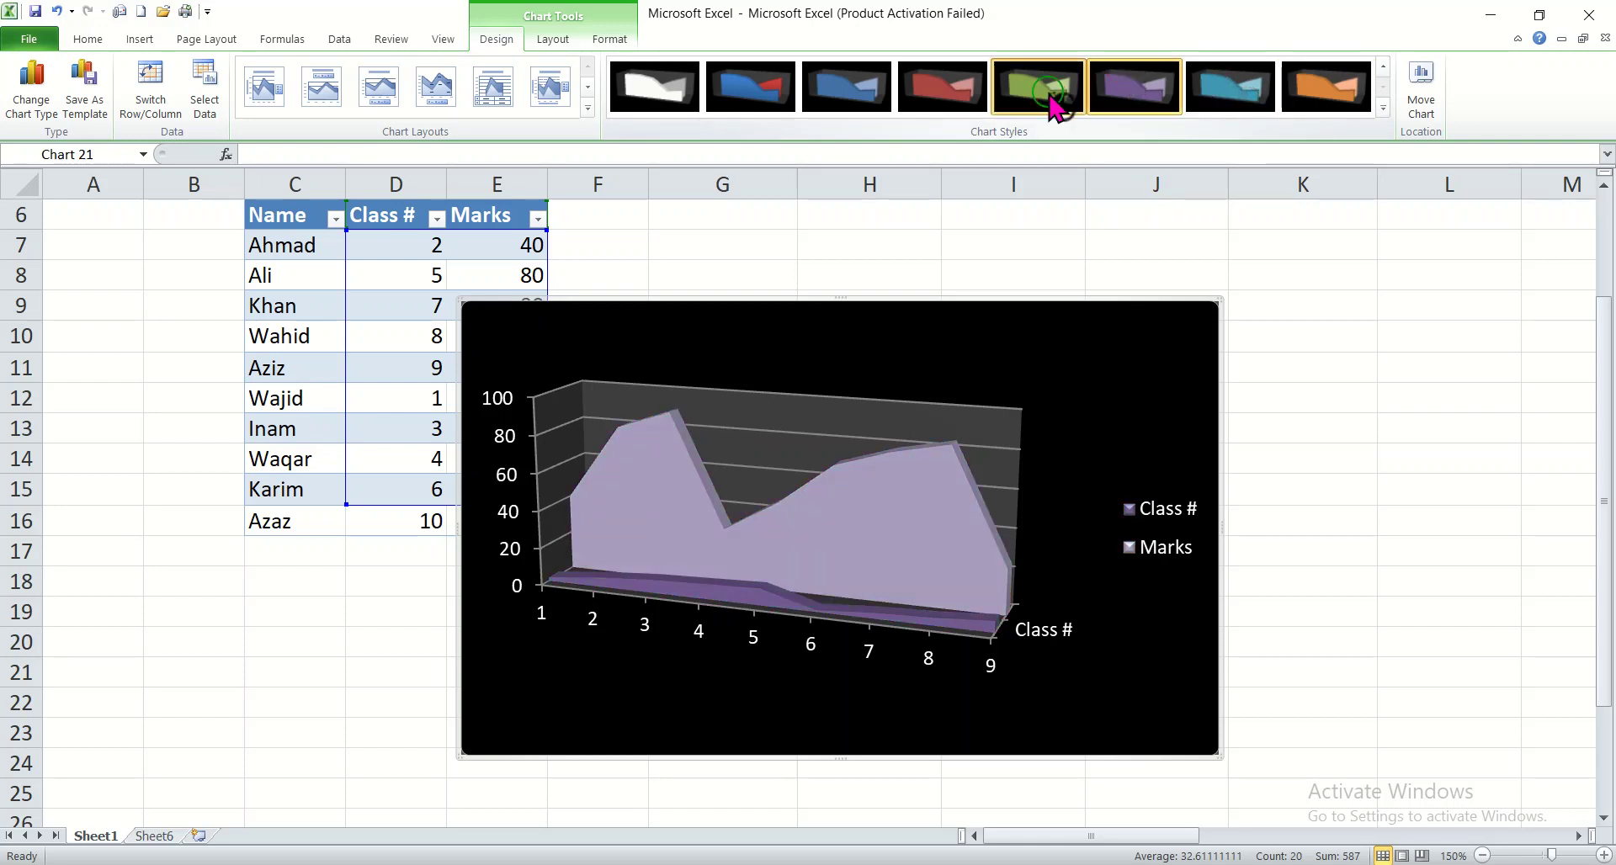
pyautogui.click(1052, 97)
pyautogui.click(942, 93)
pyautogui.click(844, 99)
pyautogui.click(772, 96)
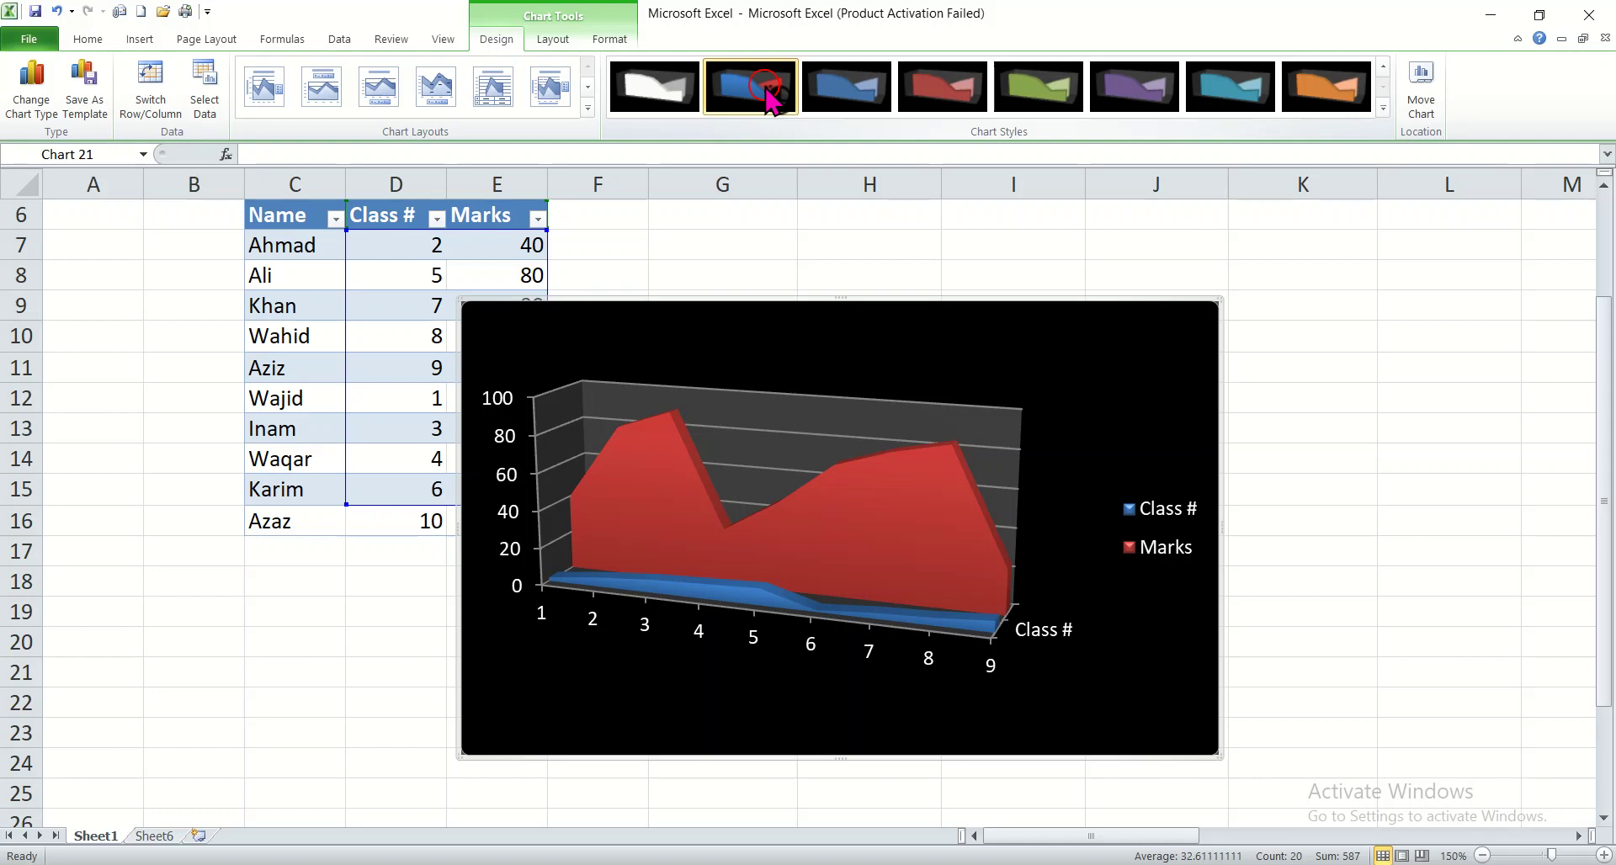
pyautogui.click(656, 85)
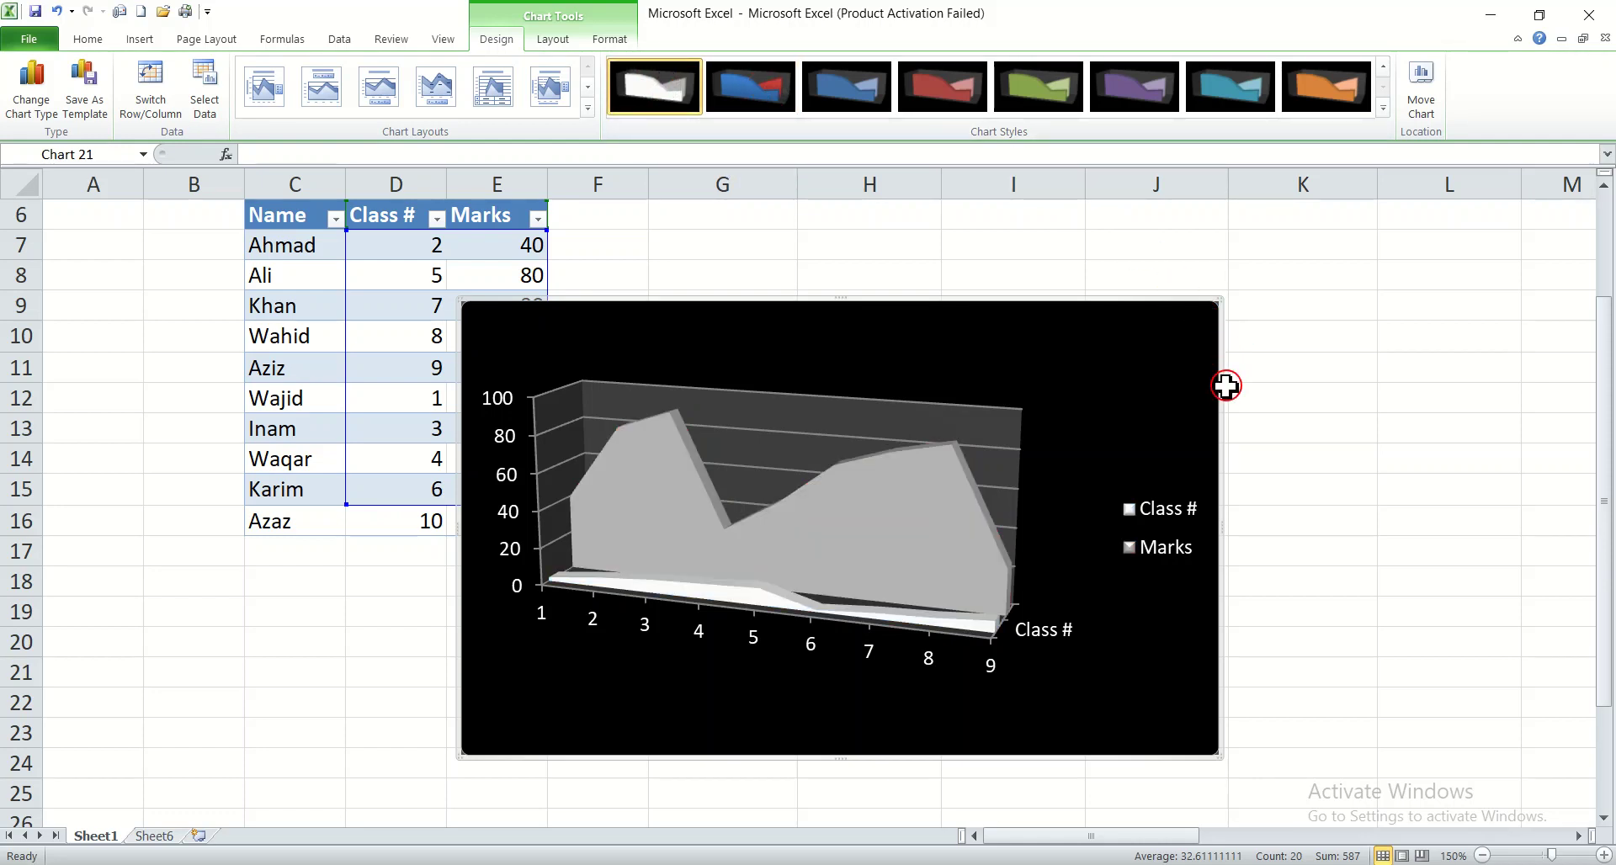
# Step: Cut the grayscale 3-D area chart from the sheet
pyautogui.rightClick(1193, 303)
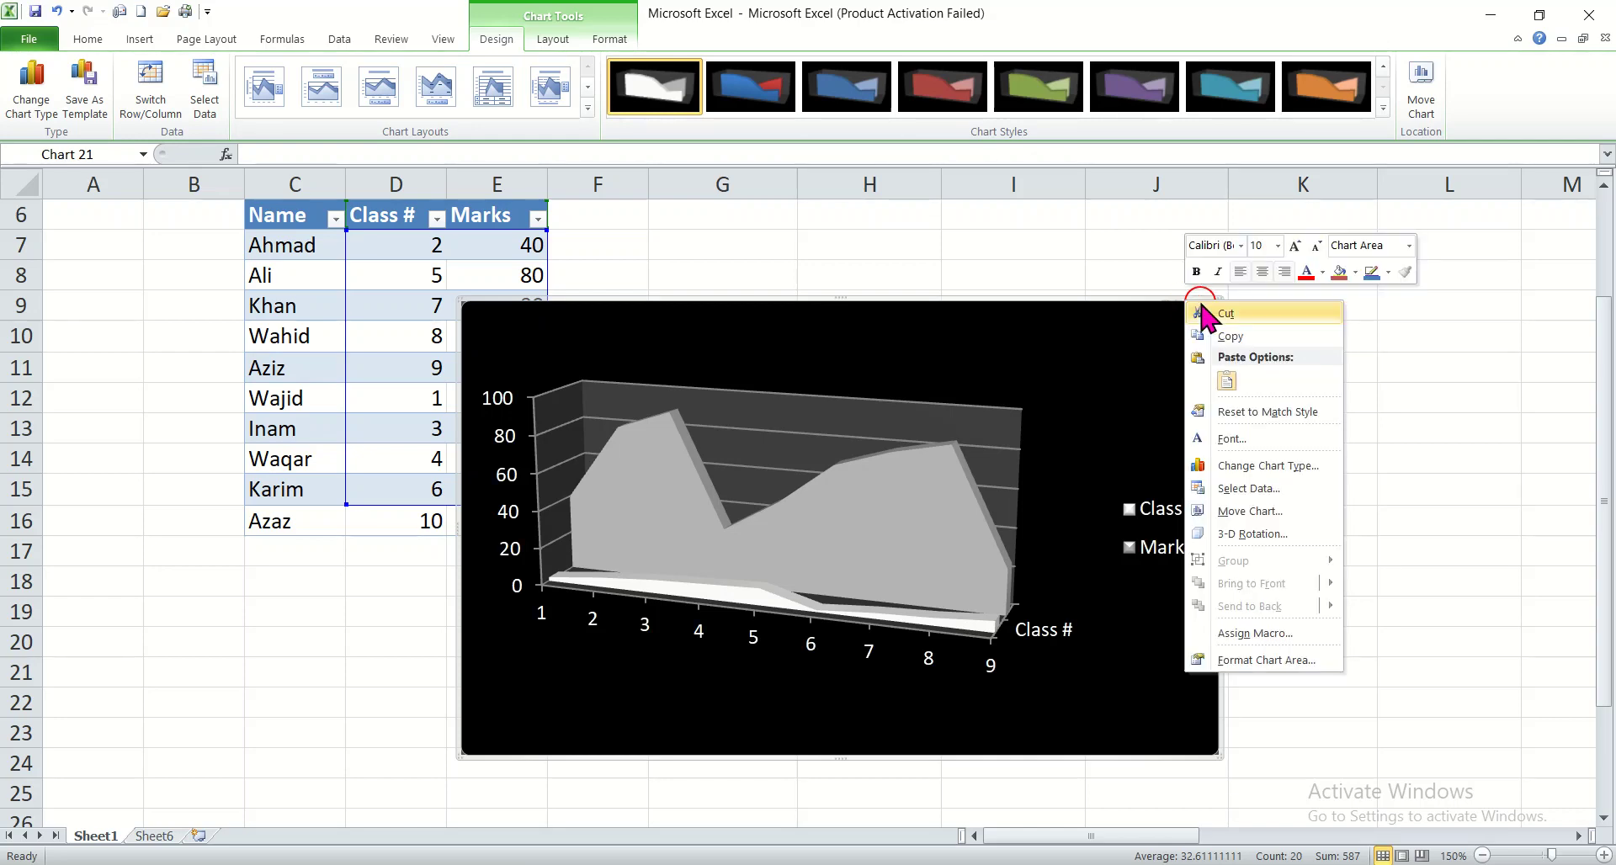
pyautogui.click(1224, 315)
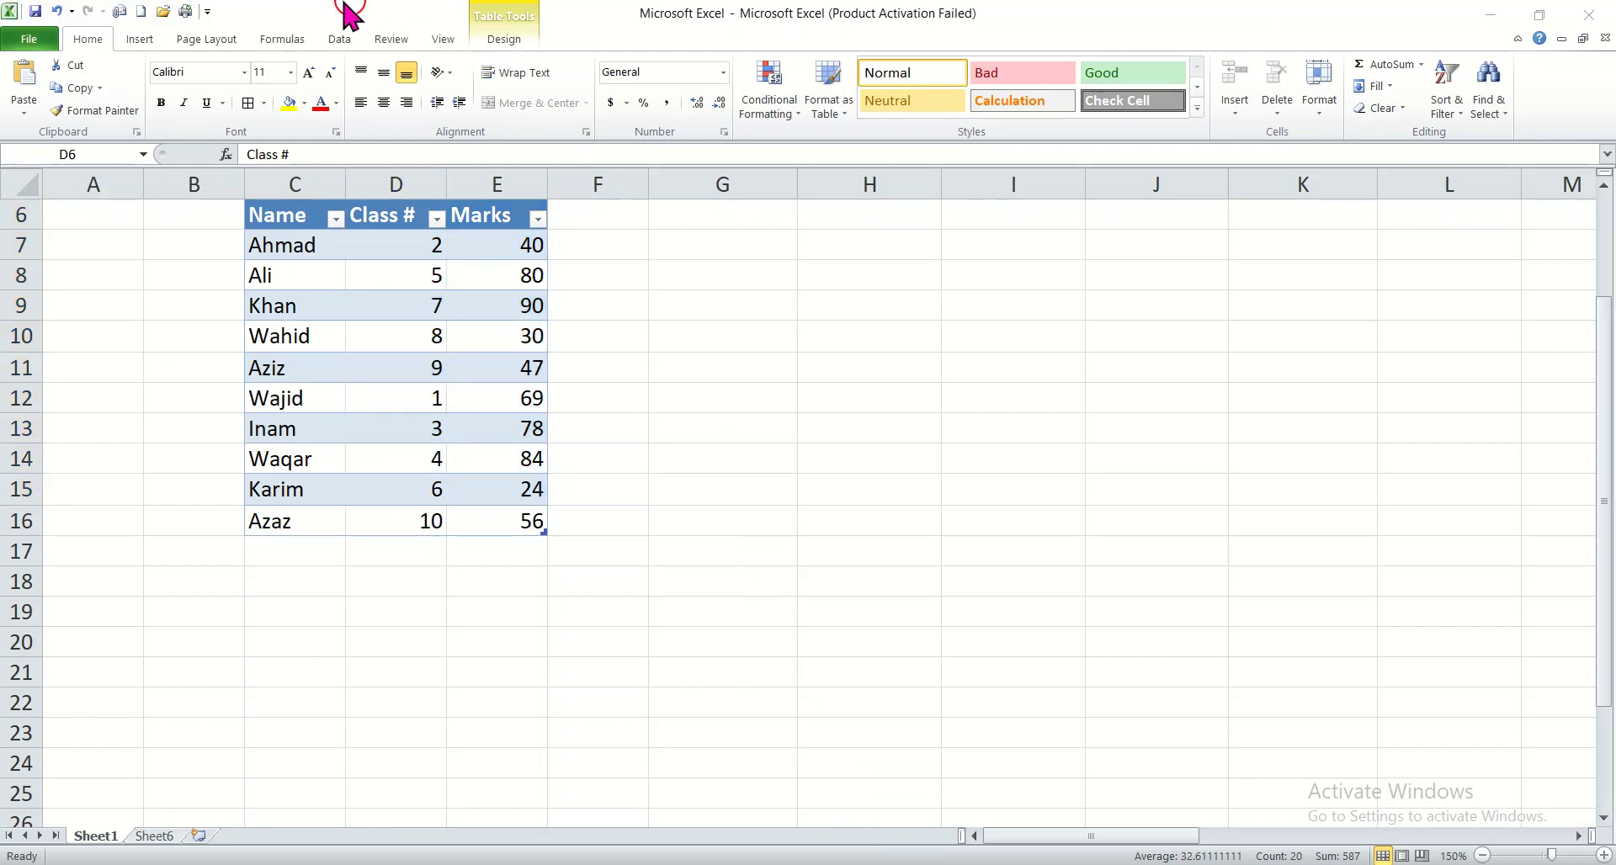
# Step: Insert a Scatter with Straight Lines and Markers chart from the selected Class # and Marks data and move it clear of the table
pyautogui.click(142, 39)
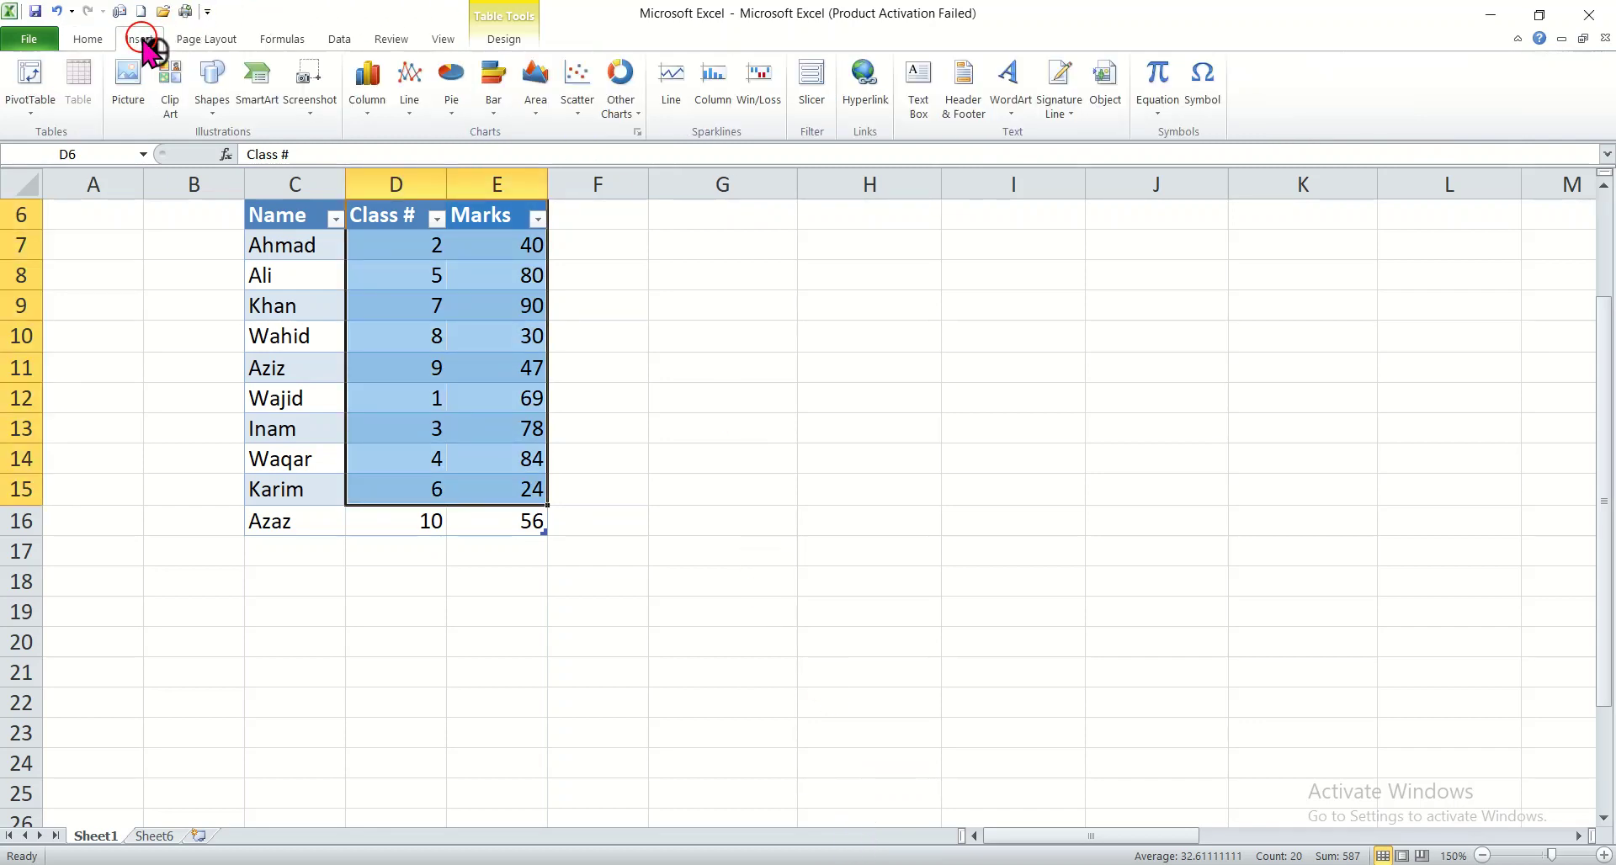
pyautogui.click(537, 106)
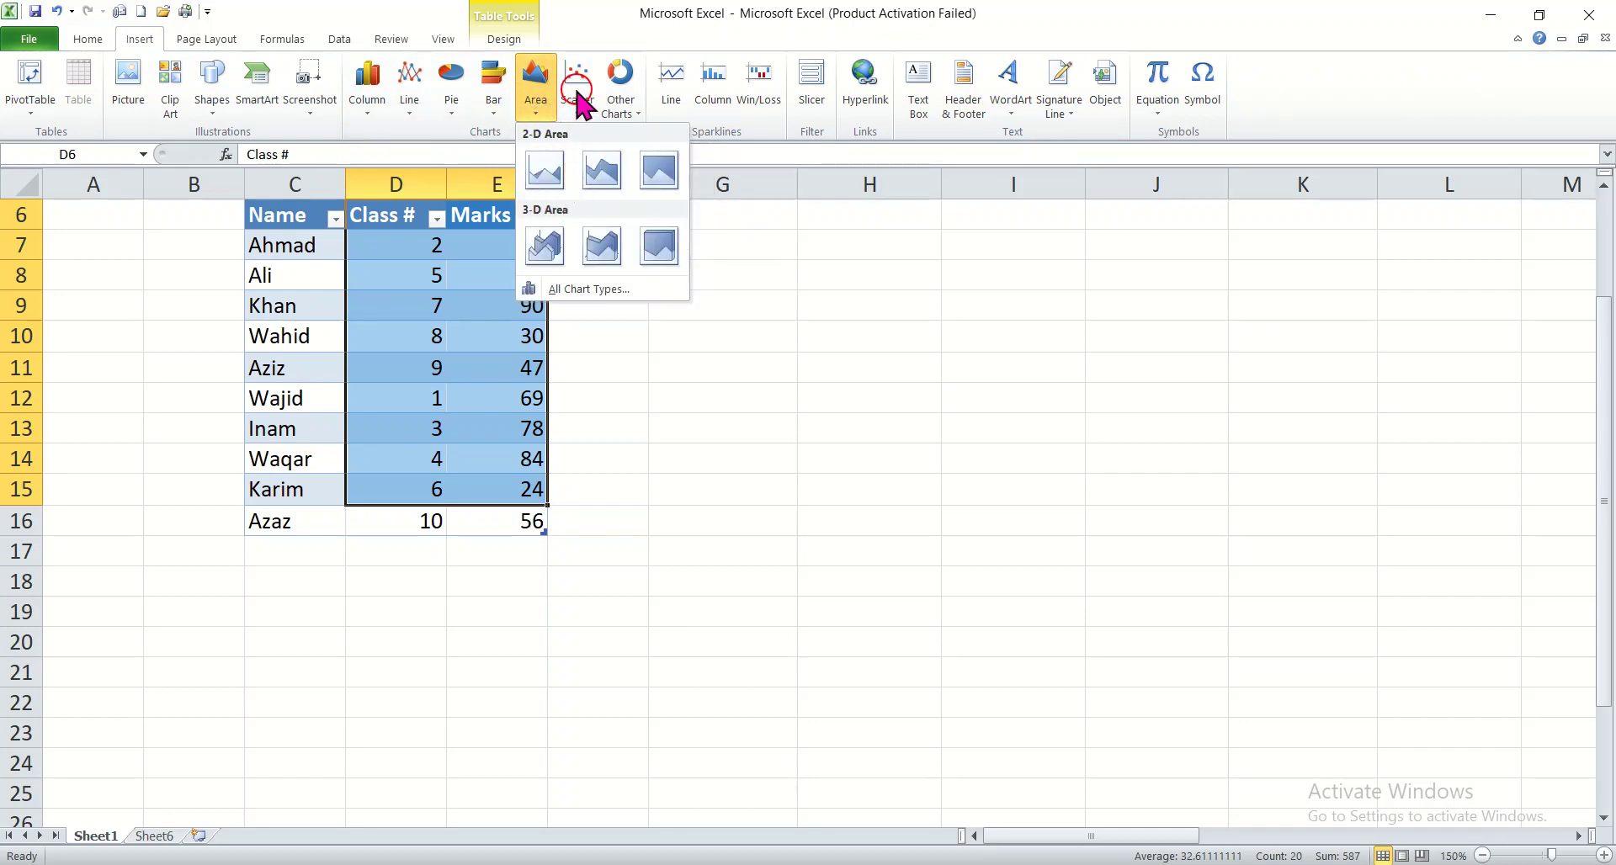
pyautogui.click(577, 107)
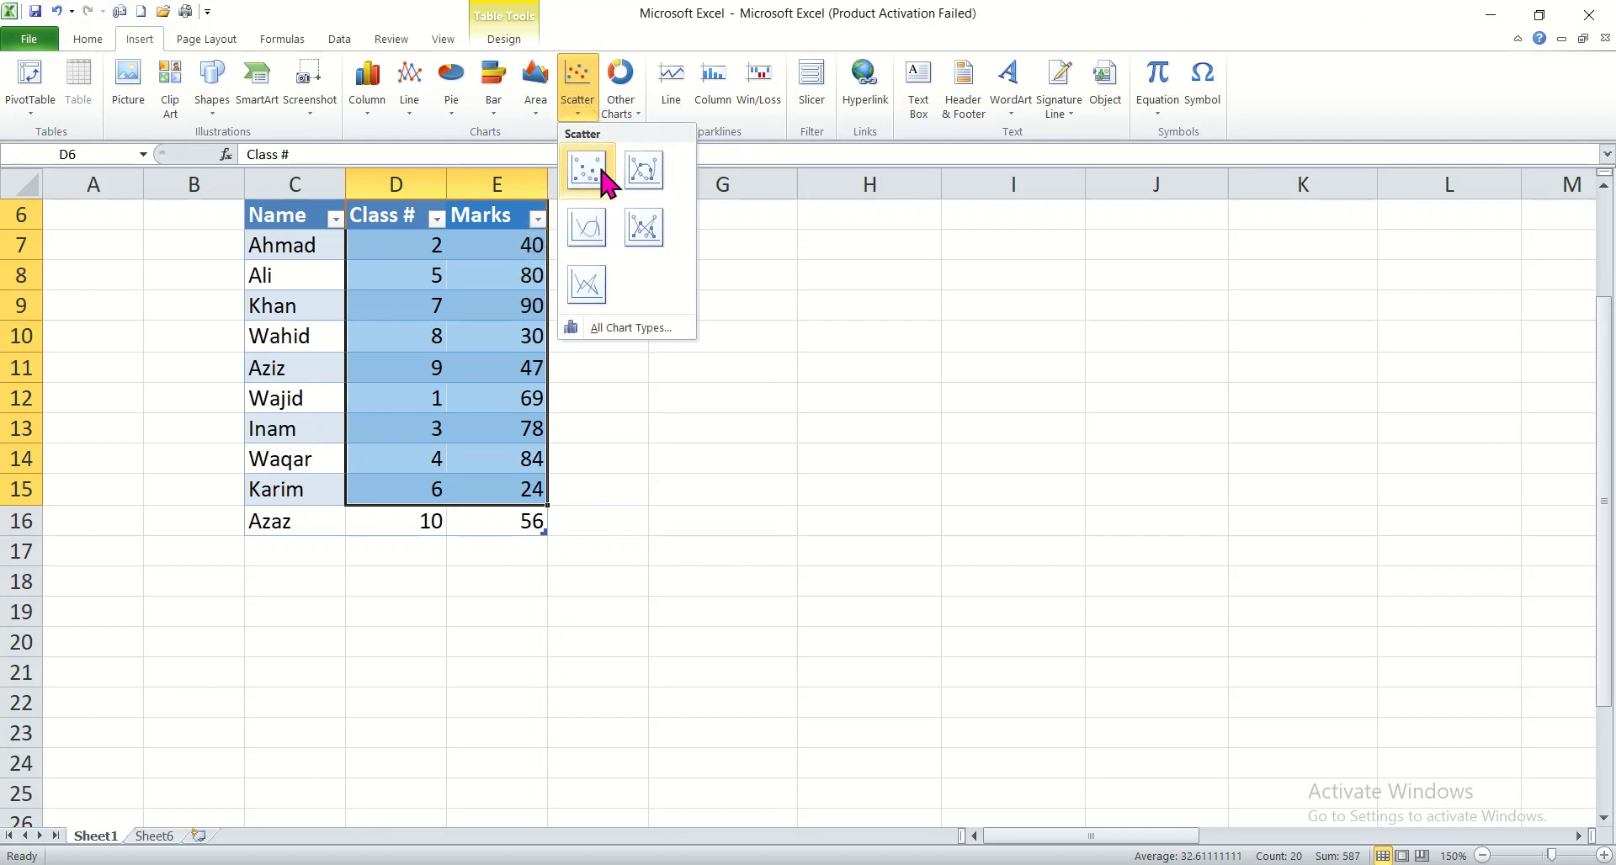
pyautogui.click(645, 229)
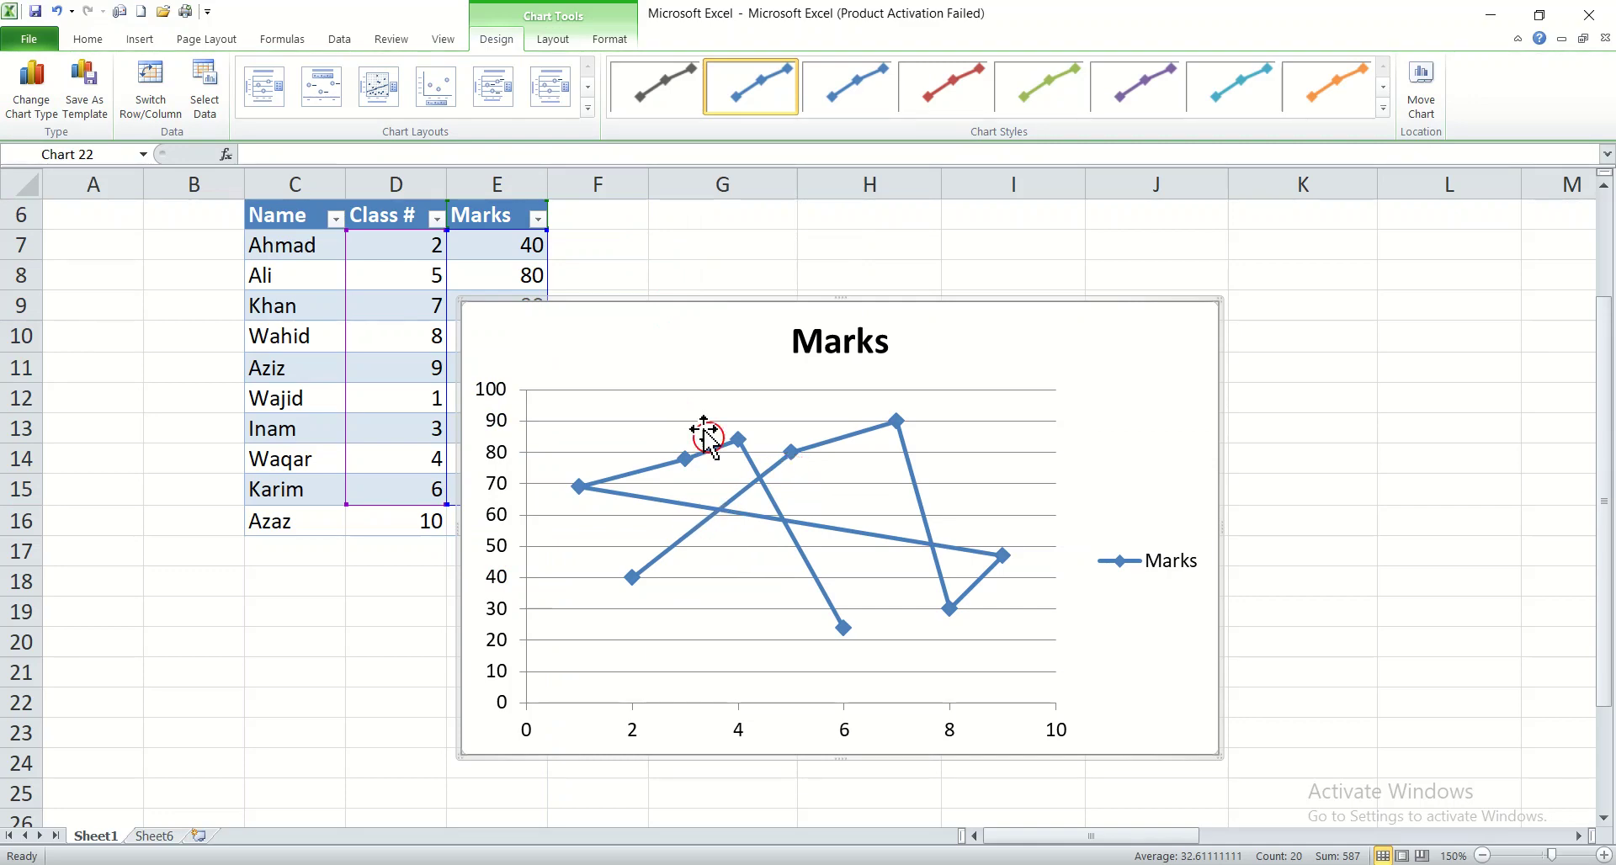
pyautogui.moveTo(678, 330); pyautogui.dragTo(875, 286)
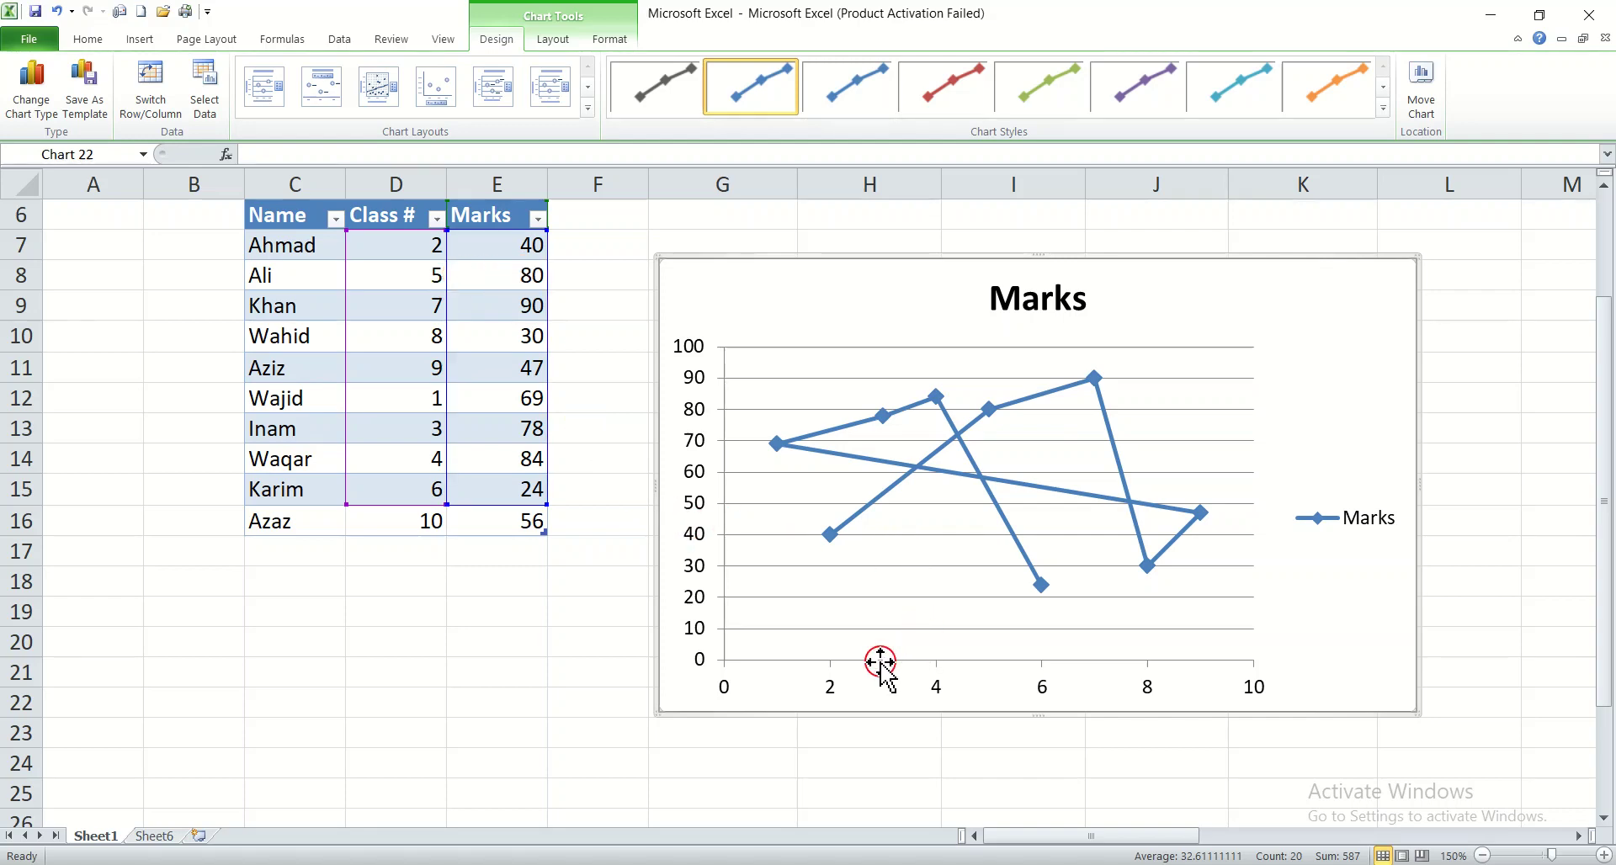
pyautogui.moveTo(881, 417)
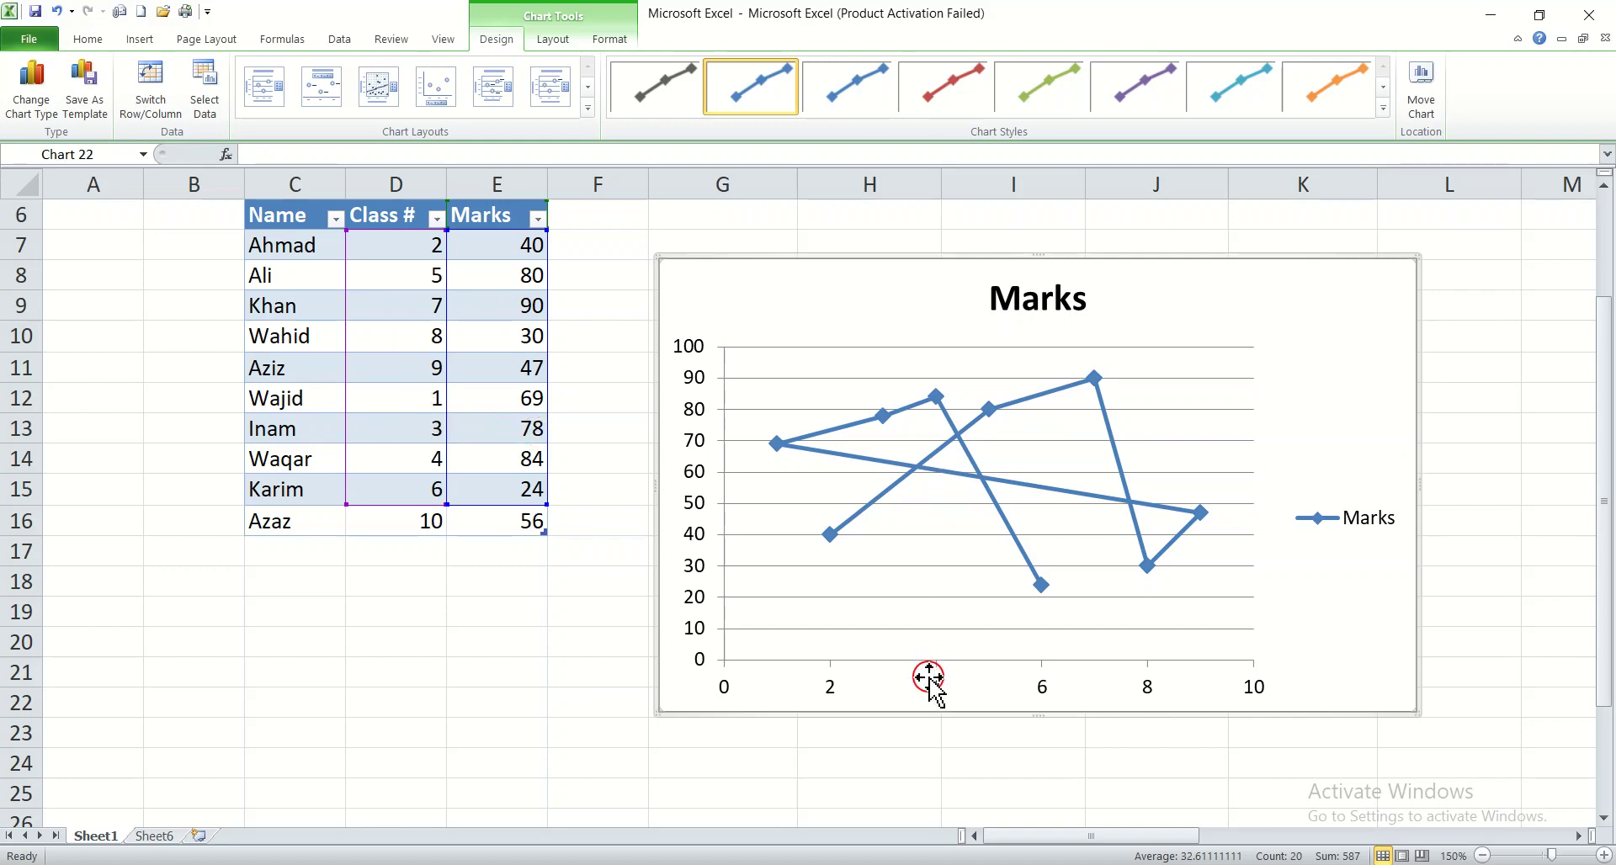
pyautogui.moveTo(938, 393)
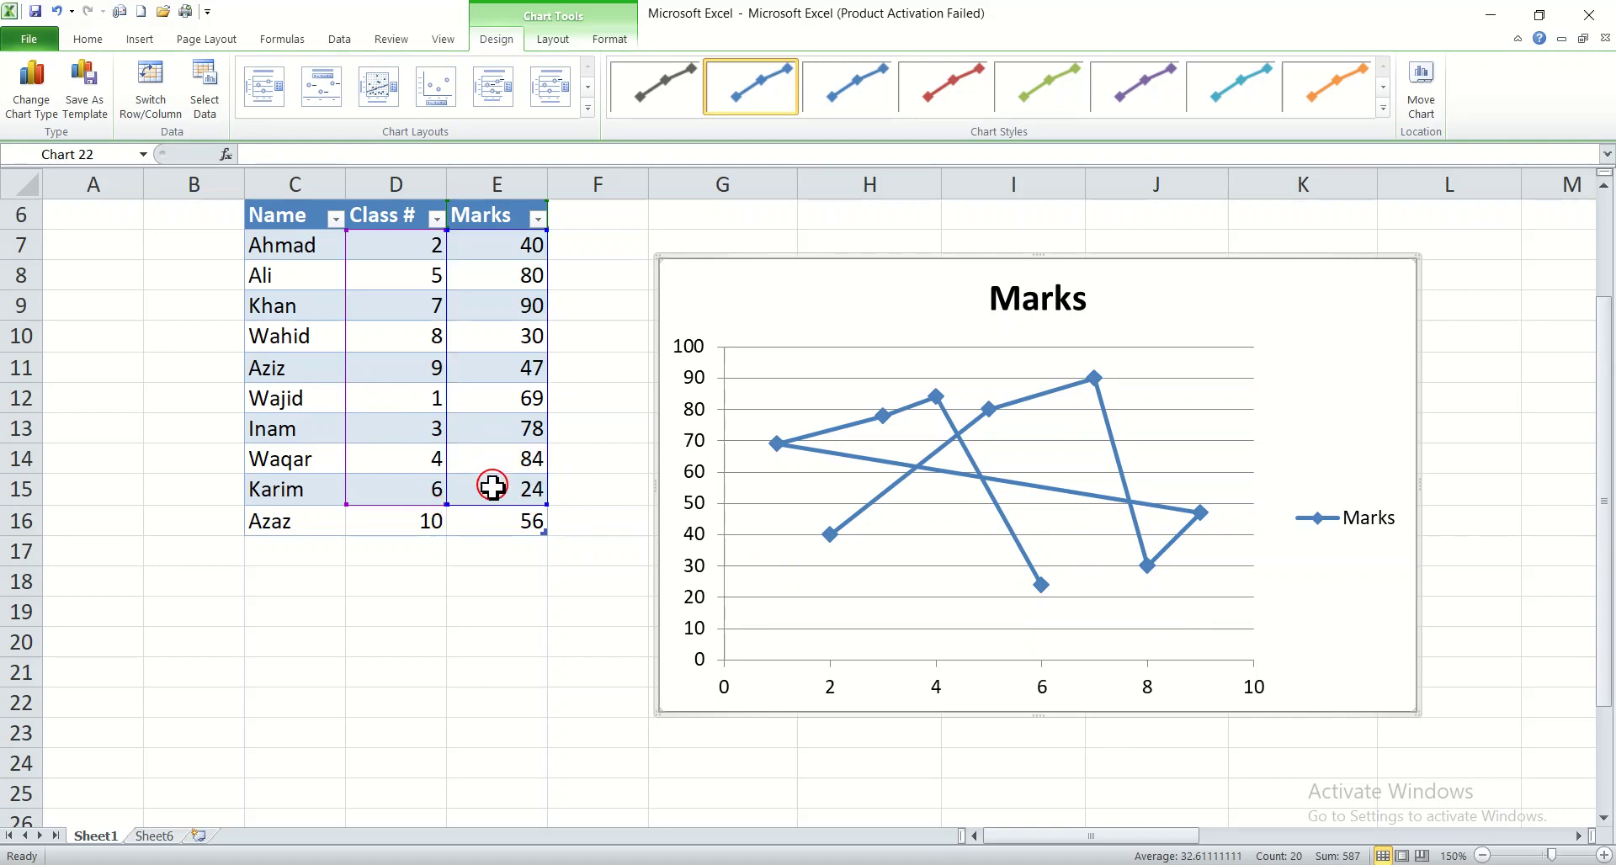
# Step: Cut the scatter chart from the sheet and select the empty cell G11
pyautogui.rightClick(912, 262)
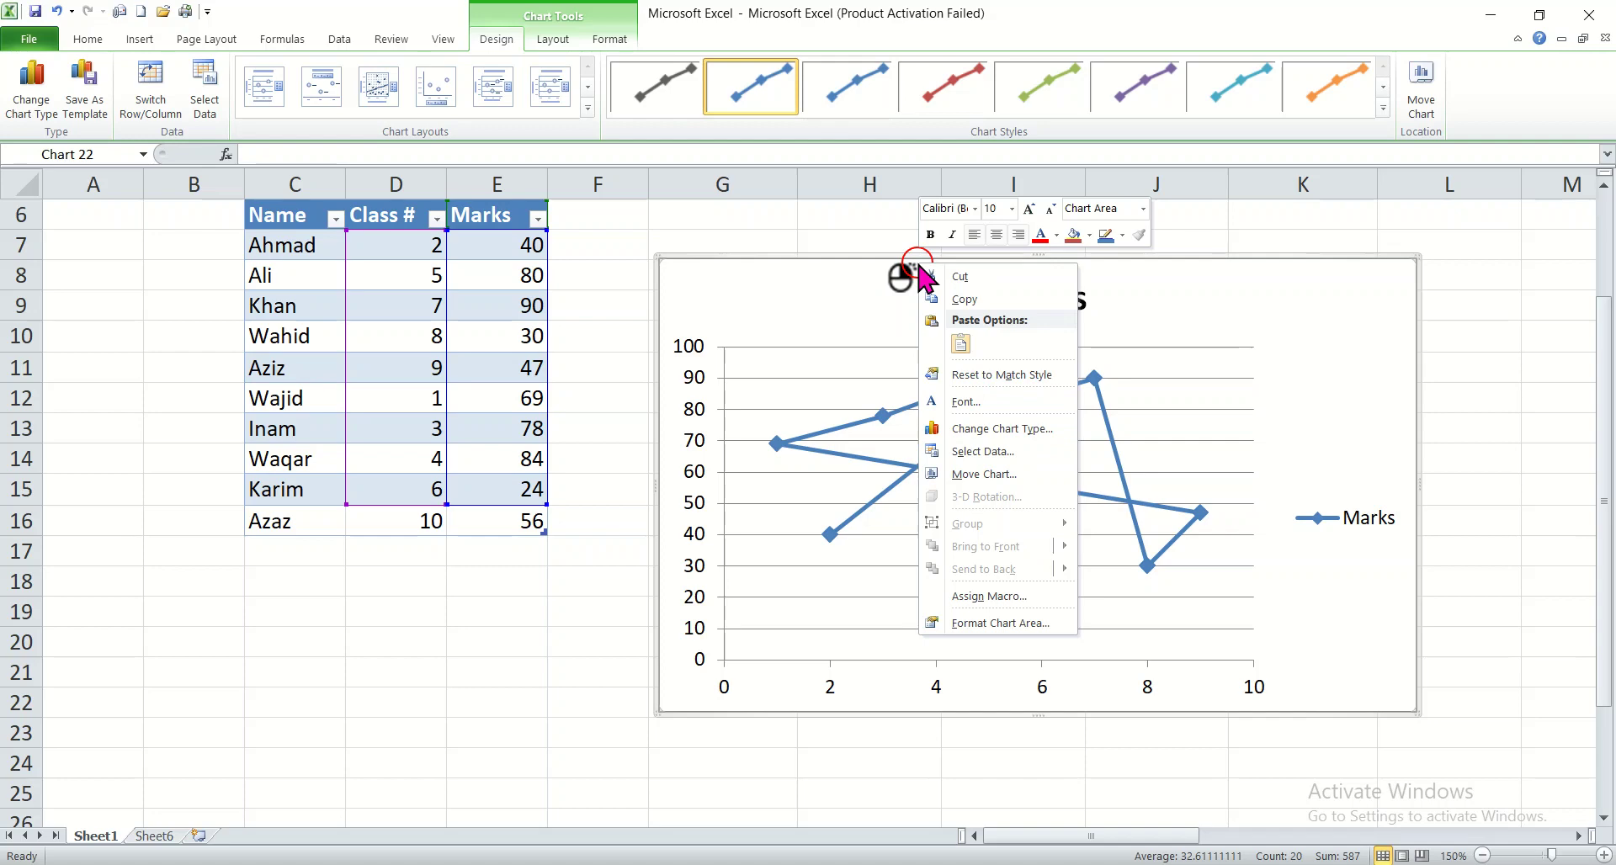
pyautogui.click(965, 277)
pyautogui.click(673, 369)
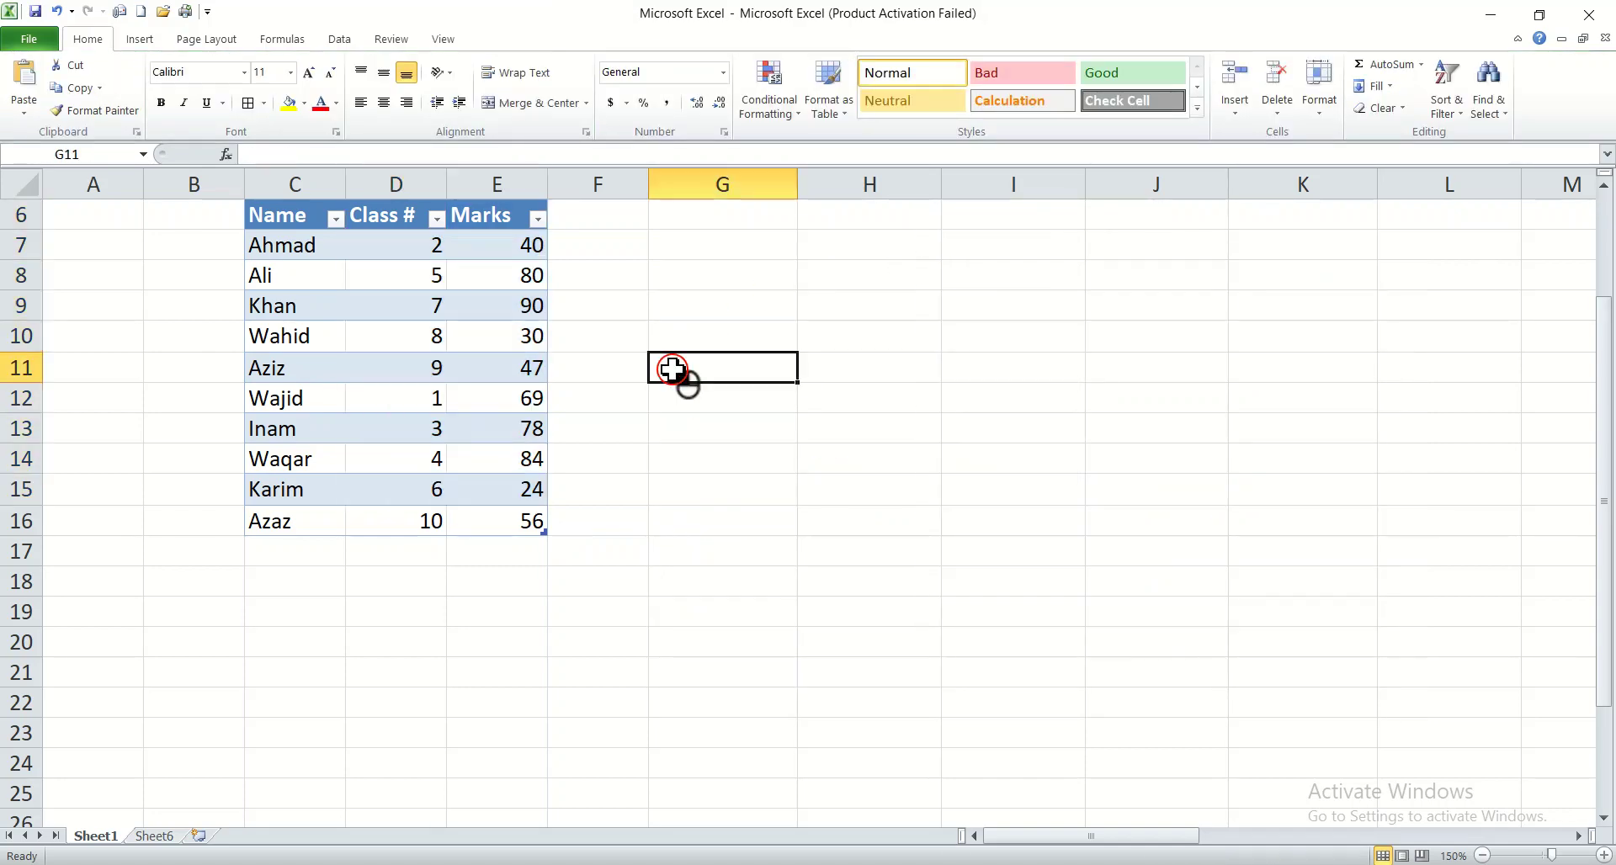
# Step: Try to insert an Exploded Doughnut chart with only an empty cell selected
pyautogui.click(126, 40)
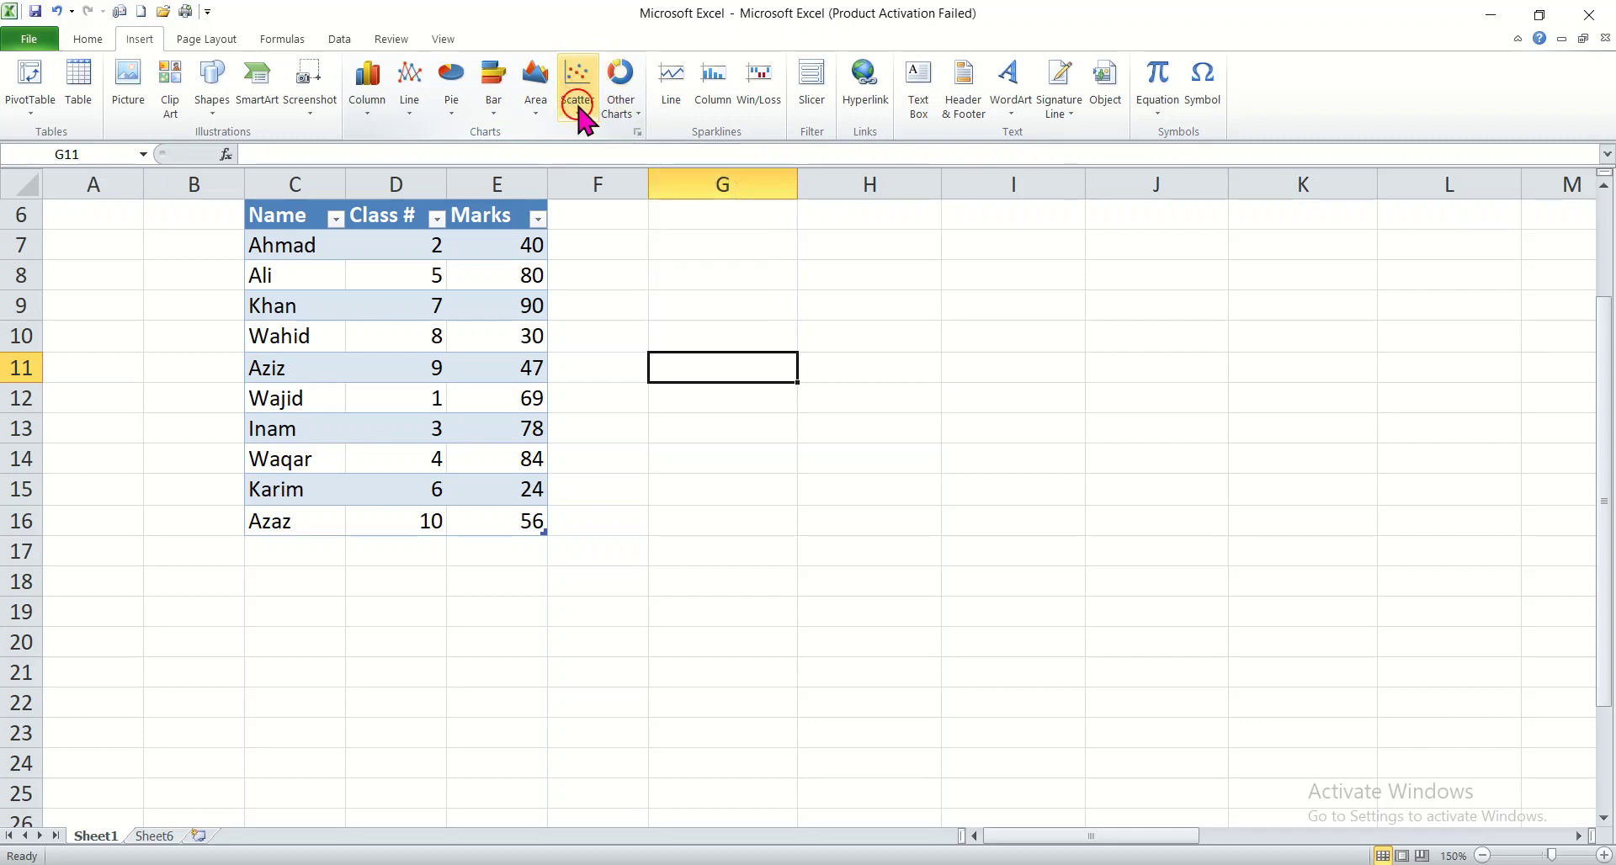
pyautogui.click(624, 118)
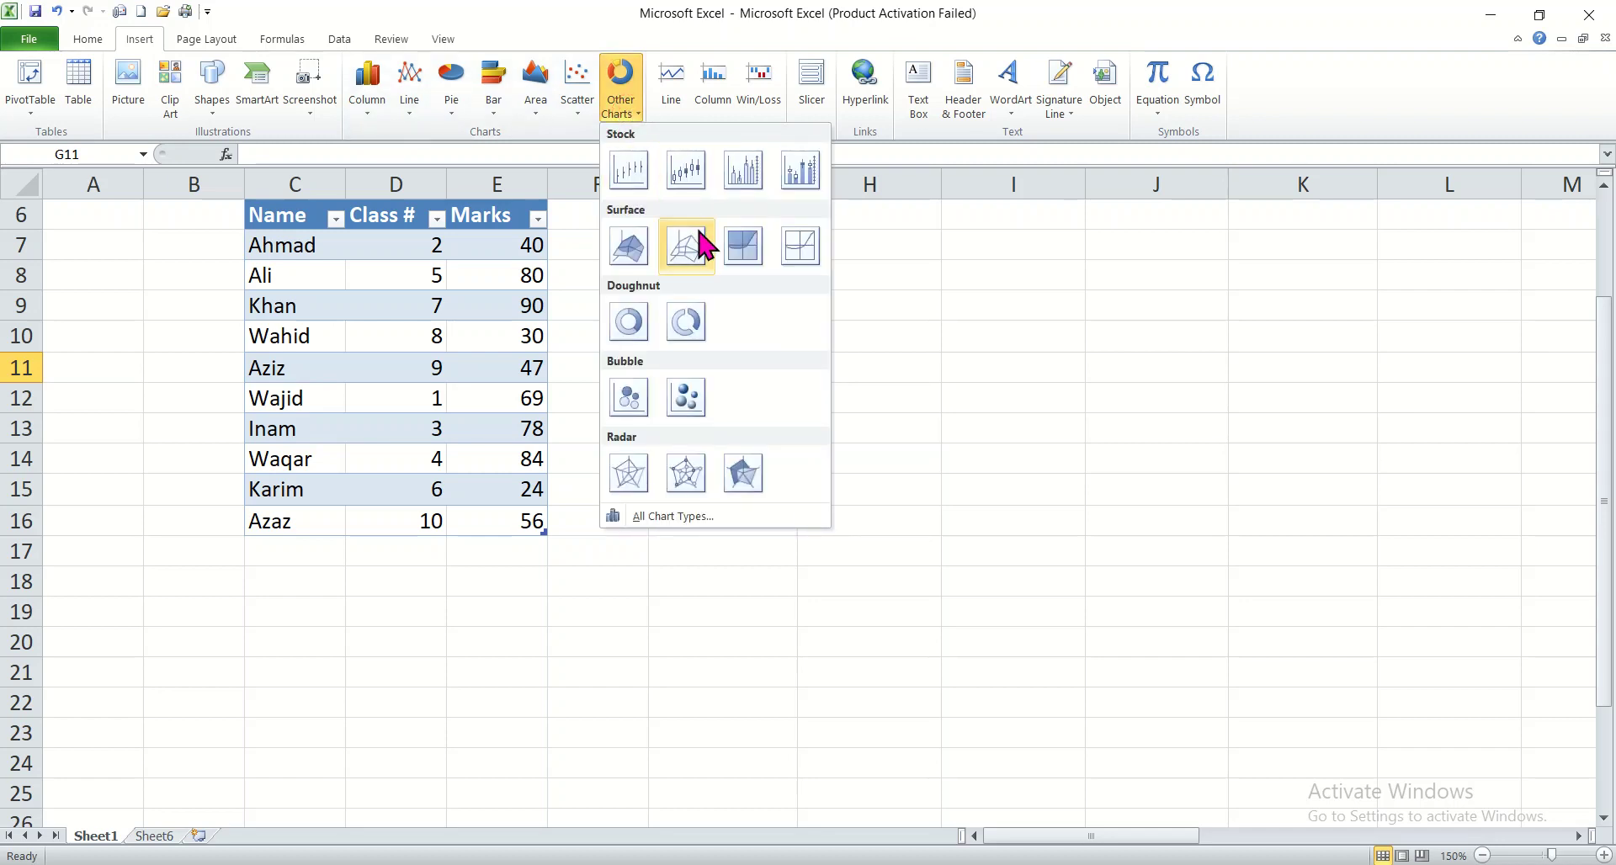
pyautogui.click(686, 323)
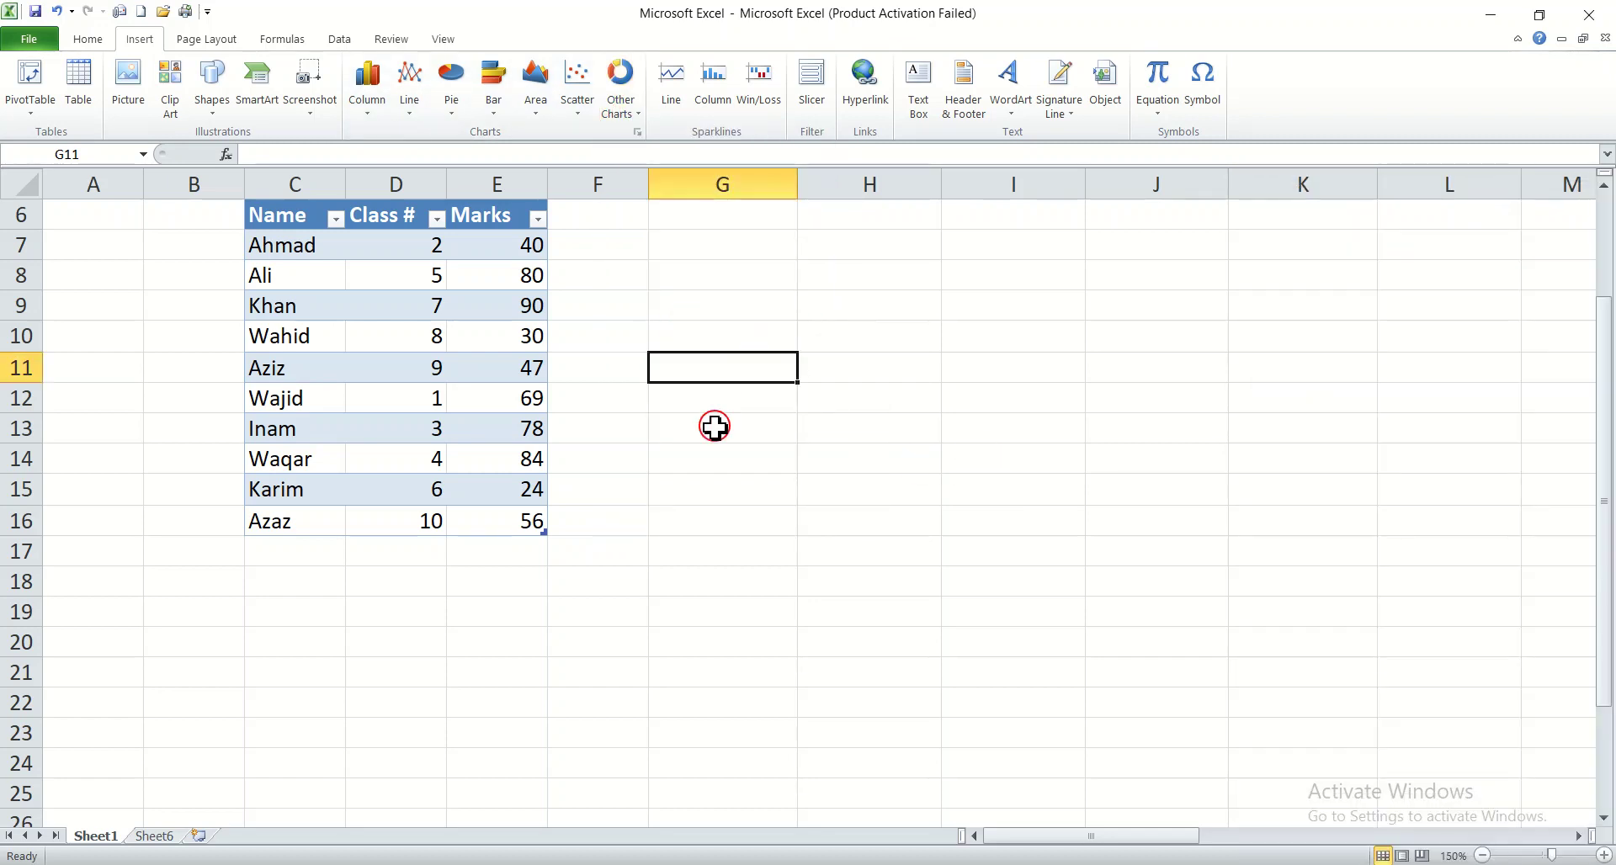
pyautogui.click(775, 343)
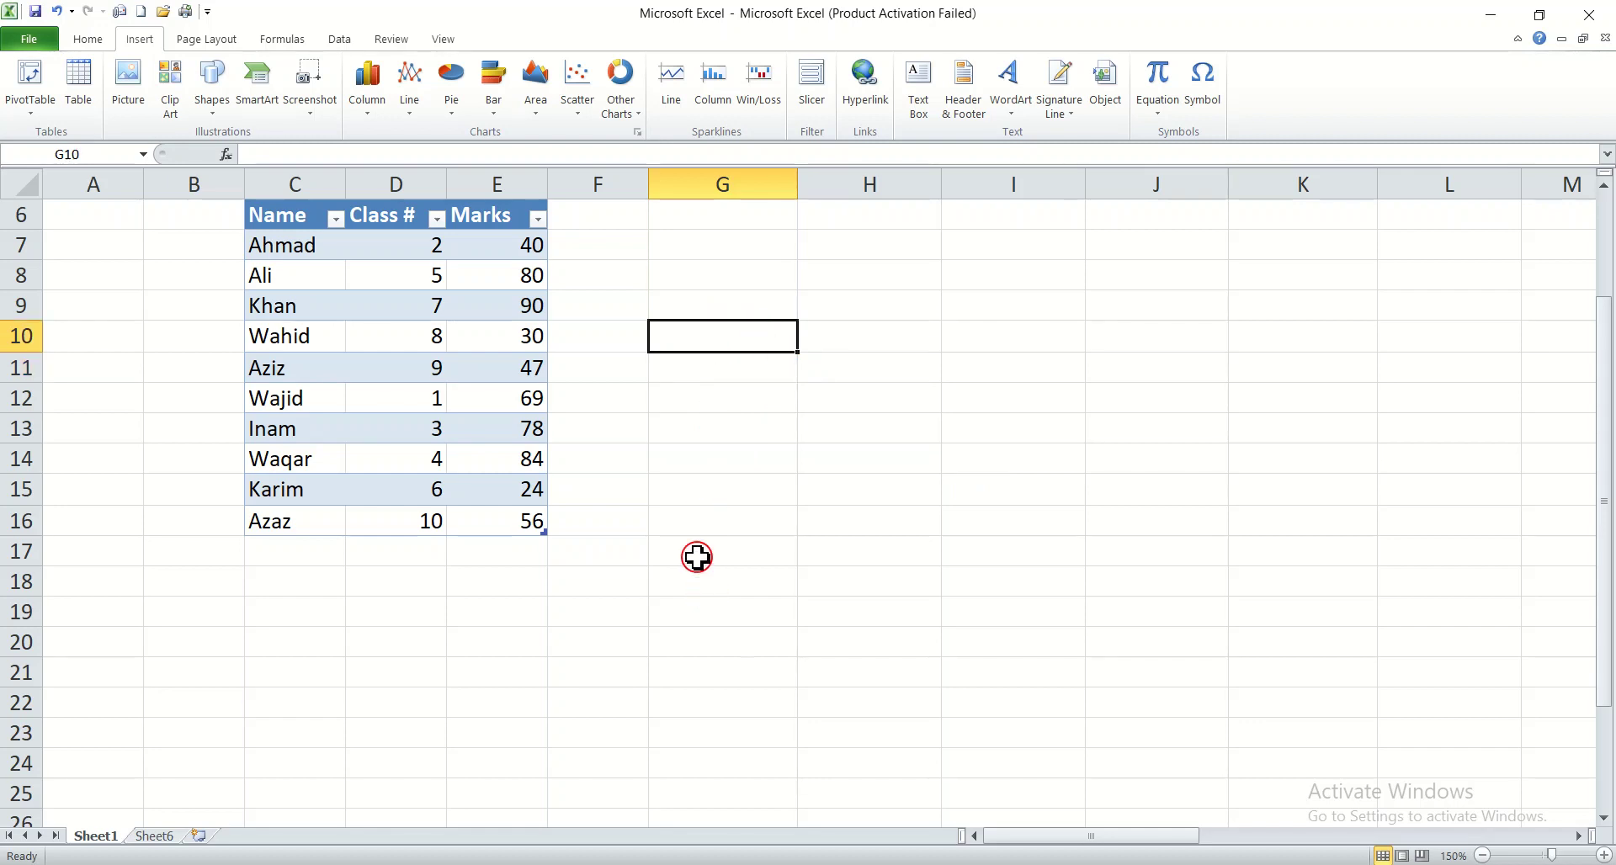
pyautogui.click(722, 459)
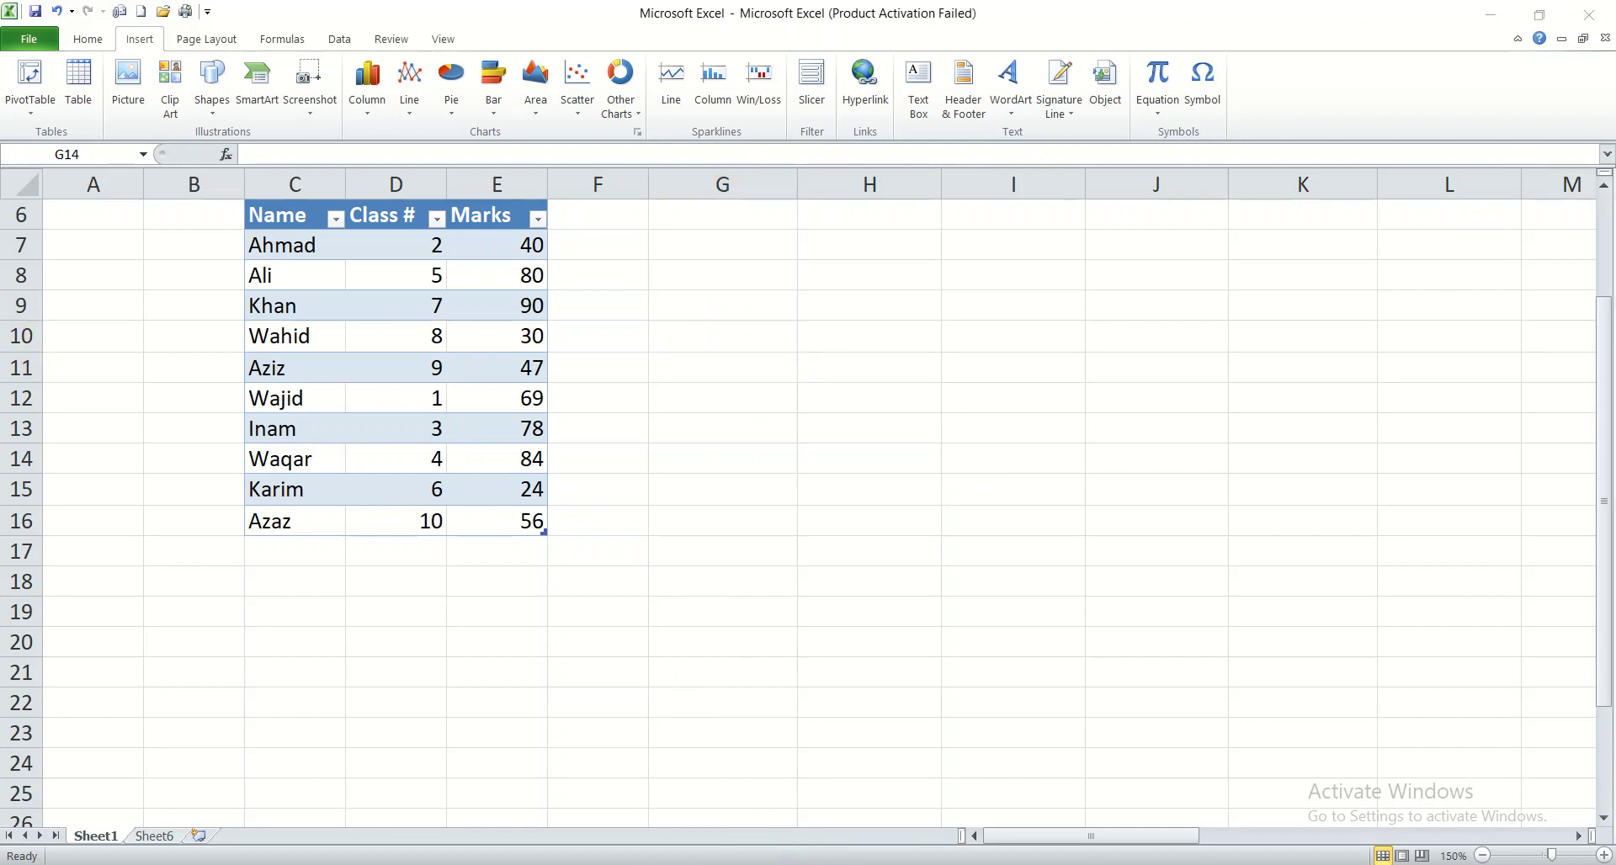
# Step: Try a bubble chart with a 3-D effect while only the empty cell G14 is selected
pyautogui.click(620, 104)
pyautogui.click(623, 109)
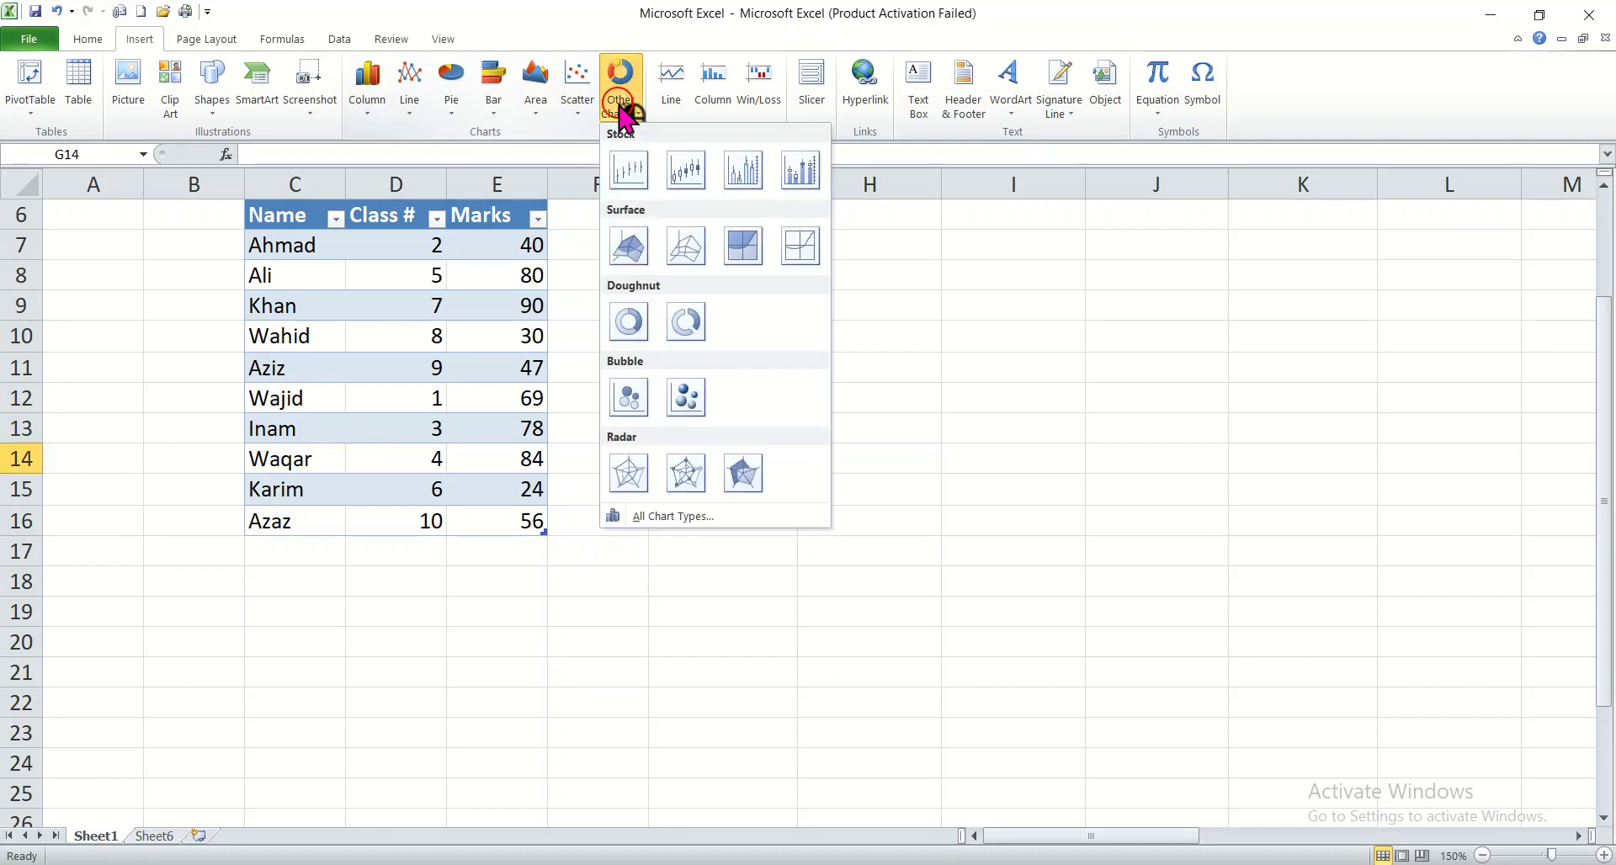
pyautogui.click(688, 401)
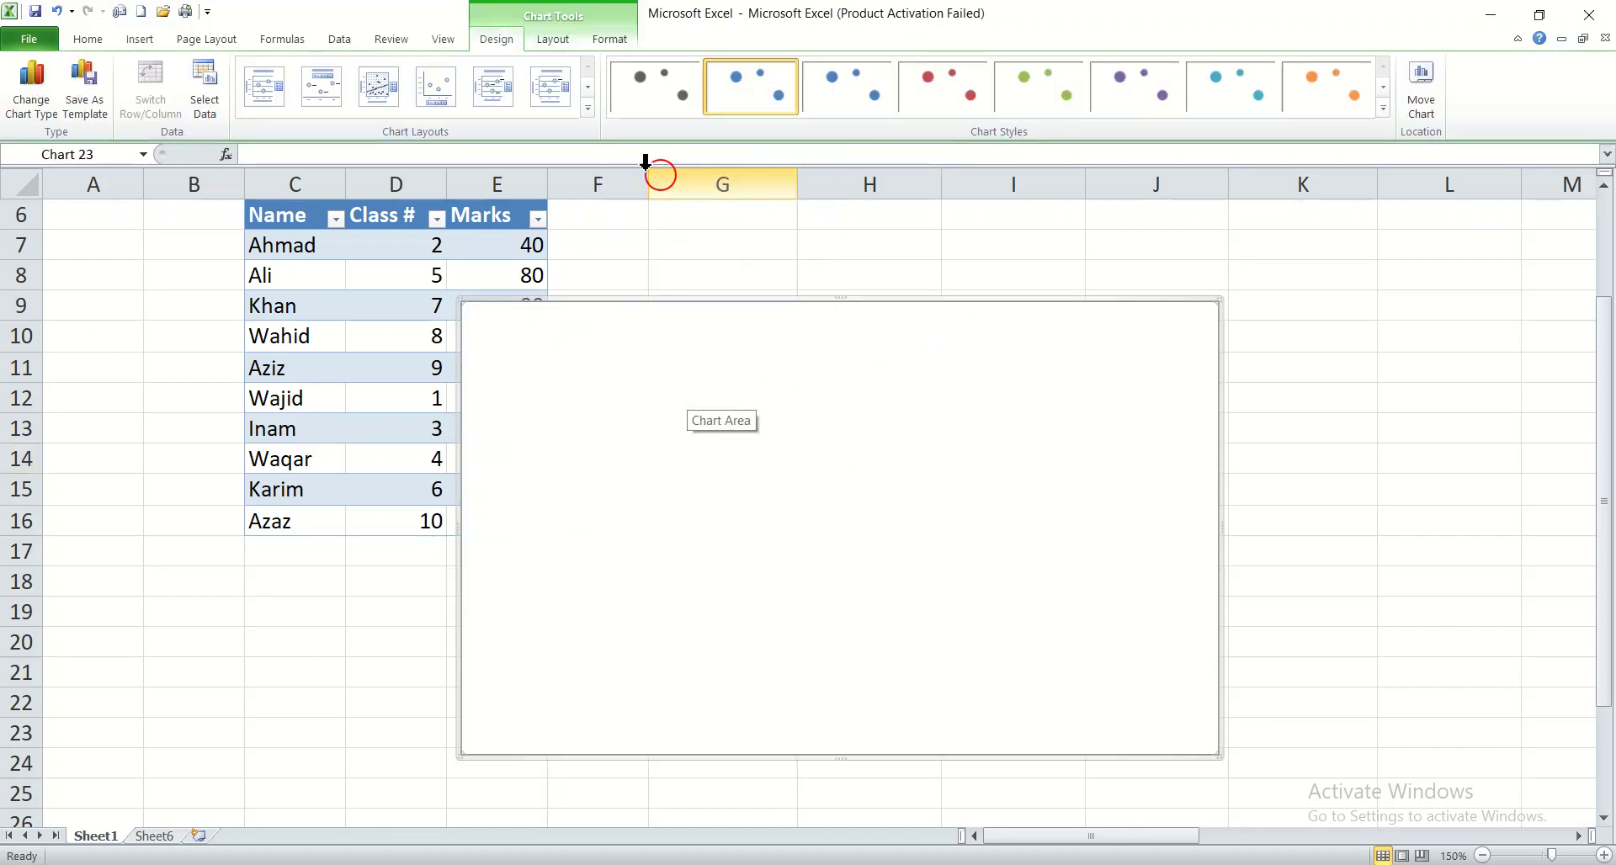
# Step: Insert a bubble chart with a 3-D effect from the Class # and Marks values in D7:E15
pyautogui.moveTo(422, 244); pyautogui.dragTo(502, 495)
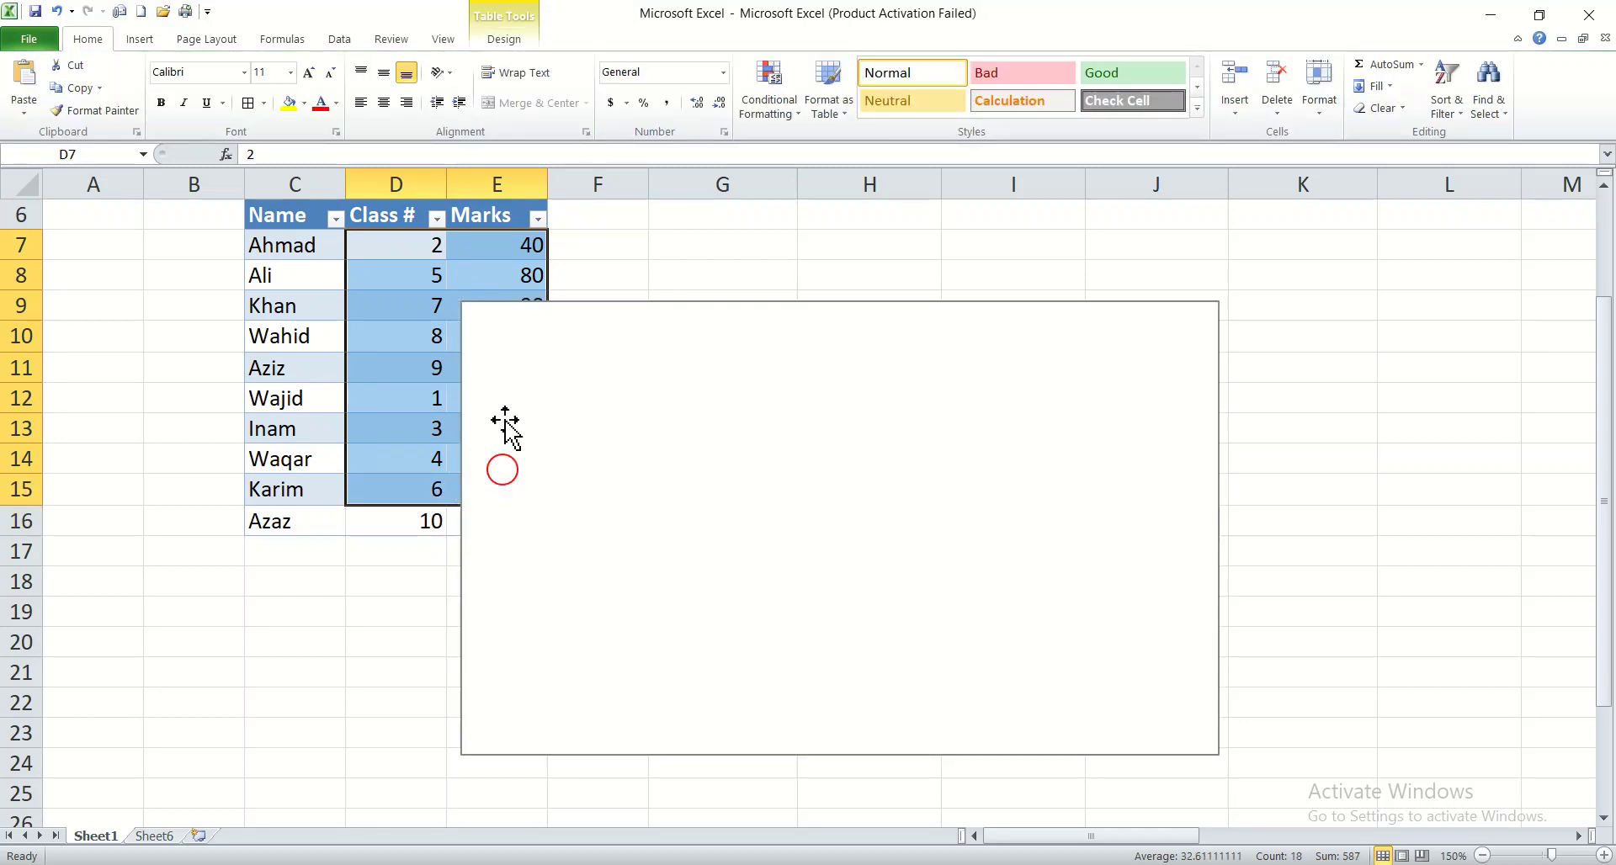
pyautogui.click(135, 40)
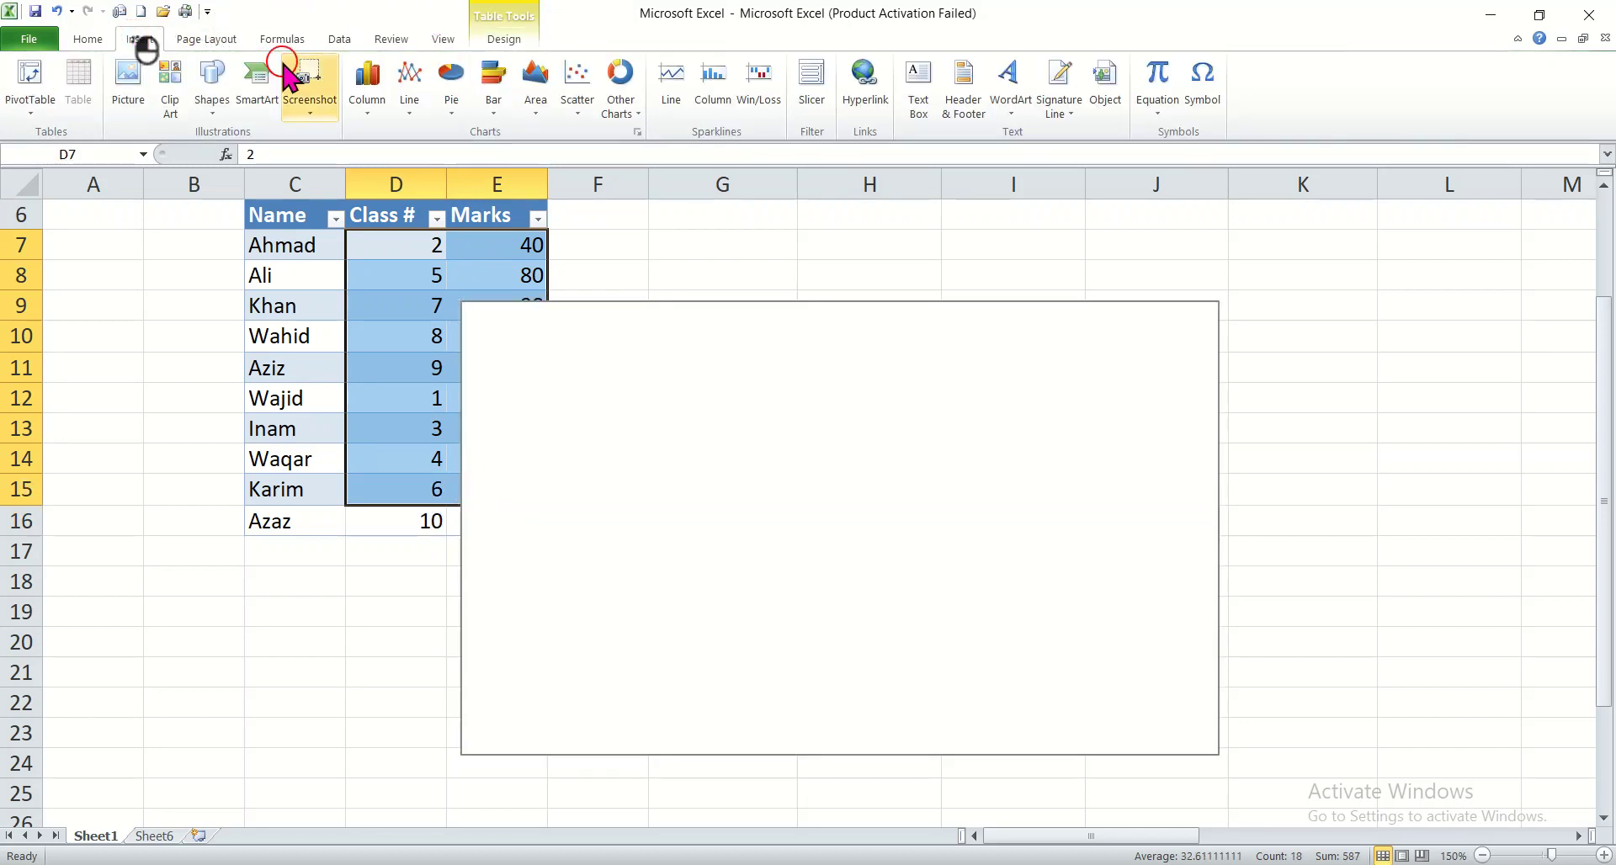
pyautogui.click(628, 118)
pyautogui.click(683, 400)
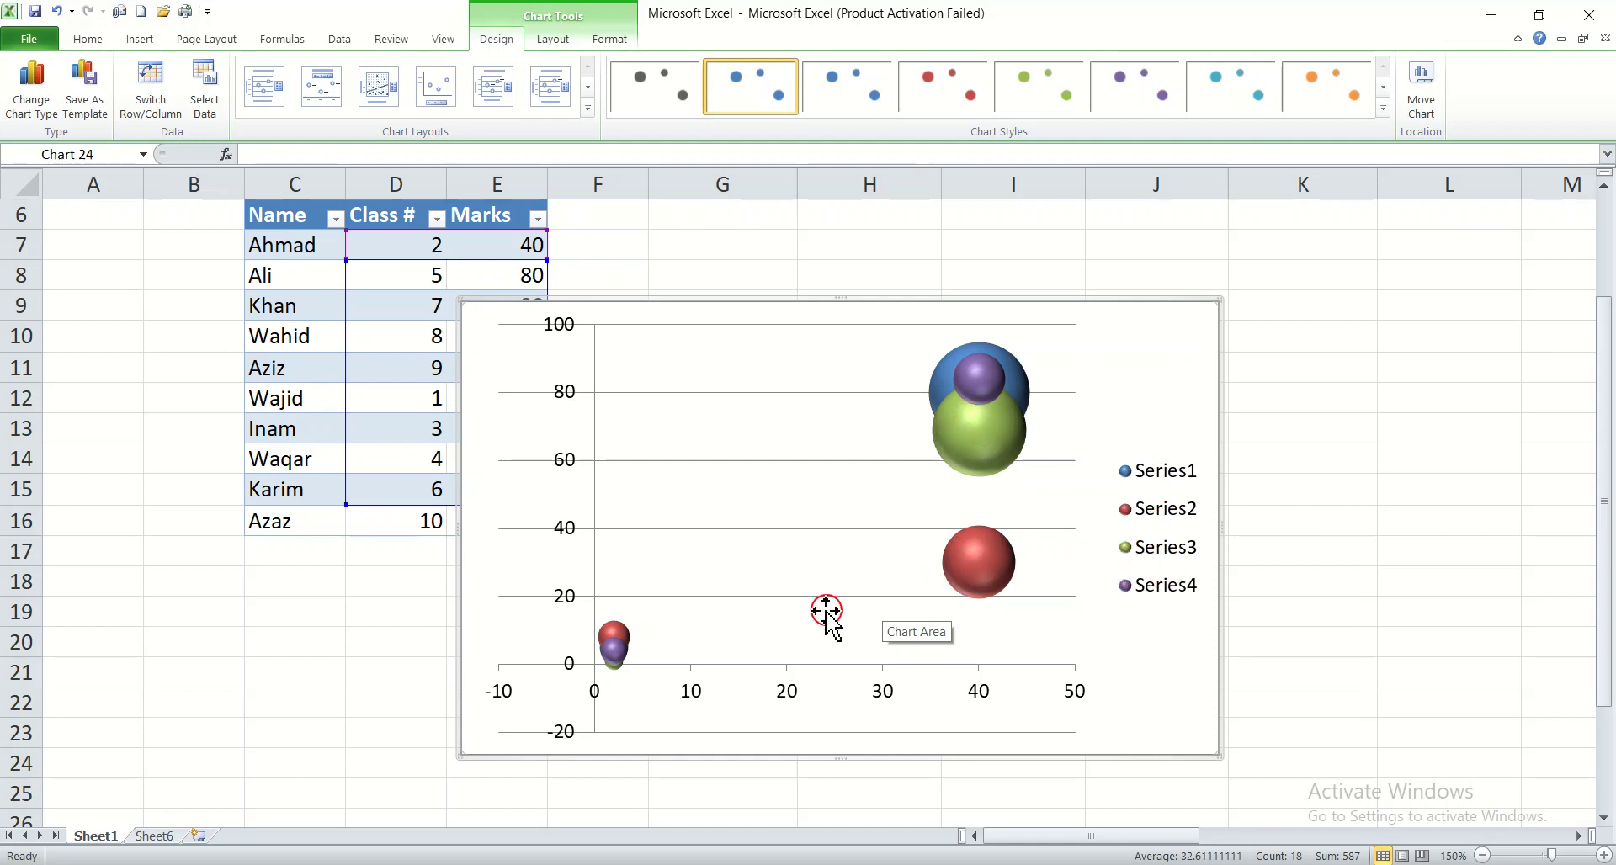
# Step: Cut both the 3-D bubble chart and the blank chart behind it from the sheet
pyautogui.rightClick(1126, 310)
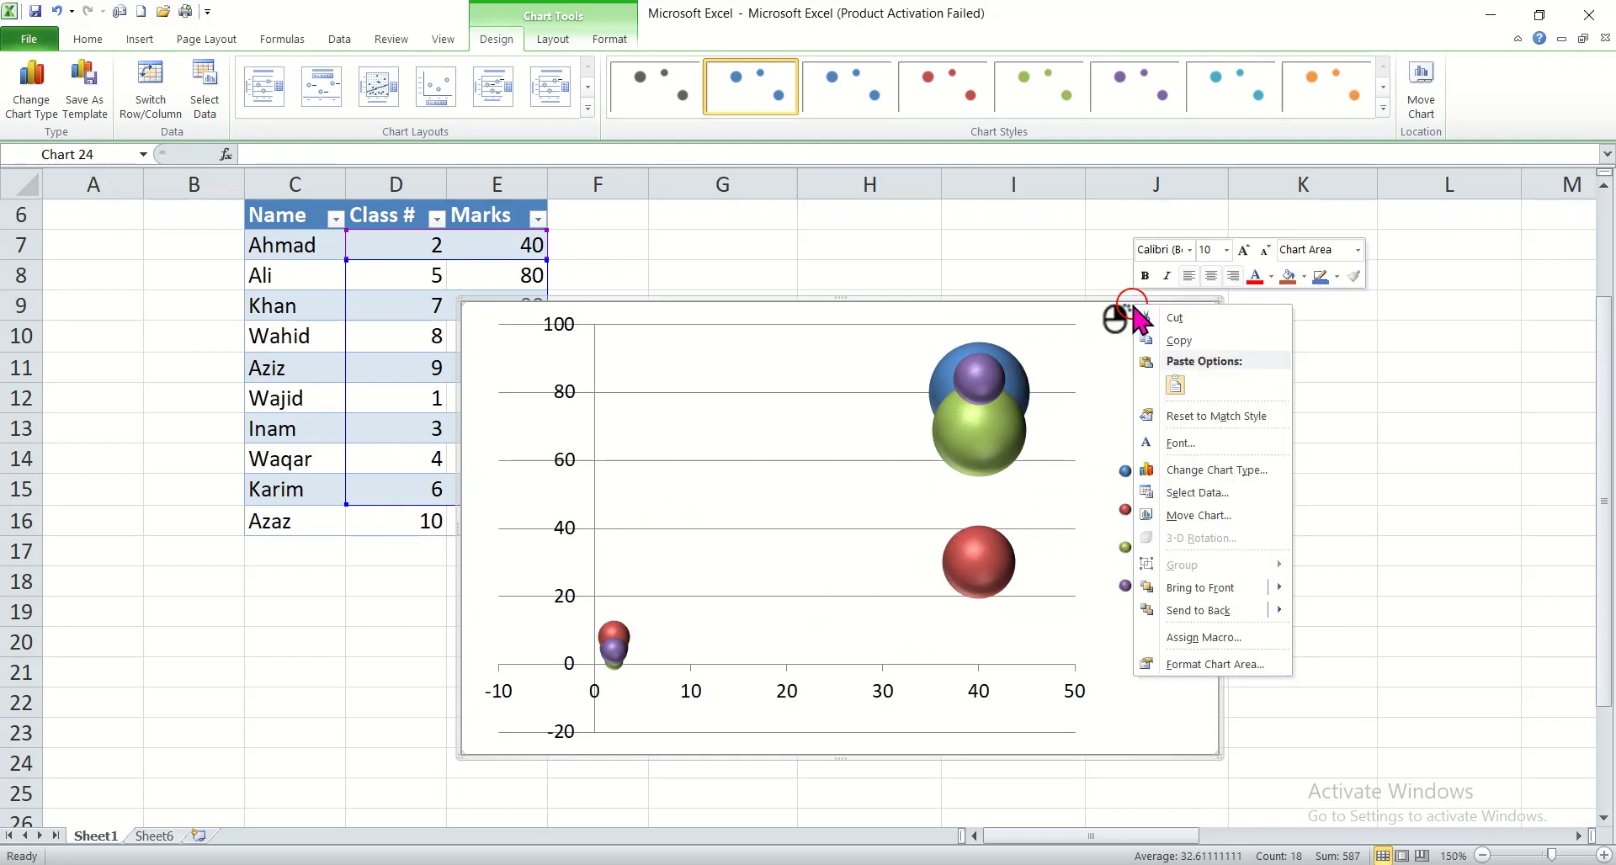
pyautogui.click(1178, 317)
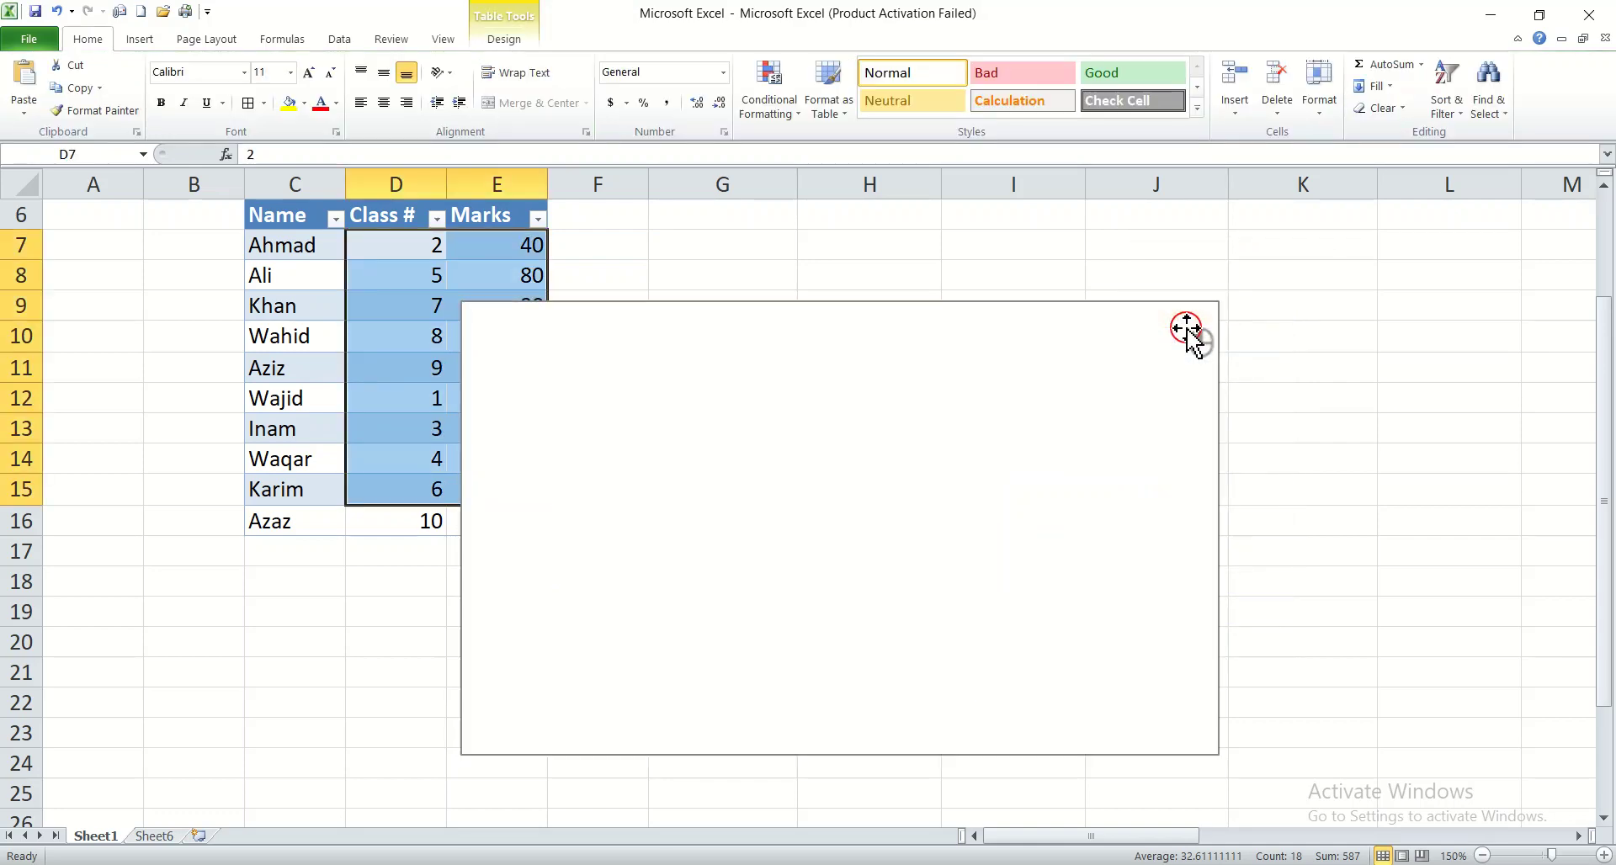
pyautogui.rightClick(1043, 306)
pyautogui.click(1080, 319)
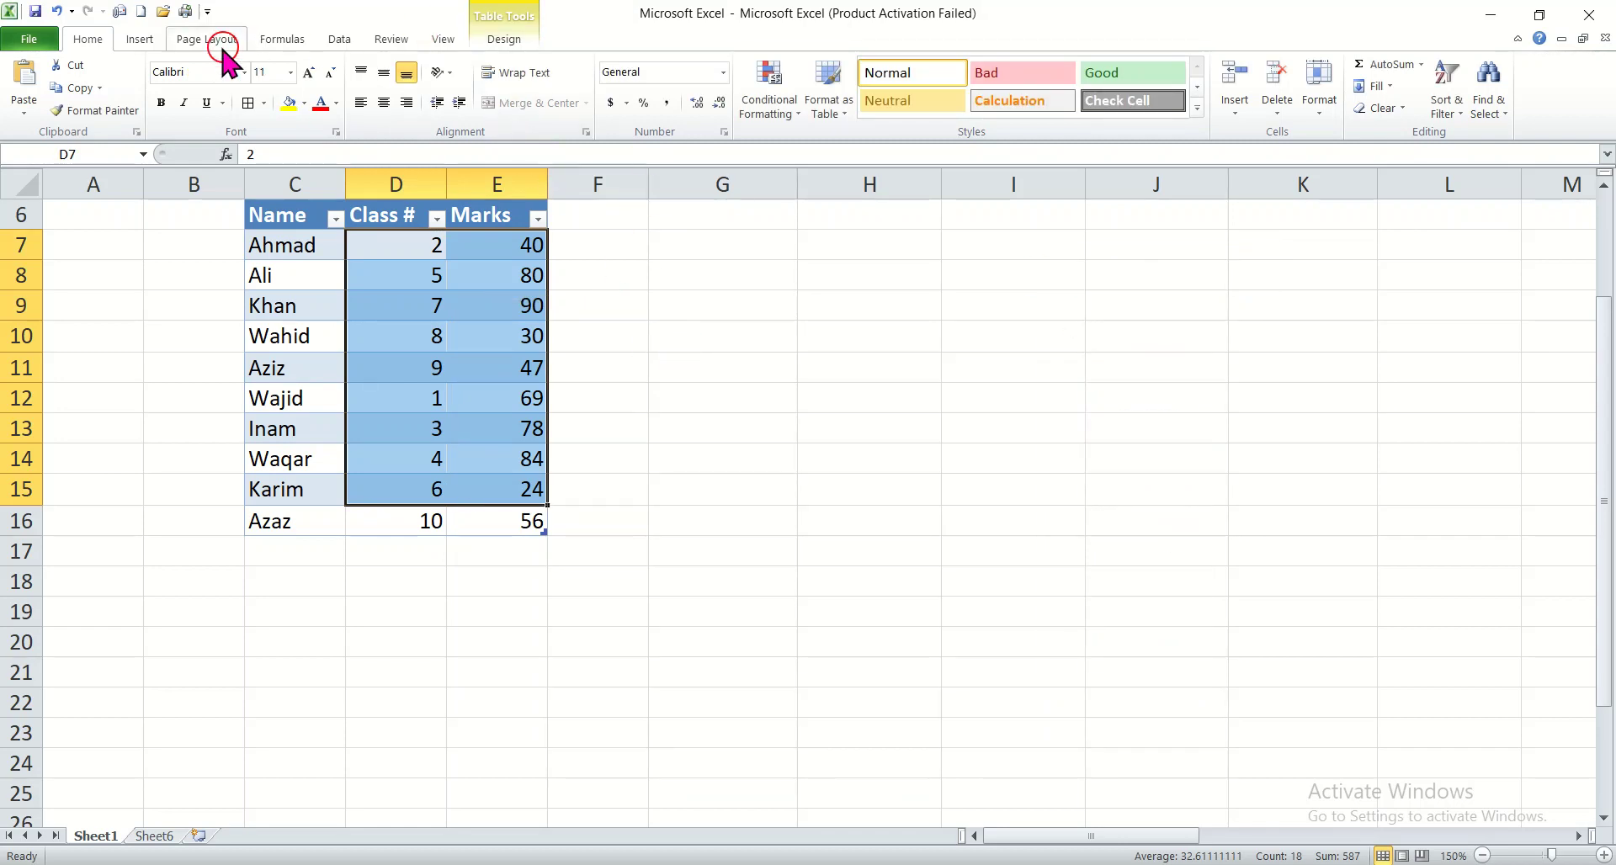
pyautogui.click(141, 38)
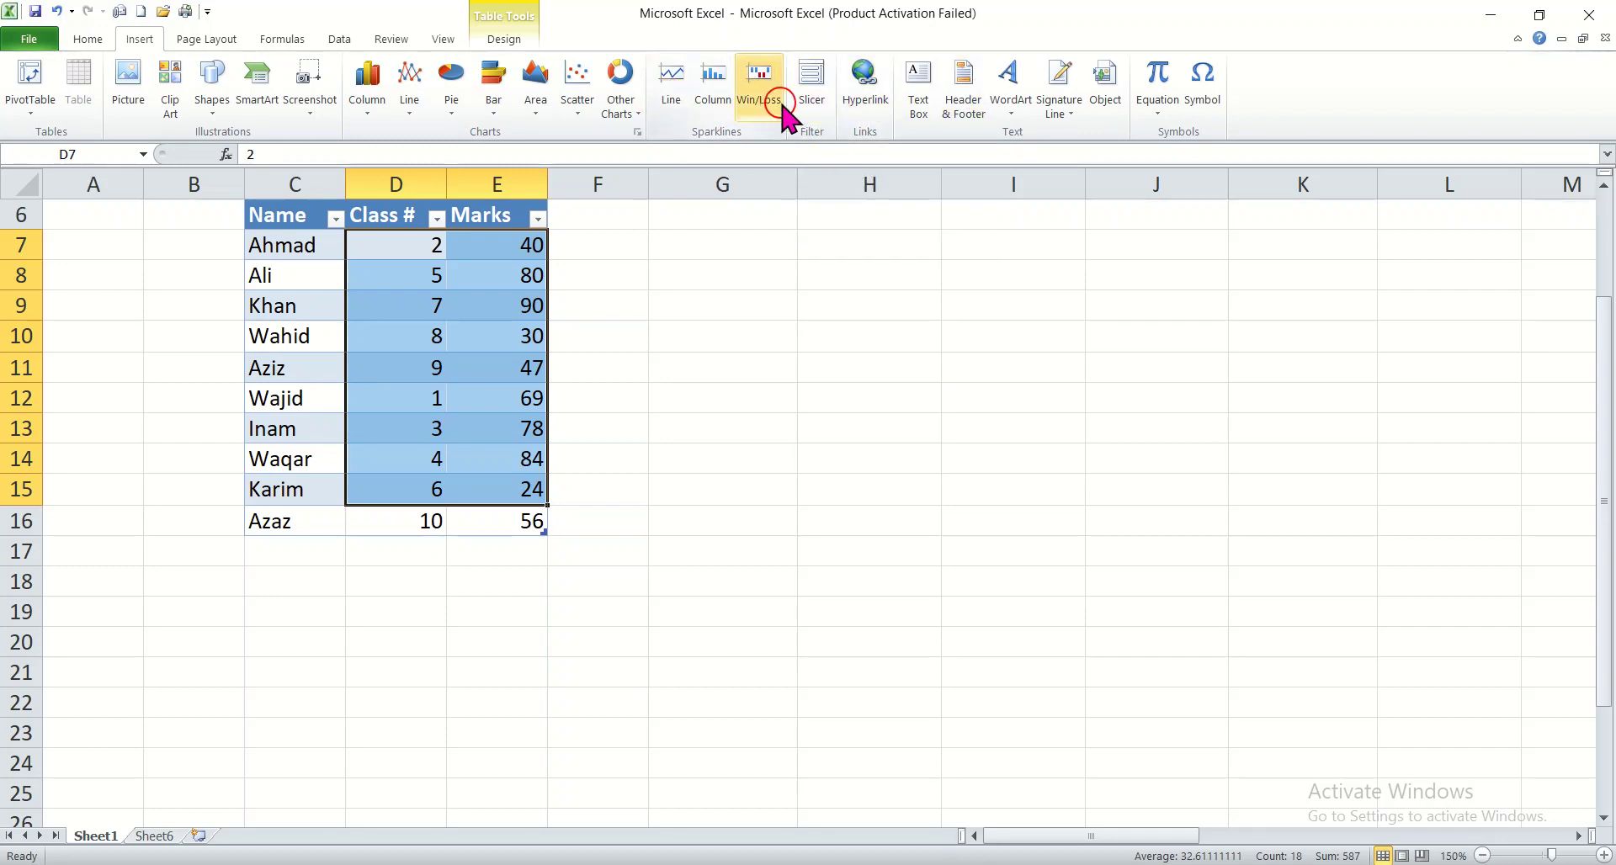
pyautogui.click(932, 119)
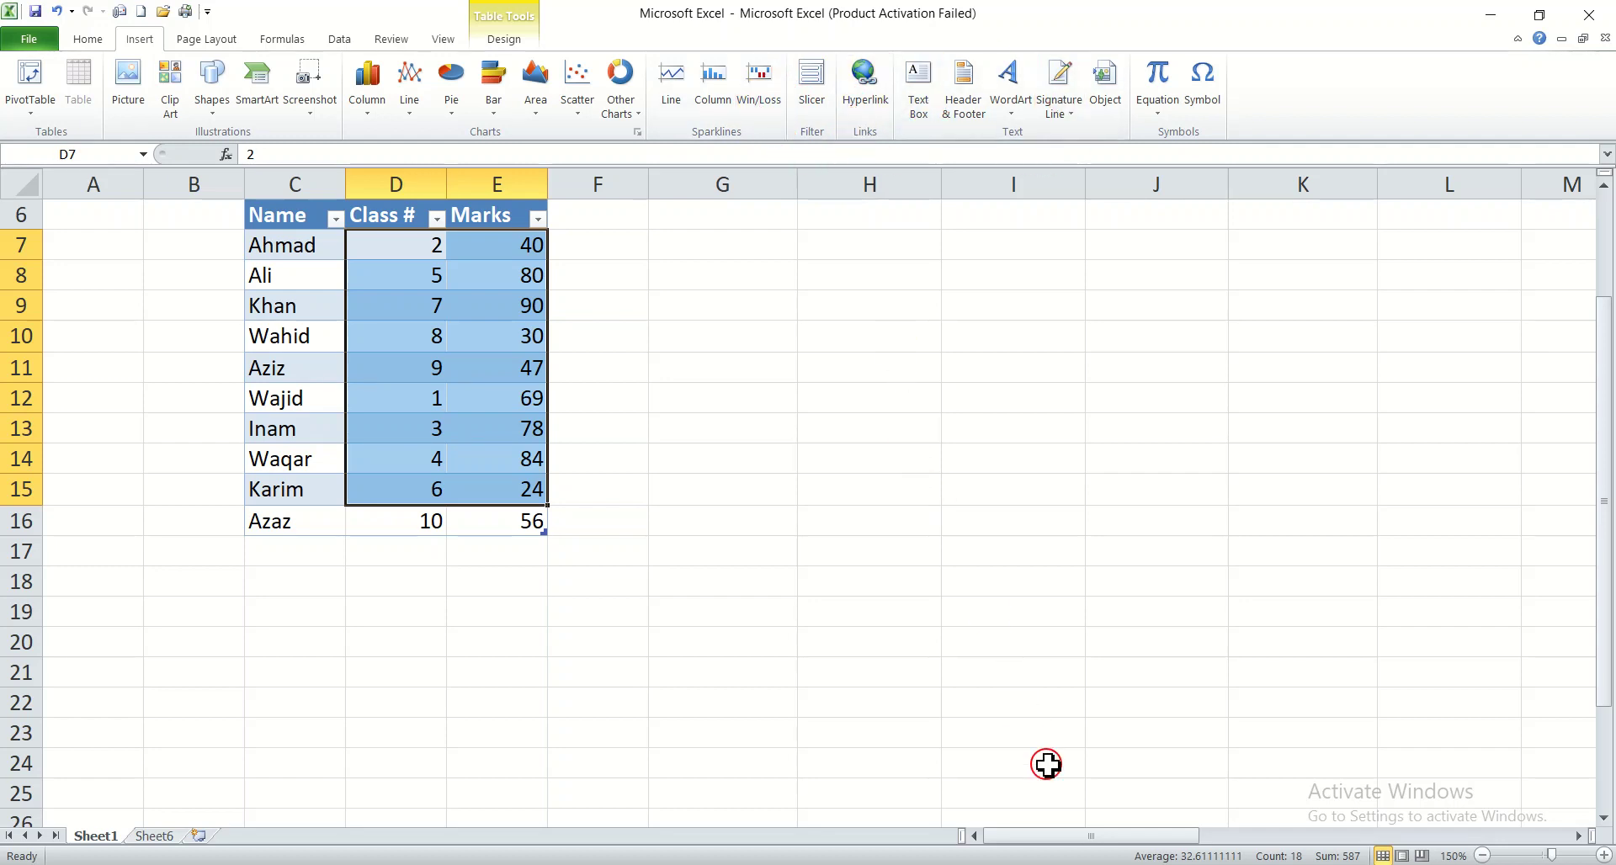